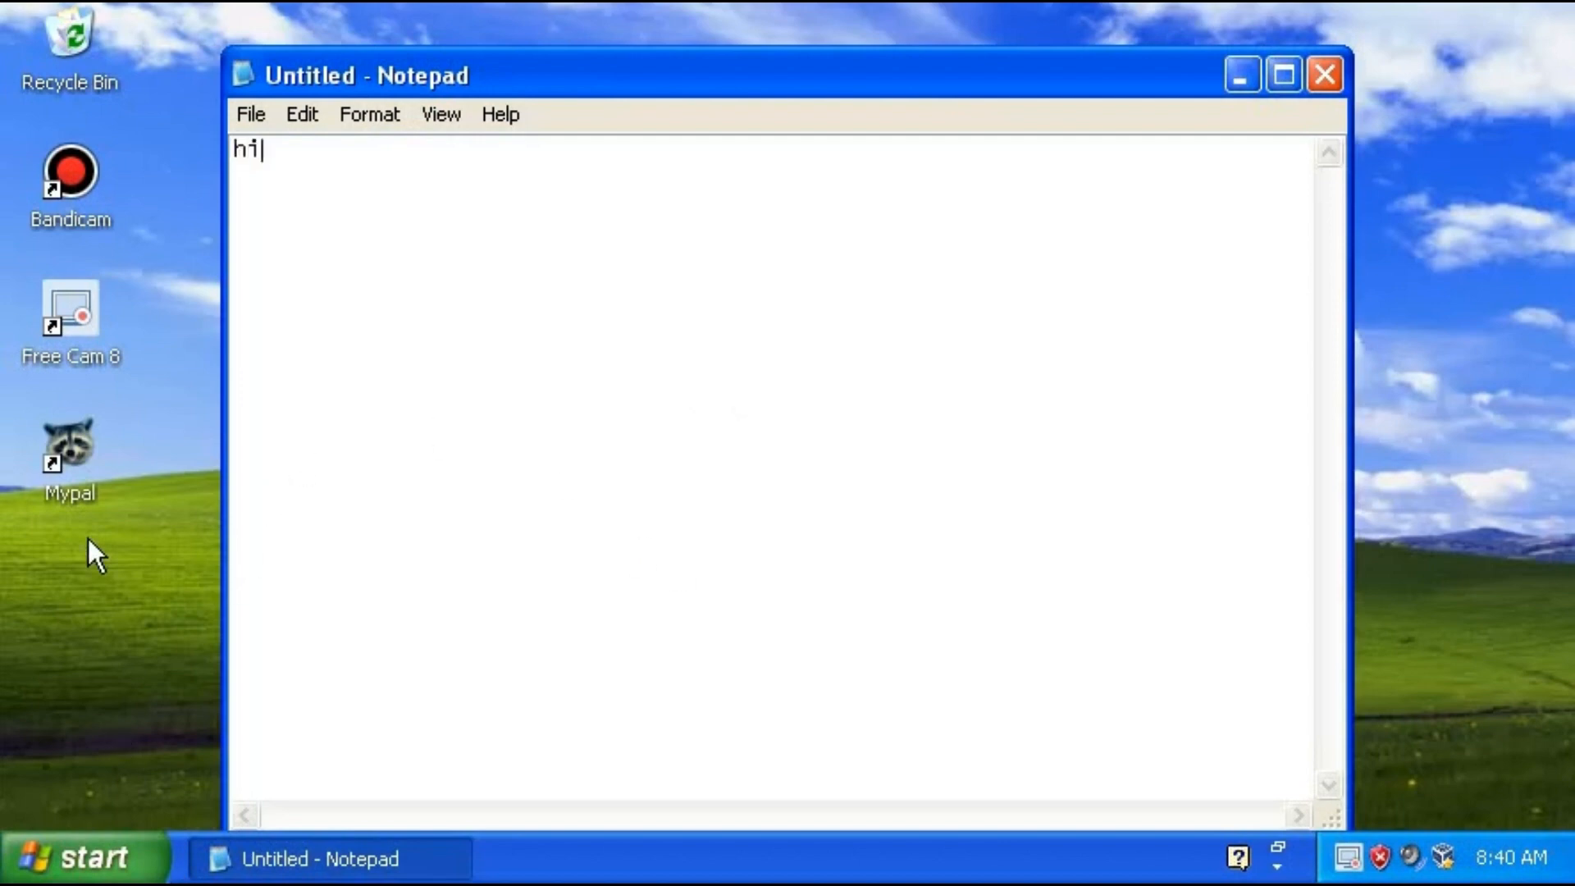
Write "everyone, i'm", the presenter's name, and "so in today's tutorial, i'll be showing you" after "hi", dismissing the security notification
{"action": "type", "text": "everyone,"}
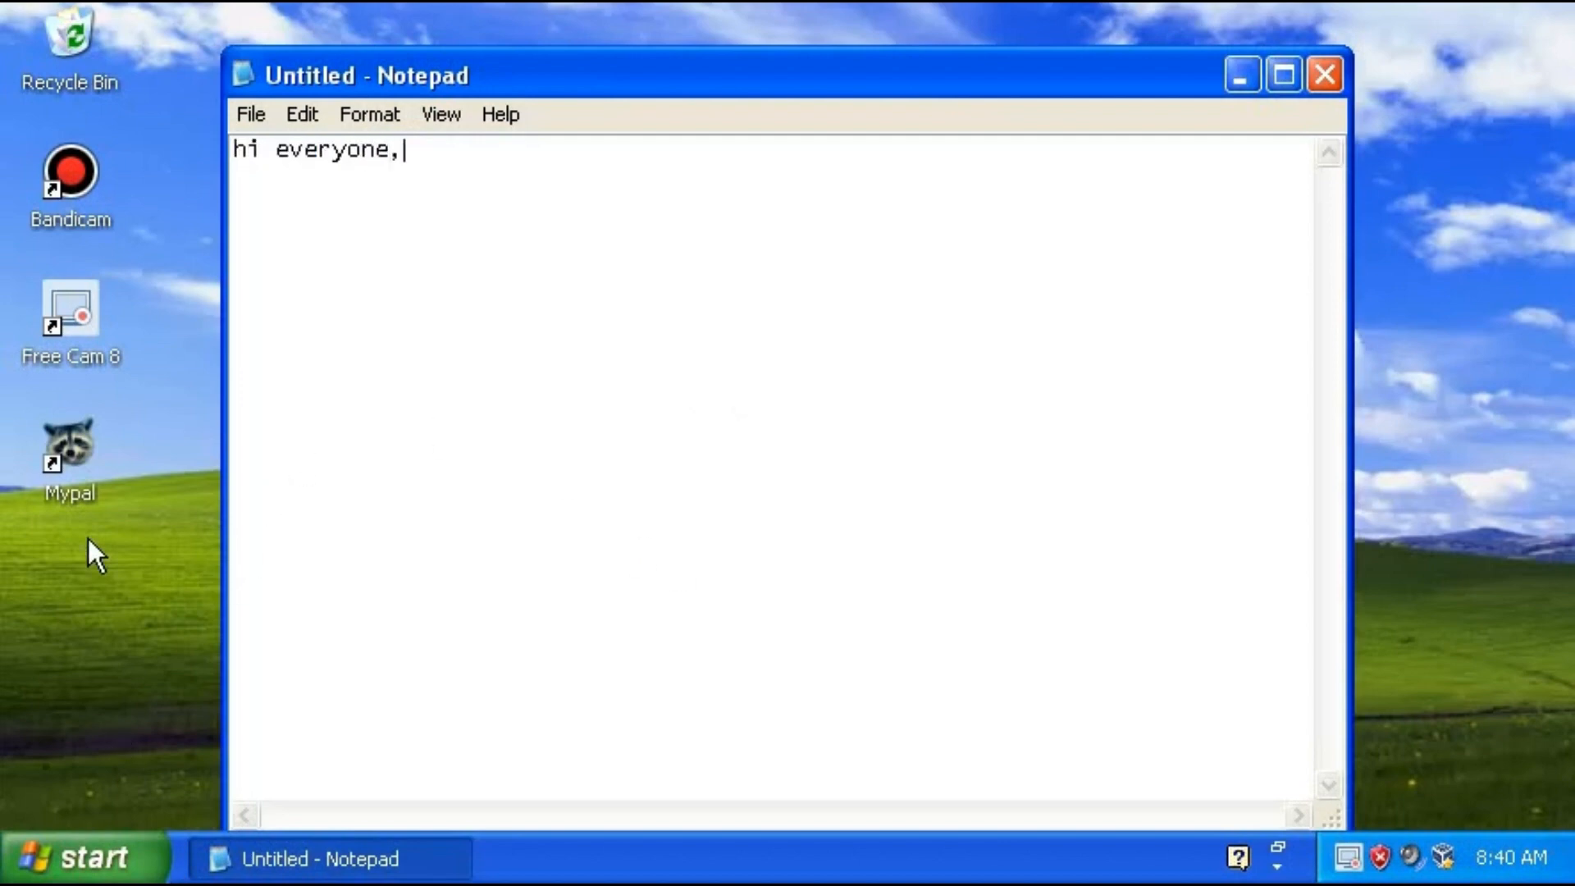
{"action": "type", "text": " i'm haroun haeder,"}
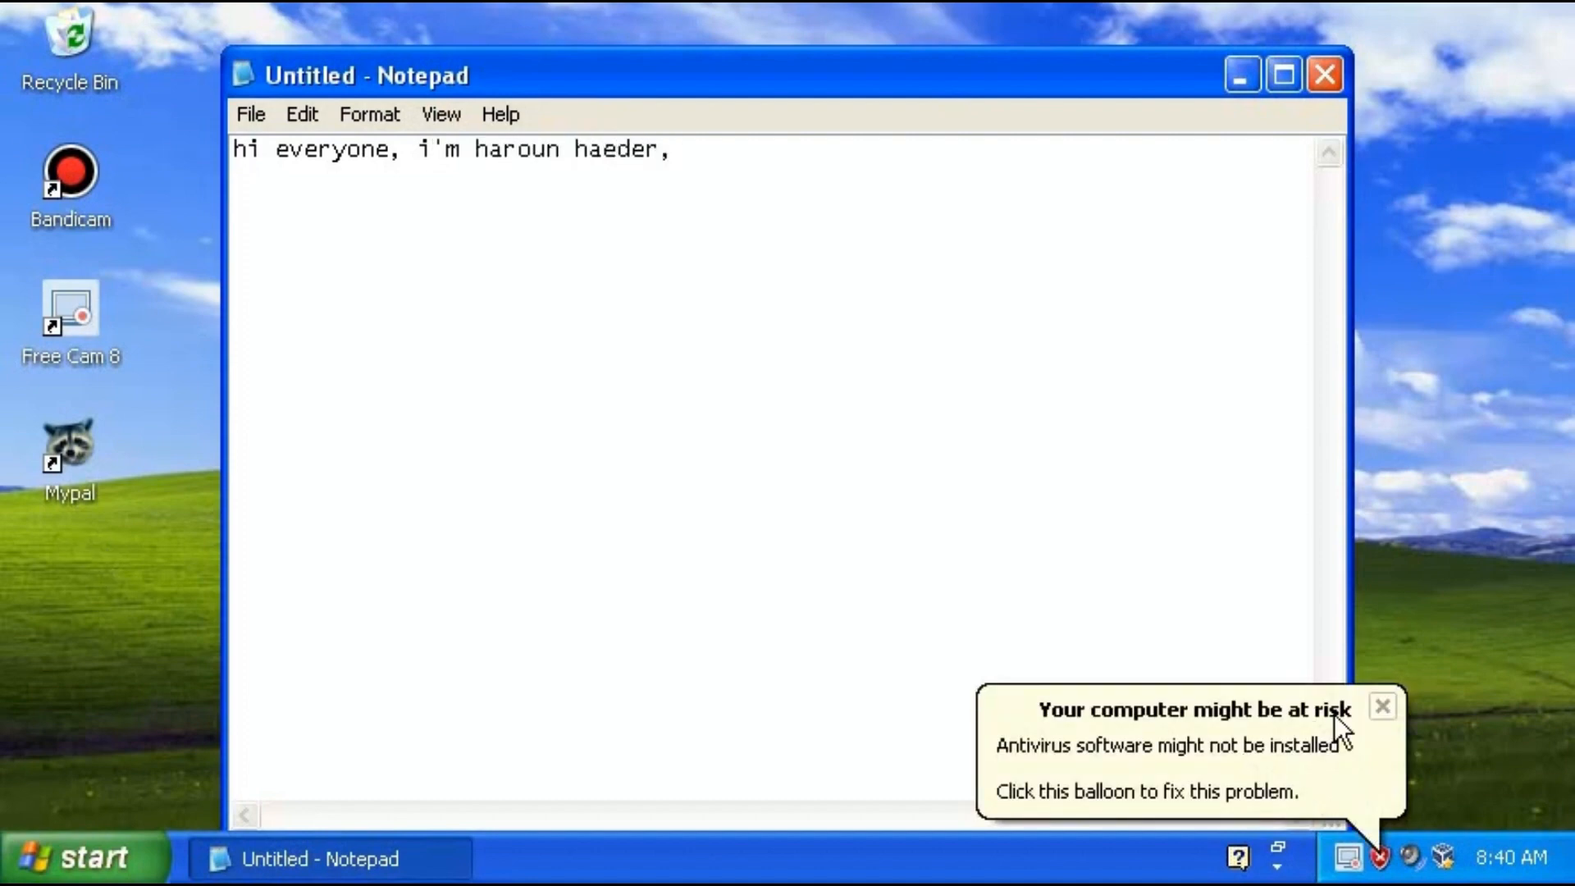
{"action": "left_click", "coordinate": [1382, 707]}
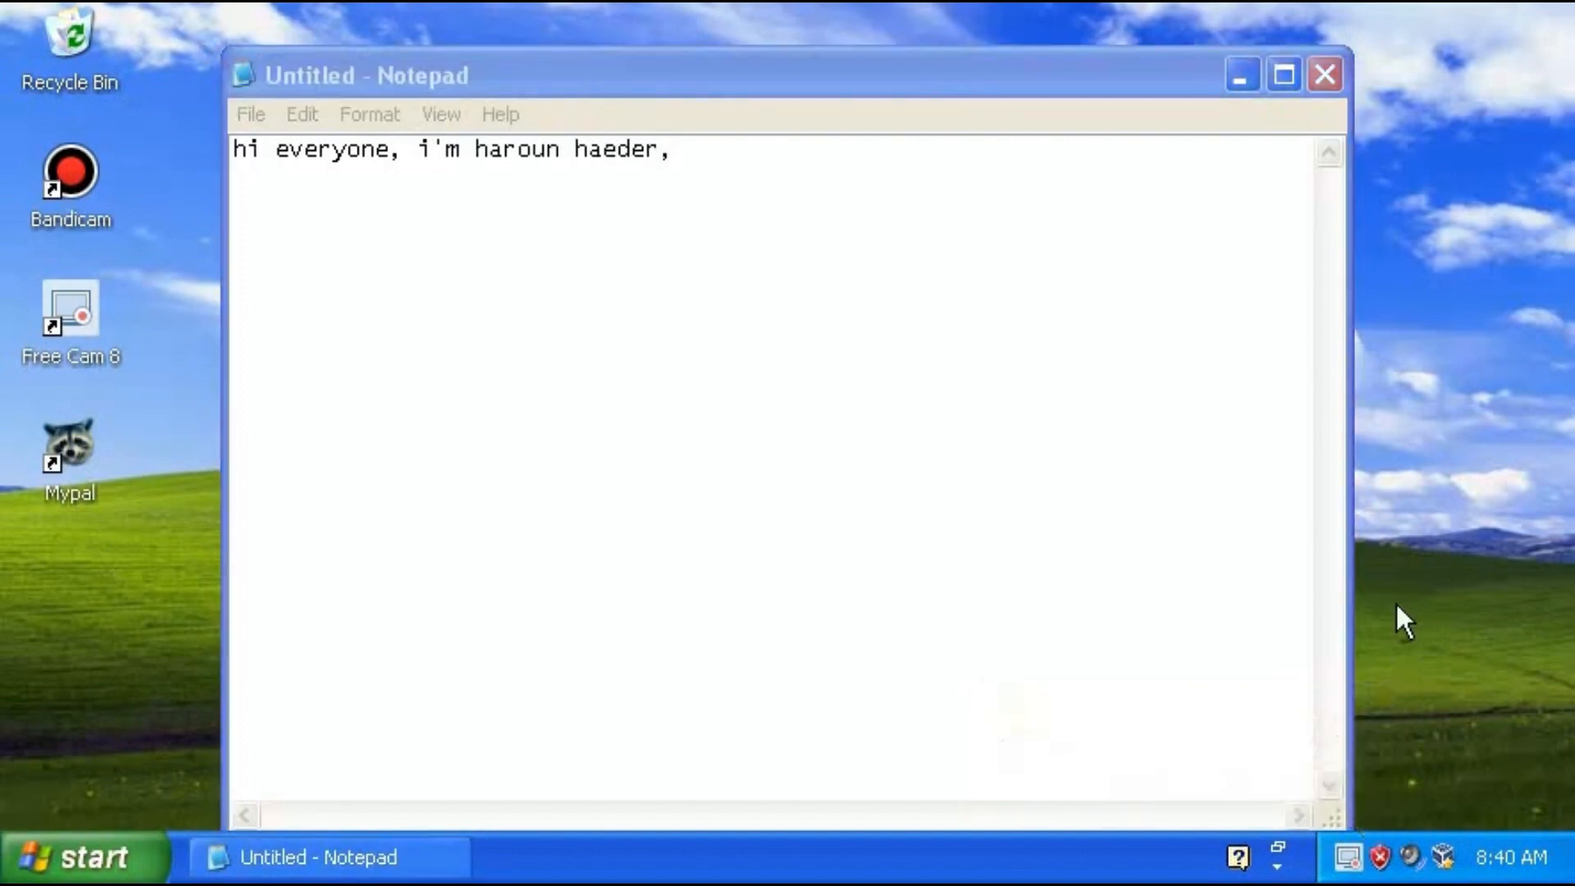
{"action": "left_click", "coordinate": [1040, 370]}
{"action": "type", "text": "der, so in"}
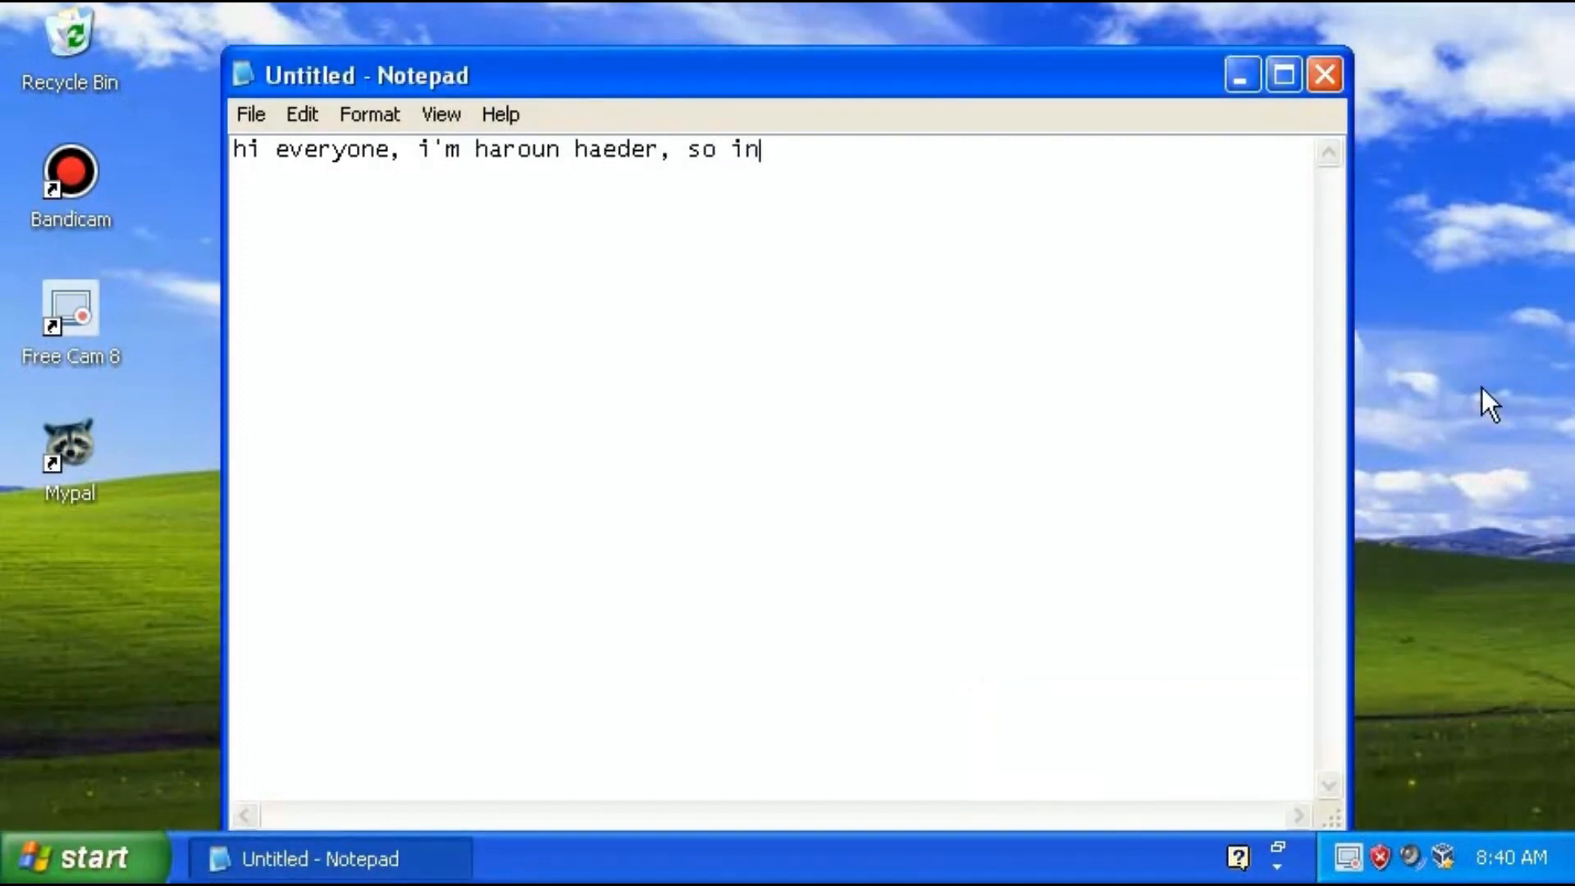
{"action": "type", "text": " today's tuto"}
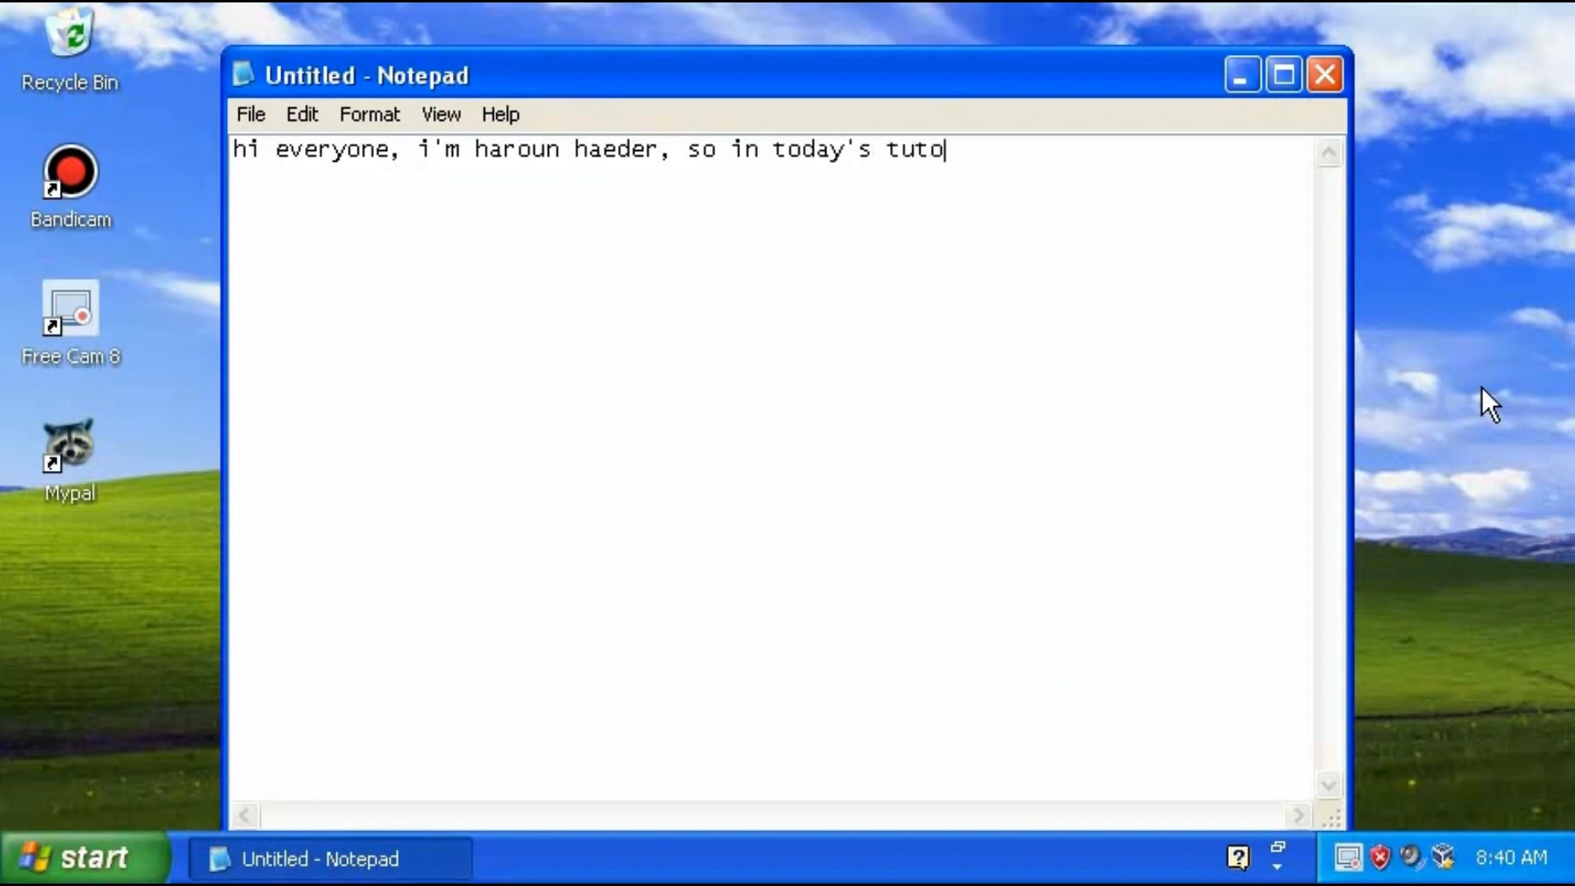
{"action": "type", "text": "rial, i'll be showing you"}
{"action": "key", "text": "Return"}
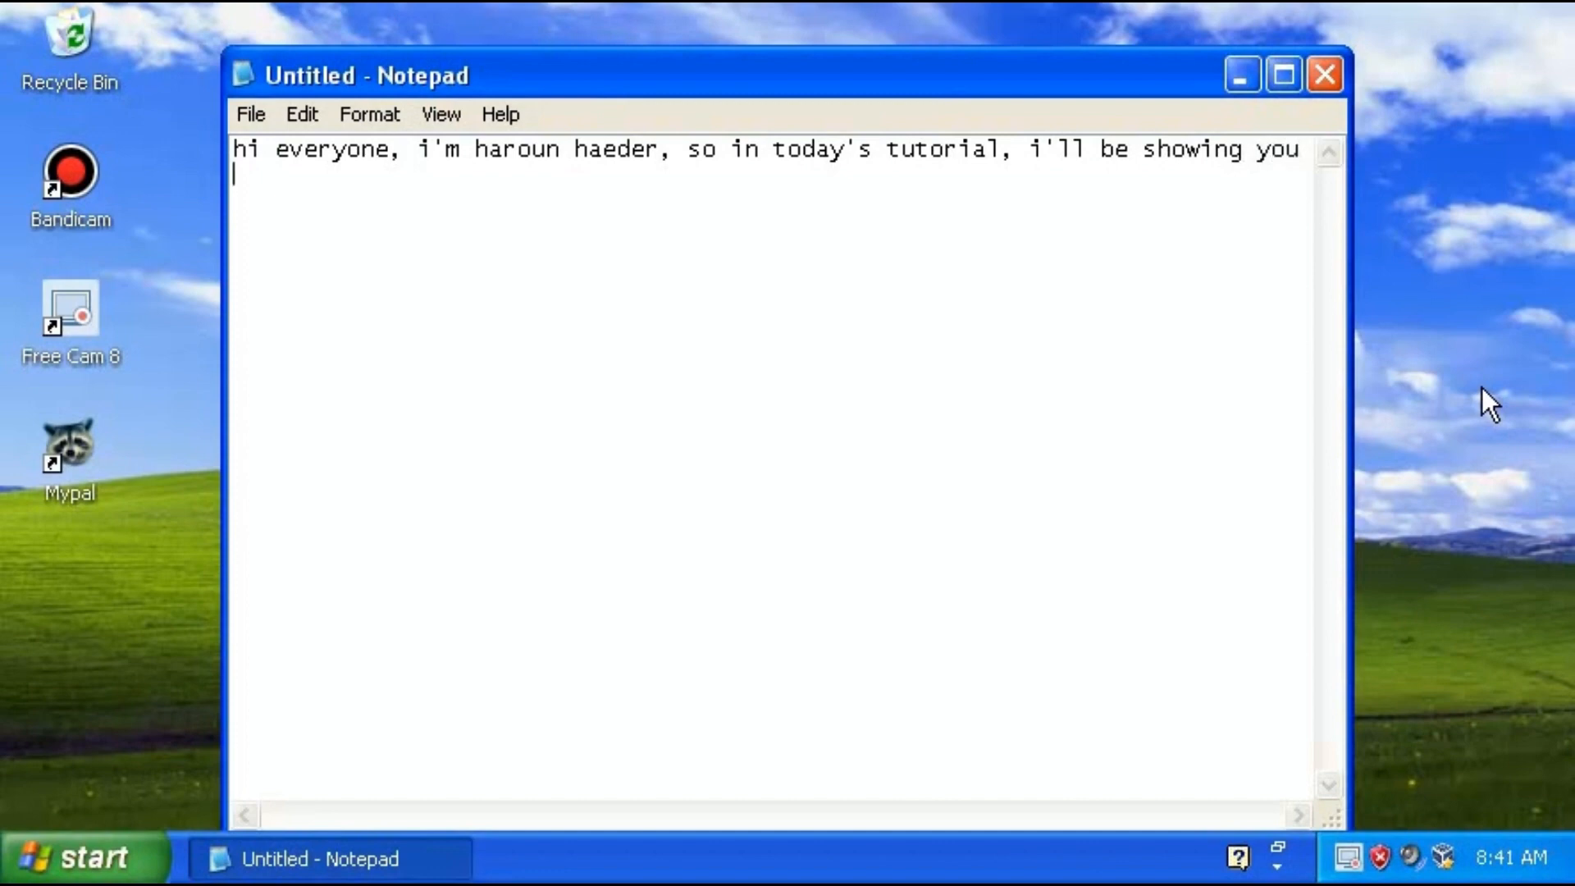
Continue the note with "how to draw the hospital firefighter emergency girl using ms paint!!!!!" and a new line "now let's go"
{"action": "type", "text": "how to dra"}
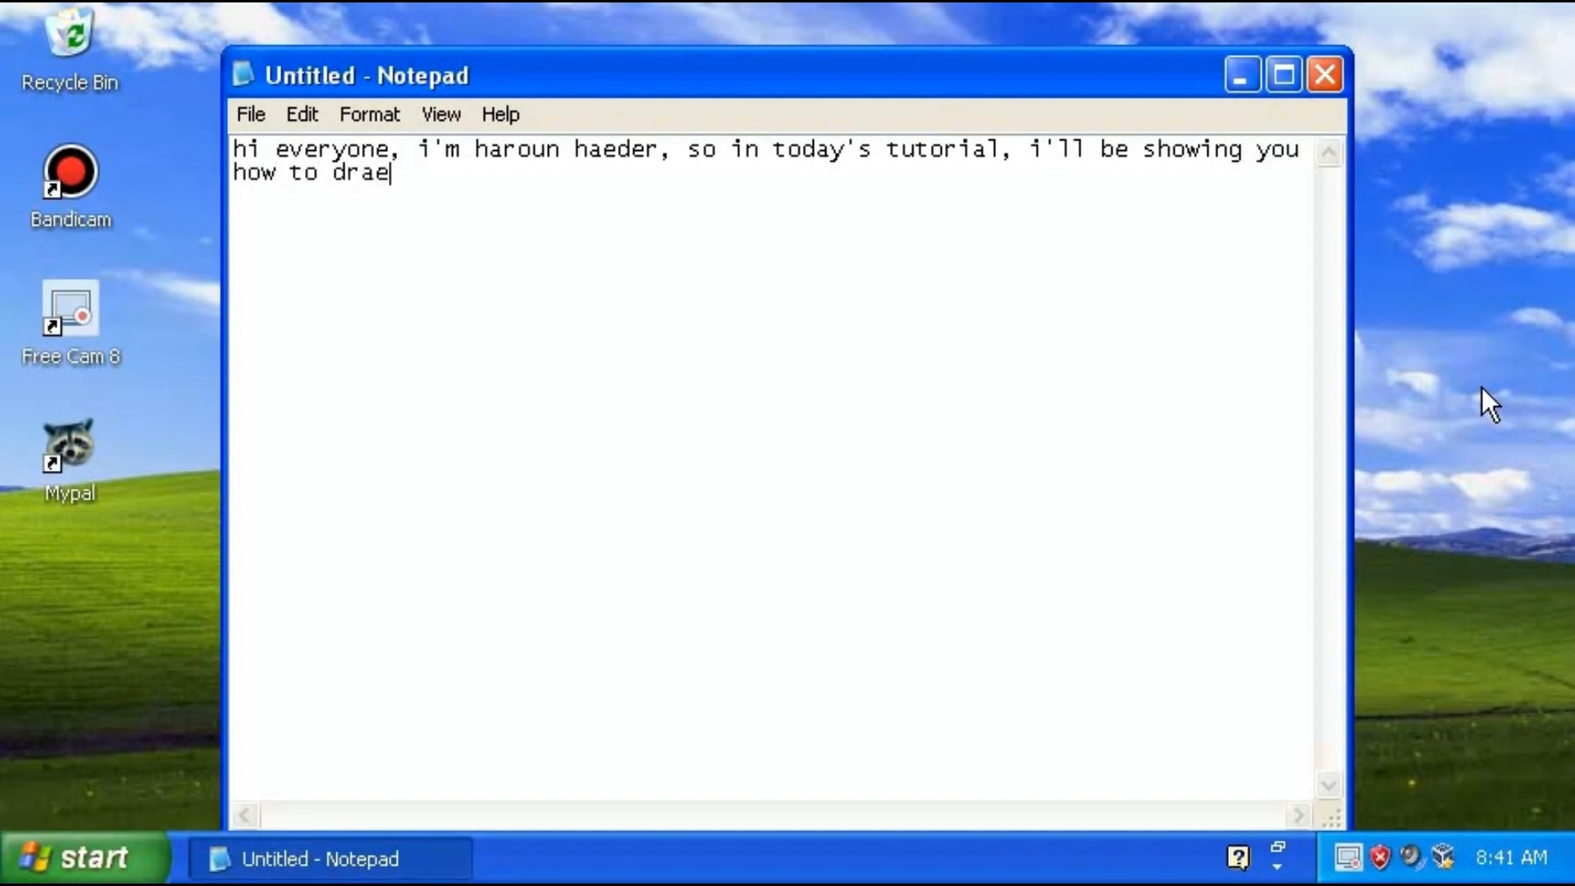
{"action": "type", "text": "w the hospi"}
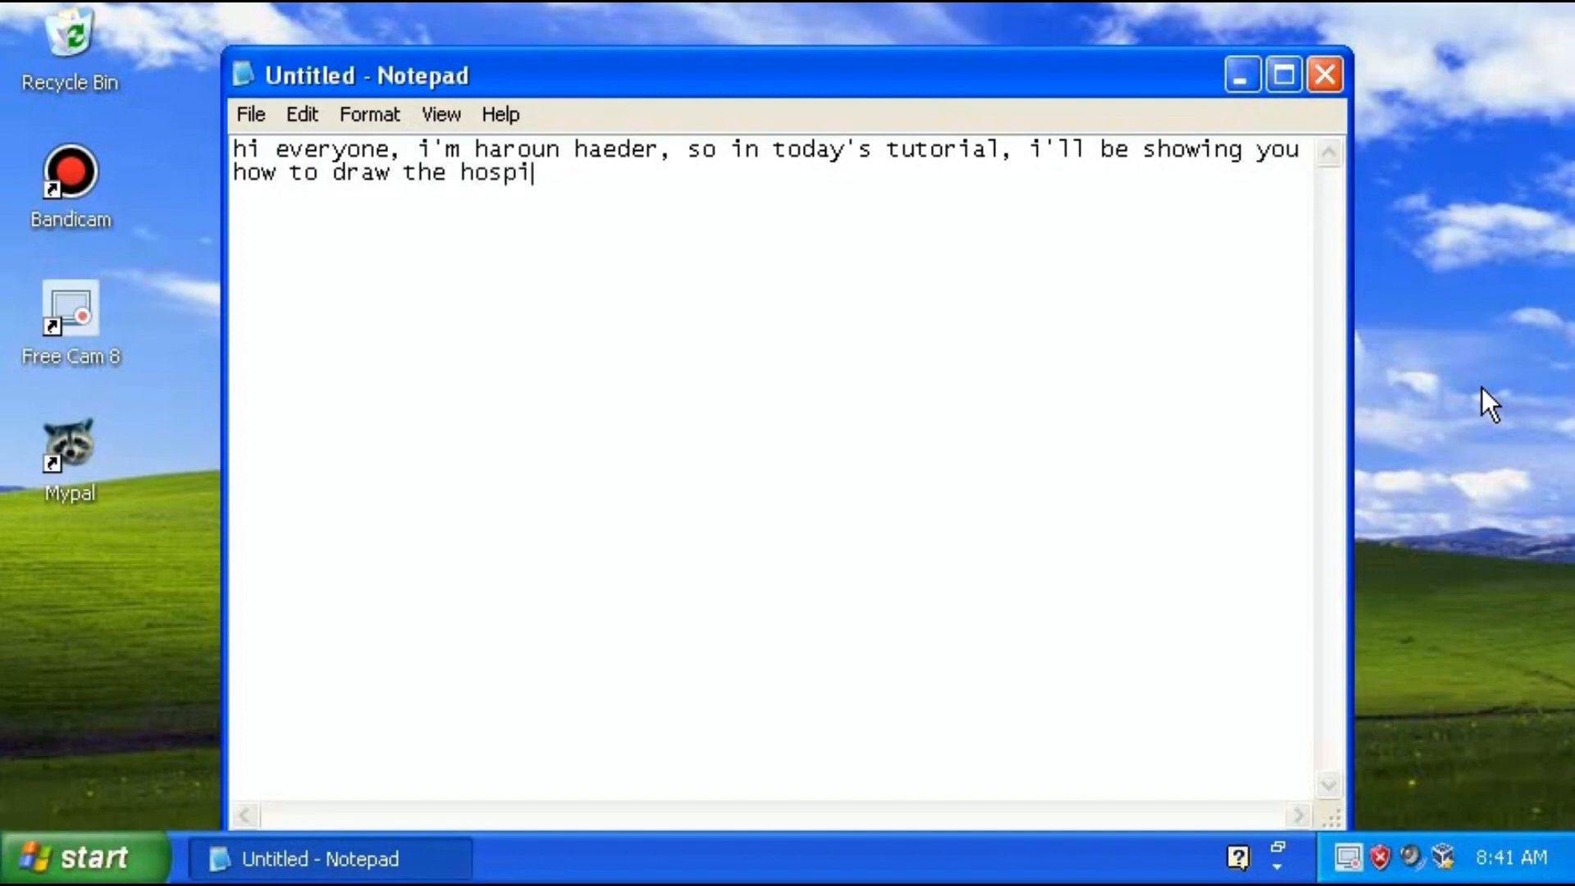
{"action": "type", "text": "tal firefighter emerg"}
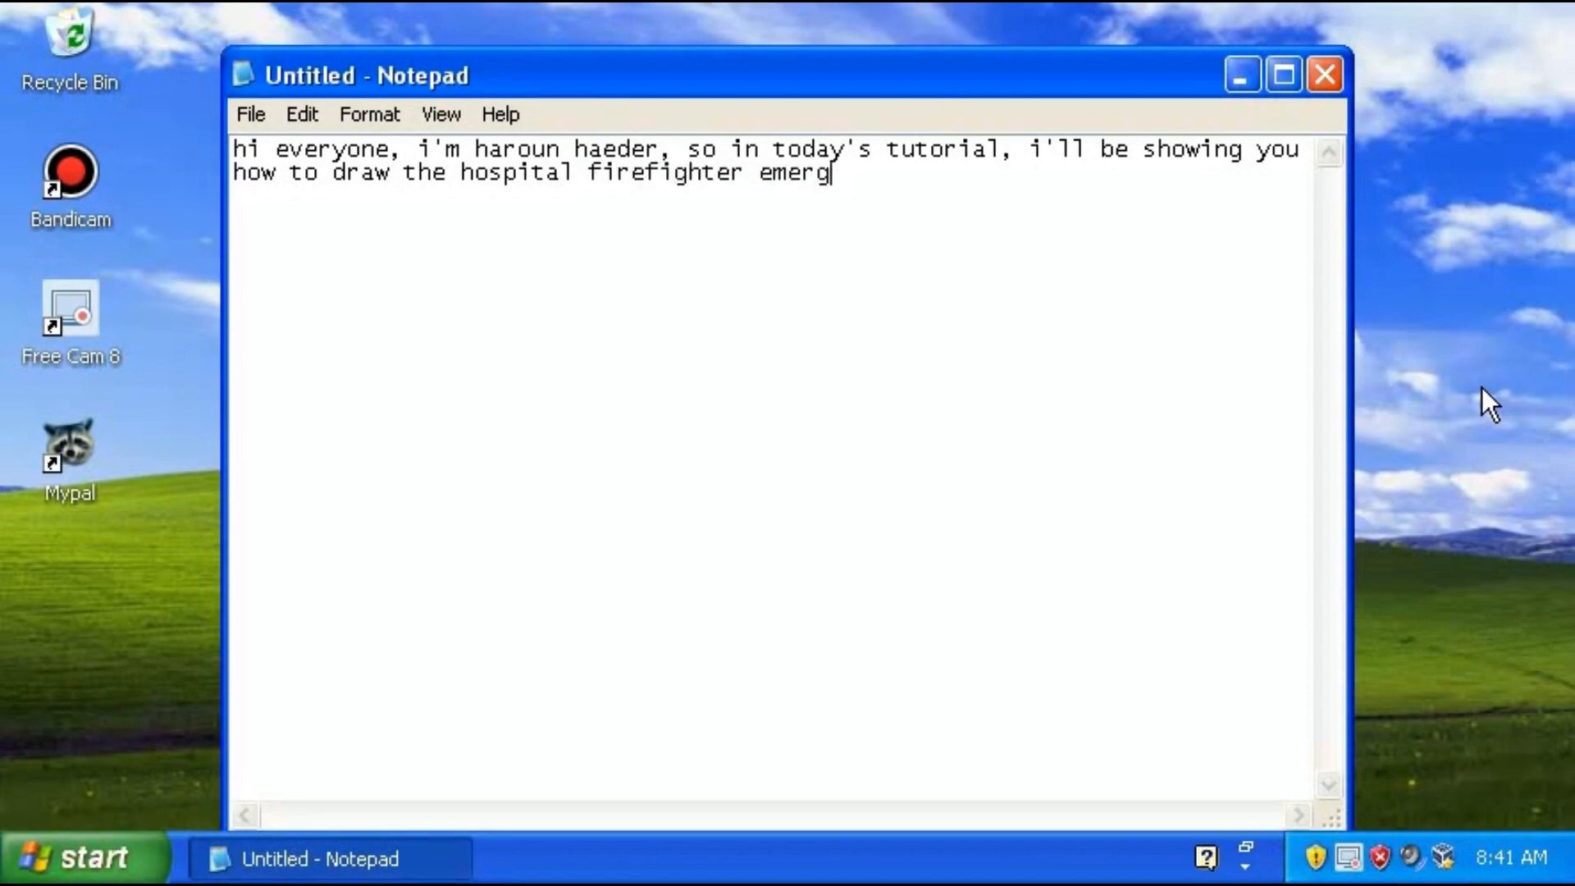
{"action": "type", "text": "nency gir"}
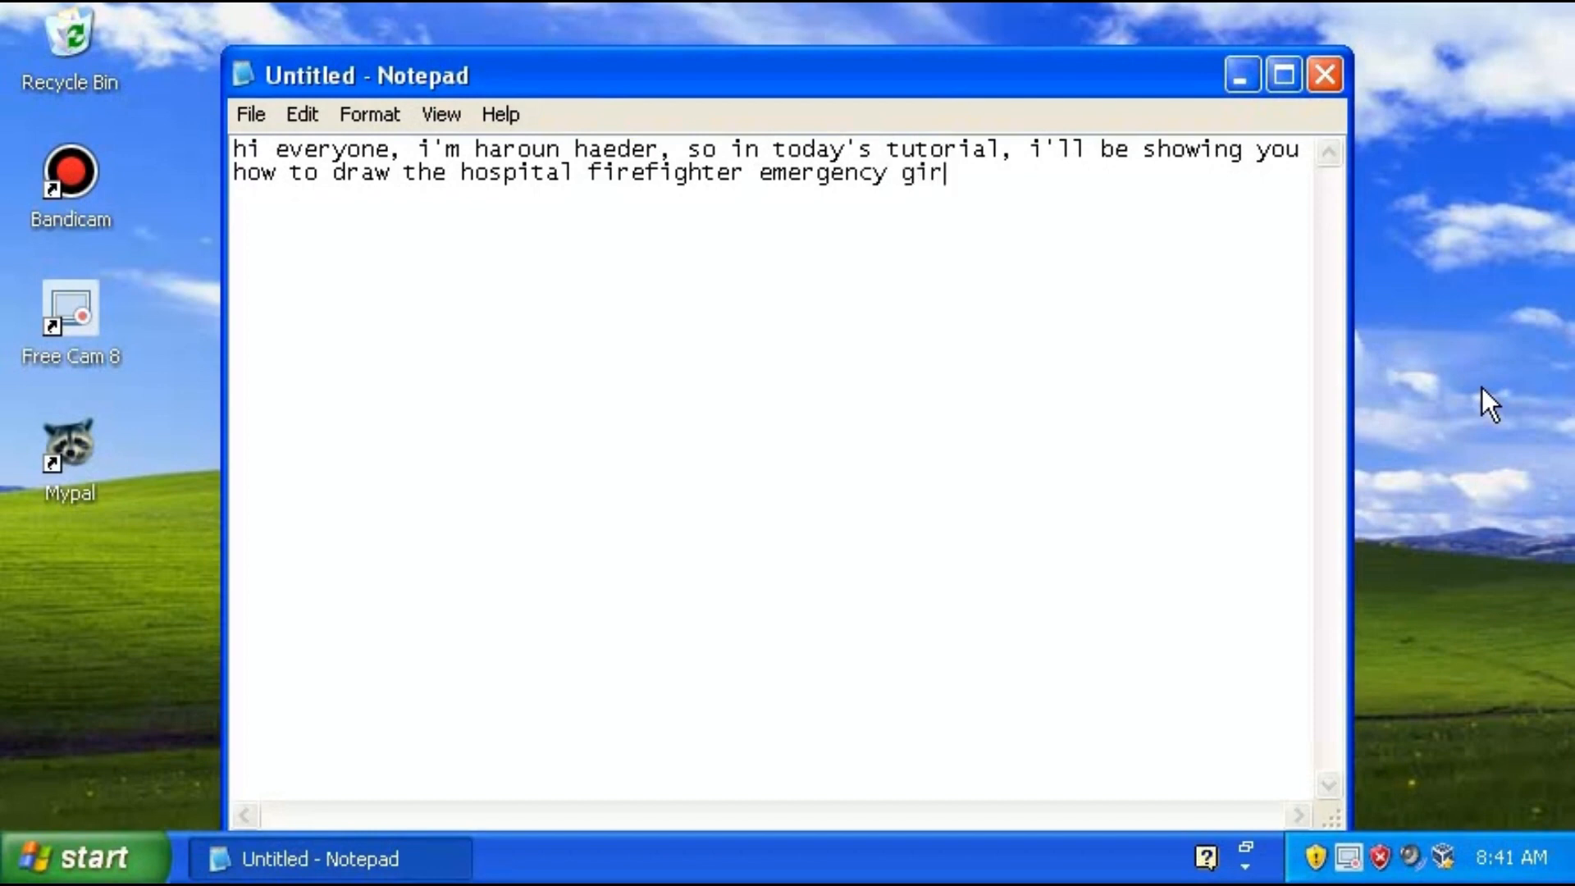
{"action": "type", "text": "l using ms pain"}
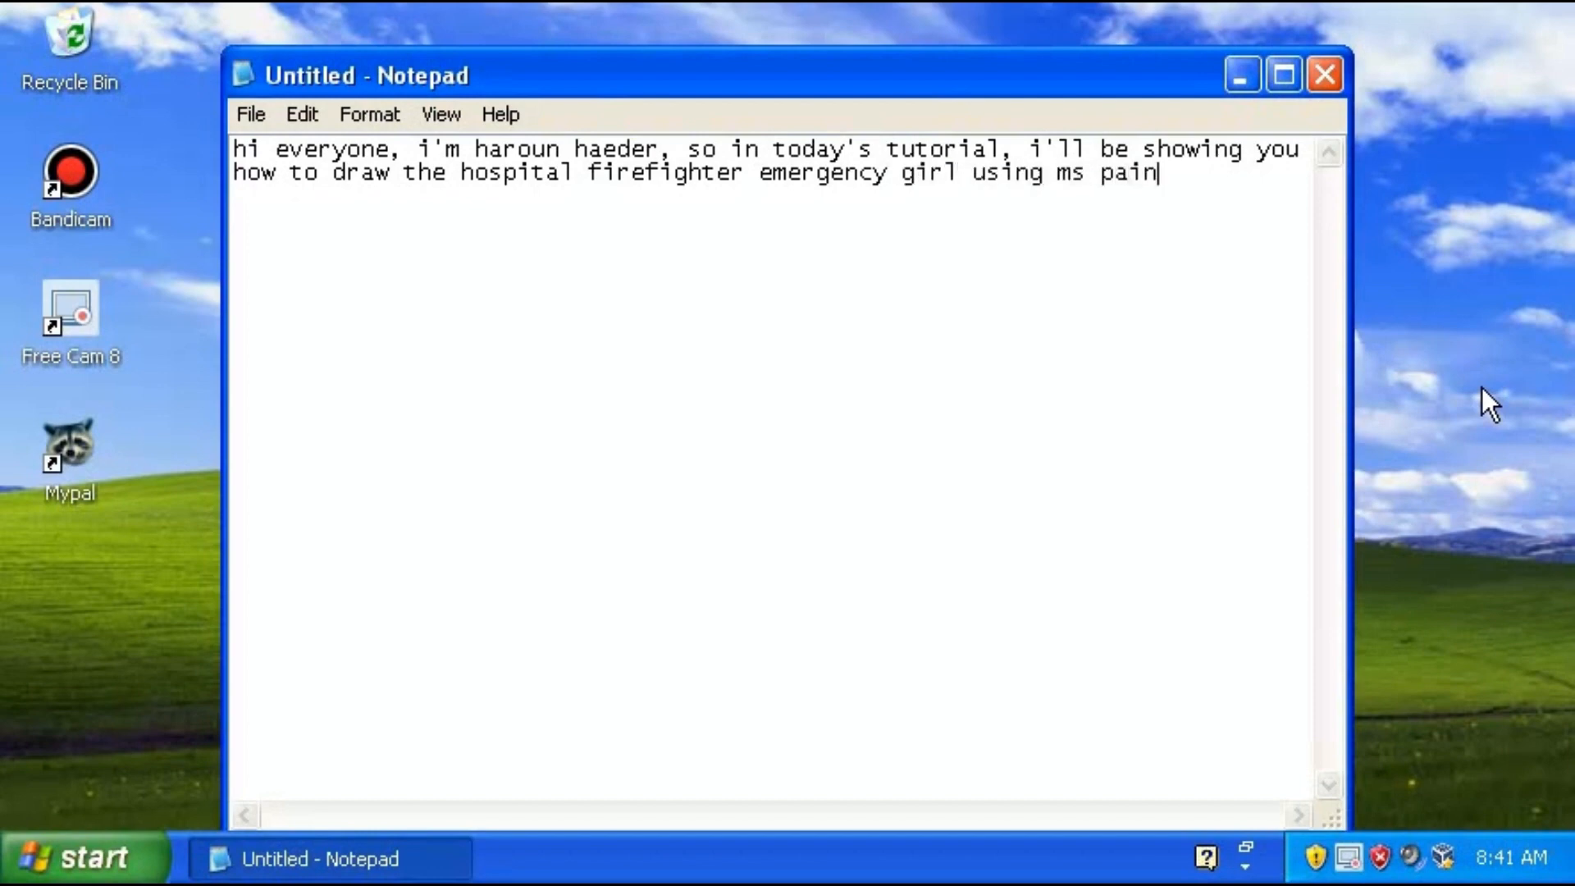
{"action": "type", "text": "t!!!!!"}
{"action": "type", "text": "now let's go"}
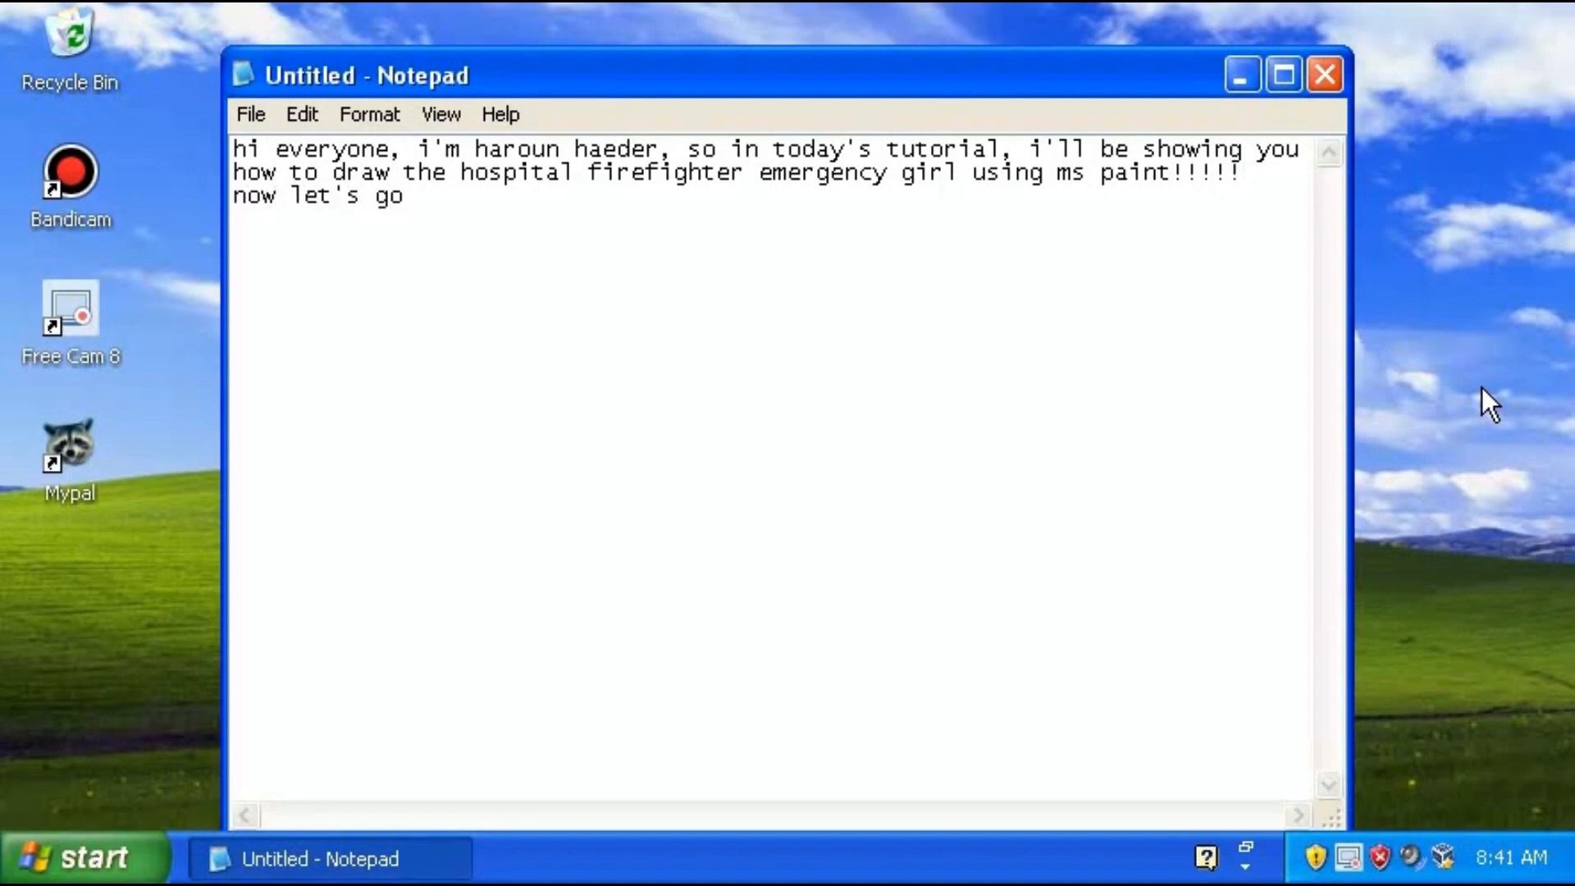
Open Paint in a maximized window and reshape the blank canvas to a narrower, taller, nearly square format
{"action": "left_click", "coordinate": [109, 835]}
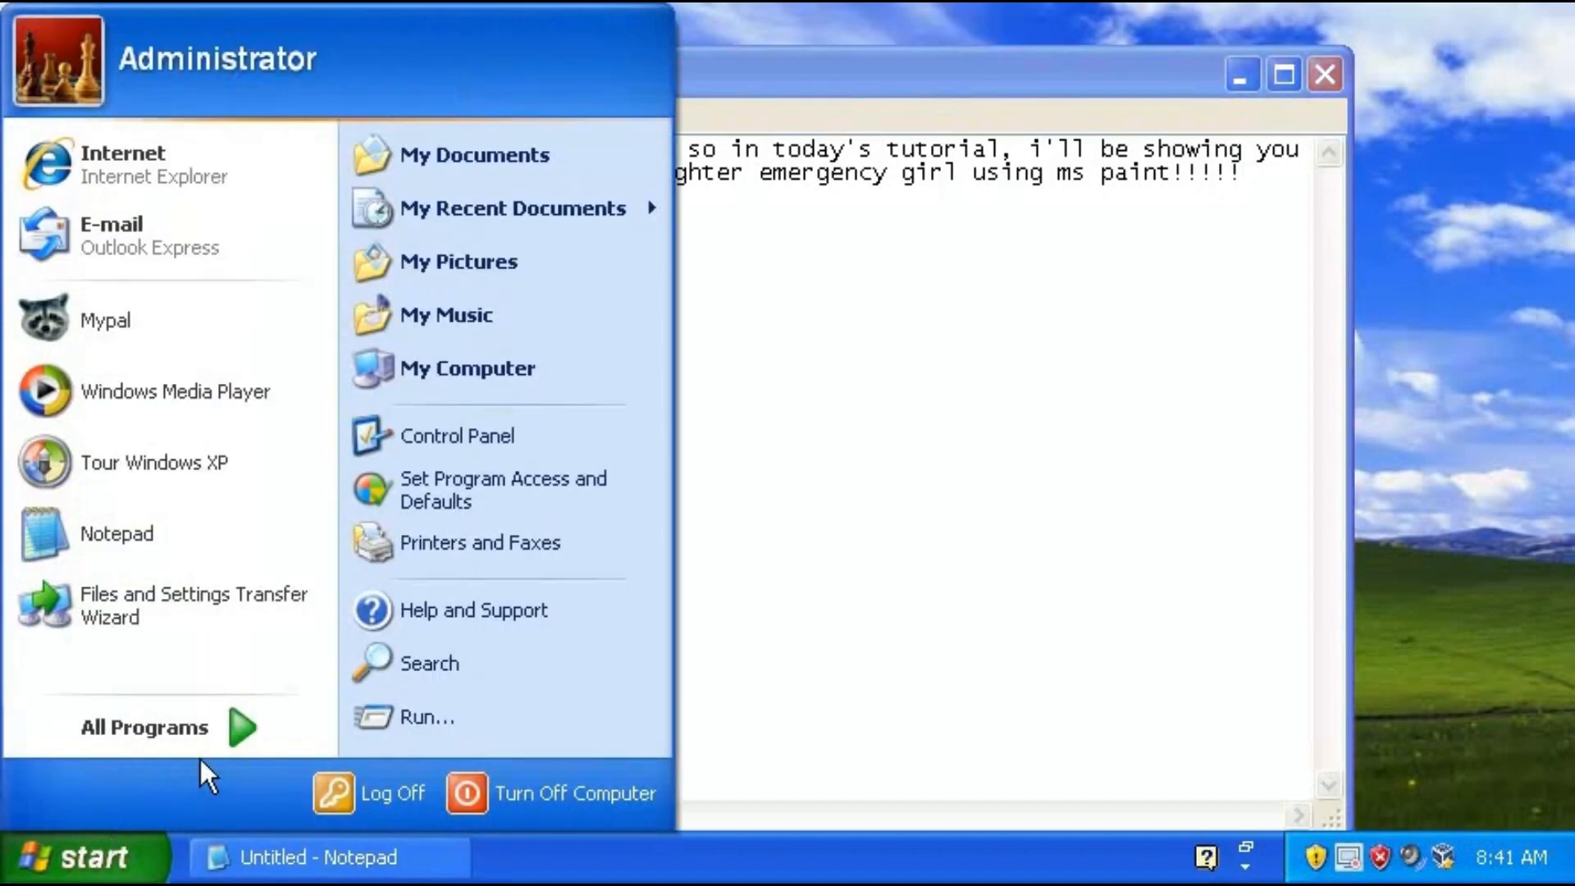
{"action": "mouse_move", "coordinate": [206, 733]}
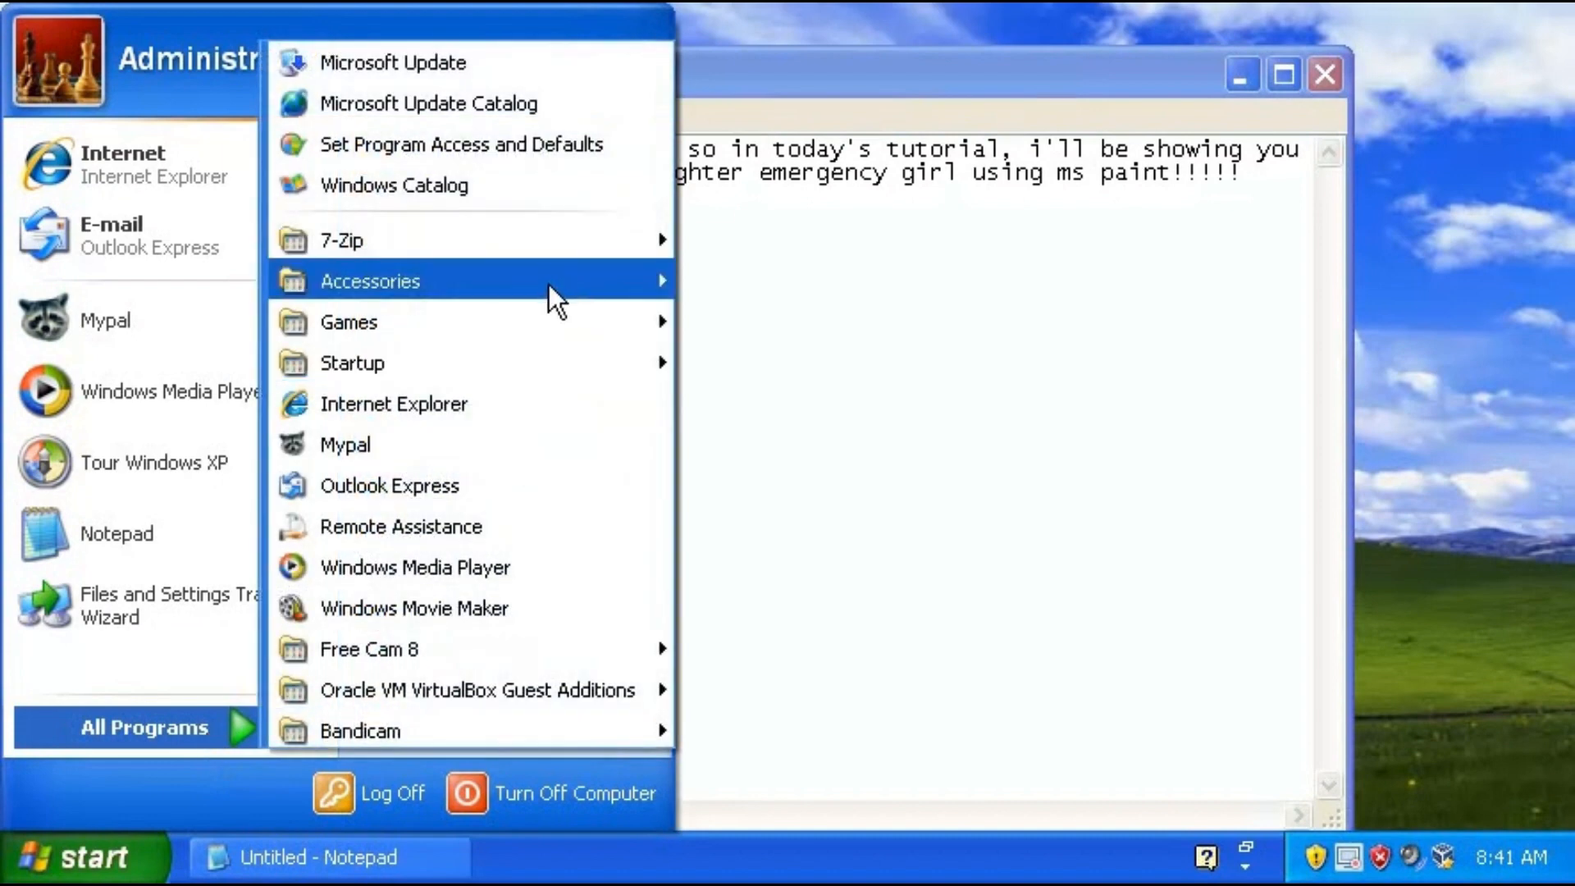
{"action": "mouse_move", "coordinate": [548, 283]}
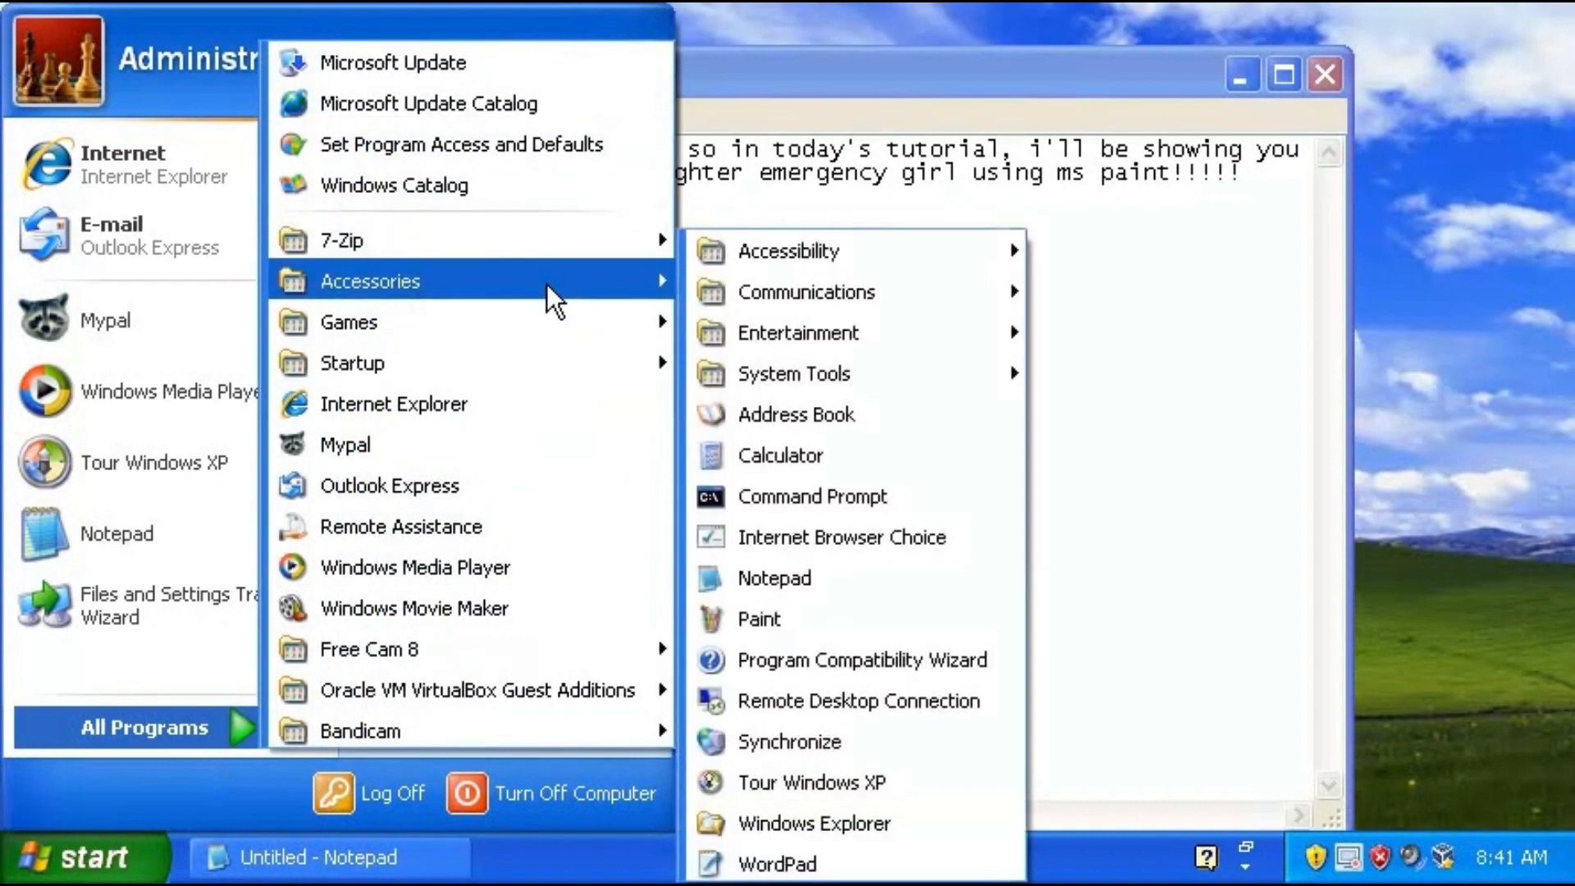
{"action": "left_click", "coordinate": [760, 622]}
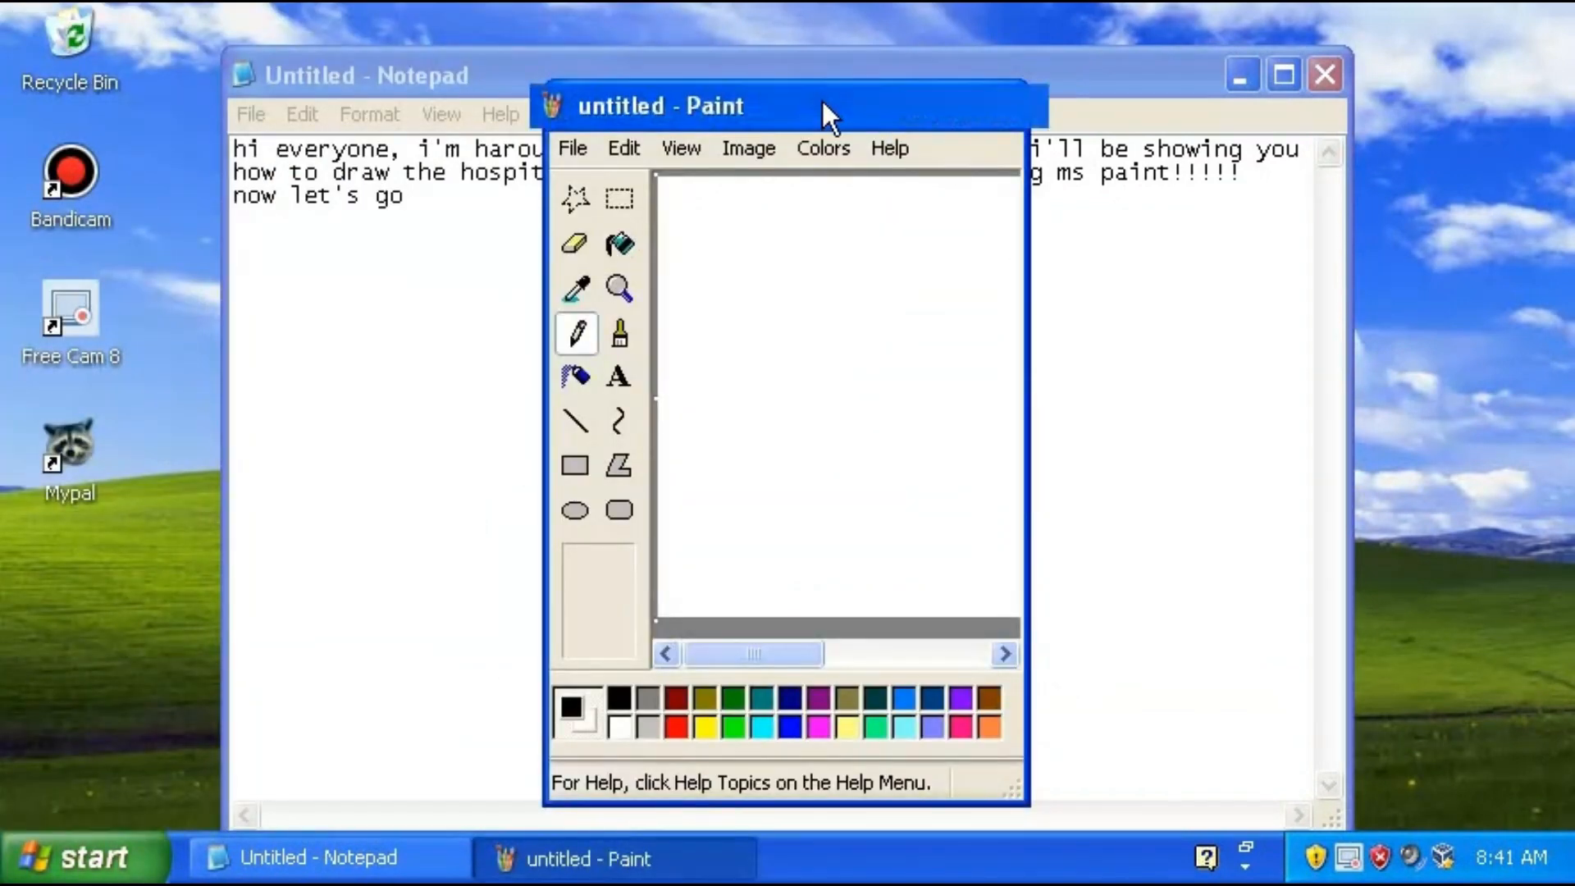
{"action": "double_click", "coordinate": [821, 102]}
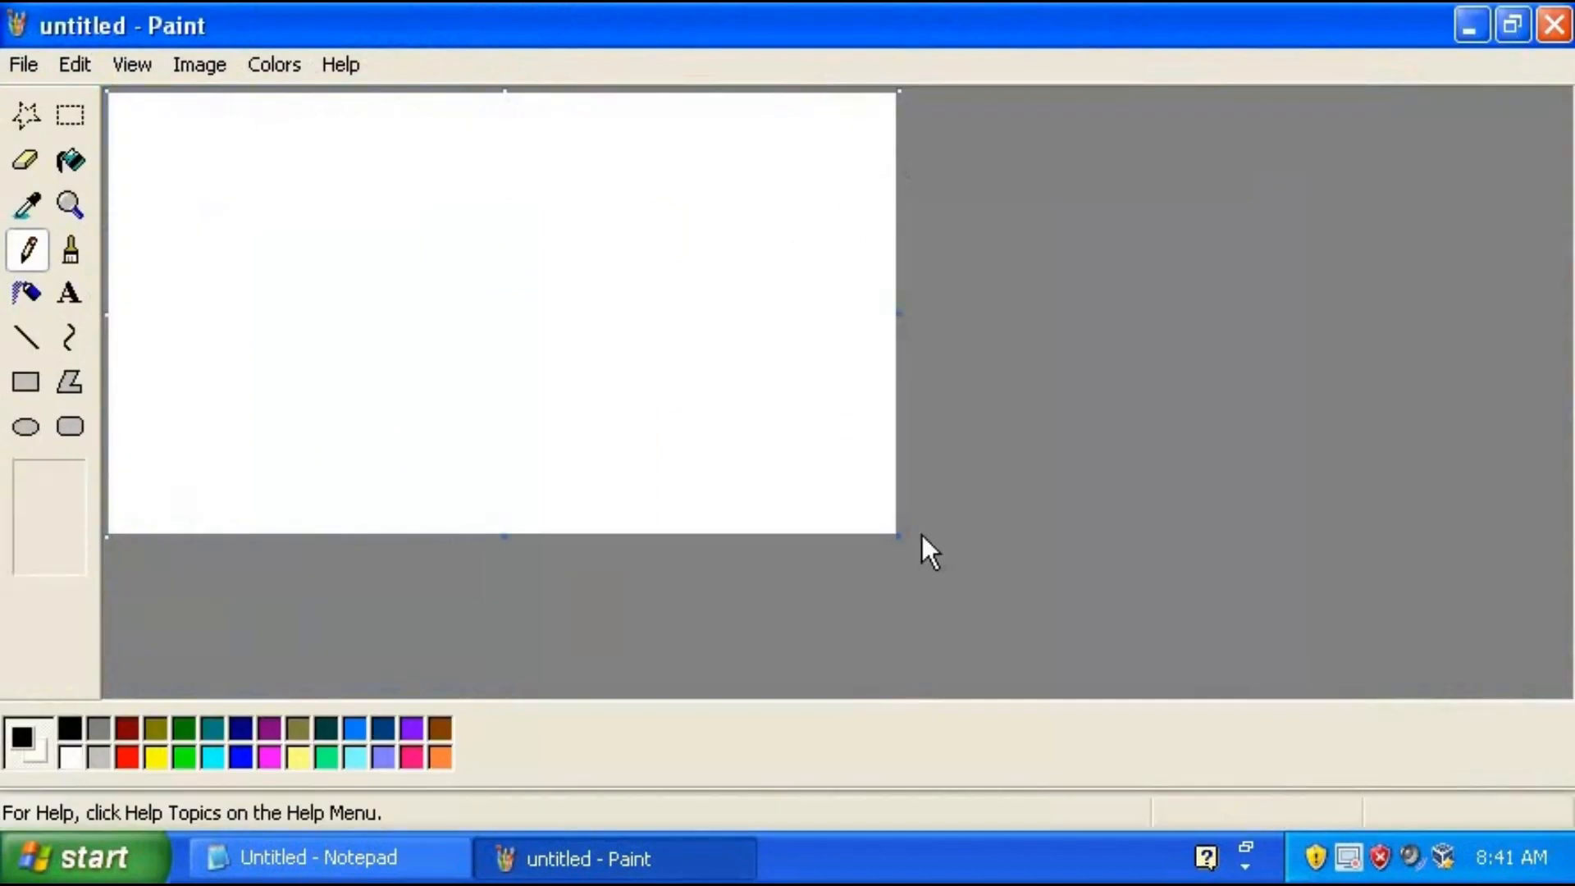
{"action": "left_click_drag", "start_coordinate": [900, 535], "coordinate": [679, 654]}
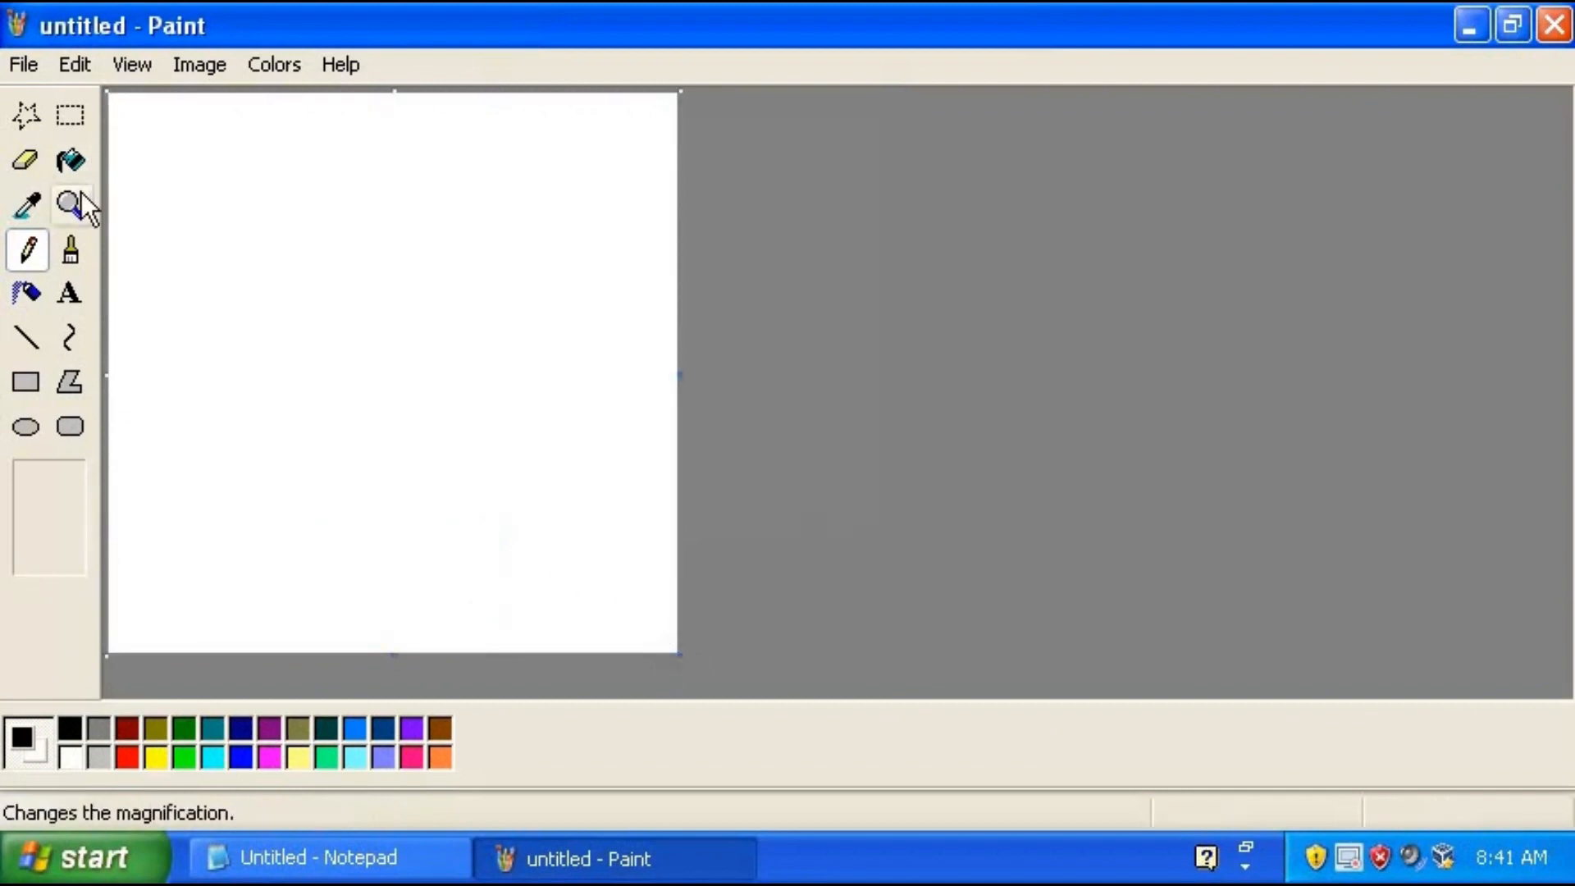
Paint the left eye's round black outline with the medium round brush, adding an outer lash and a thick upper lid
{"action": "left_click", "coordinate": [71, 248]}
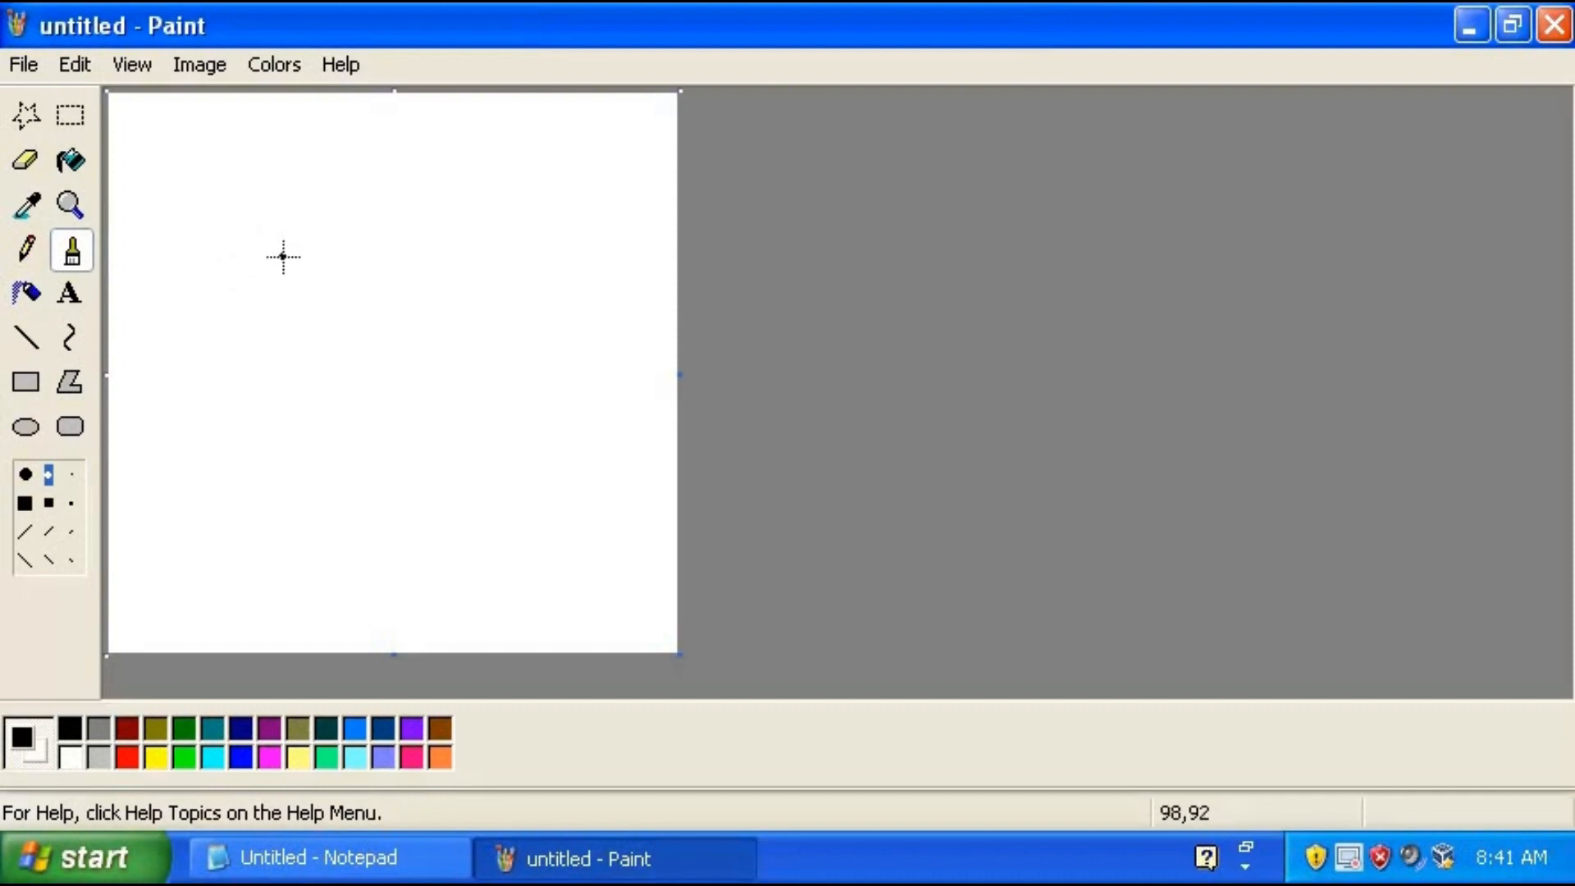
{"action": "mouse_move", "coordinate": [293, 266]}
{"action": "left_mouse_down"}
{"action": "mouse_move", "coordinate": [271, 279]}
{"action": "mouse_move", "coordinate": [235, 263]}
{"action": "mouse_move", "coordinate": [227, 222]}
{"action": "mouse_move", "coordinate": [298, 201]}
{"action": "mouse_move", "coordinate": [296, 268]}
{"action": "left_mouse_up"}
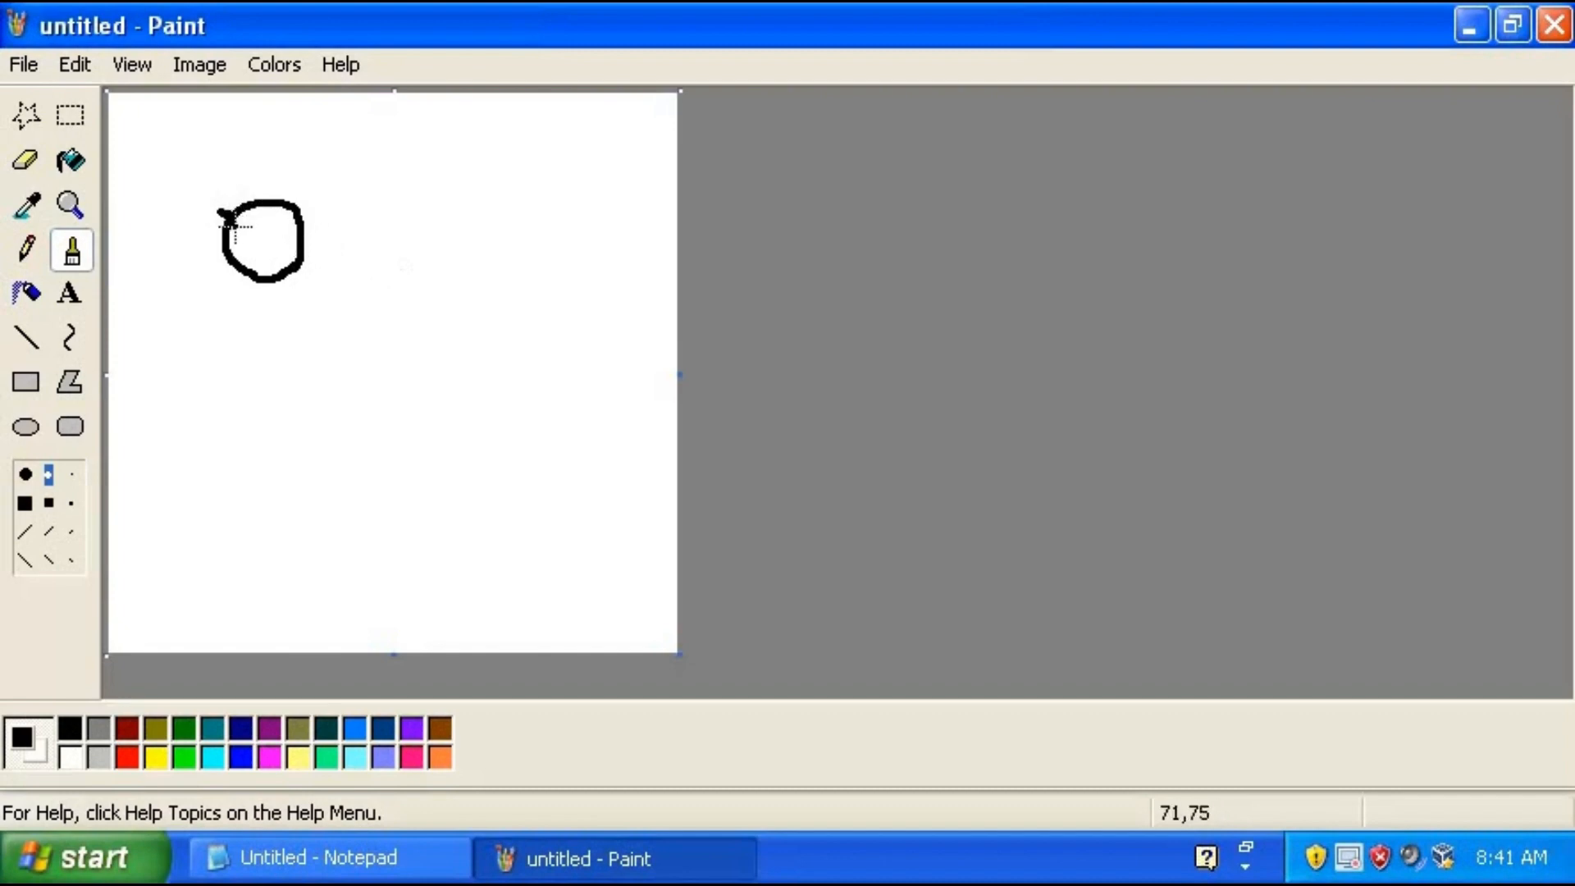
{"action": "mouse_move", "coordinate": [230, 220]}
{"action": "left_mouse_down"}
{"action": "mouse_move", "coordinate": [254, 203]}
{"action": "mouse_move", "coordinate": [295, 215]}
{"action": "mouse_move", "coordinate": [233, 220]}
{"action": "left_mouse_up"}
{"action": "mouse_move", "coordinate": [238, 220]}
{"action": "left_mouse_down"}
{"action": "mouse_move", "coordinate": [297, 219]}
{"action": "mouse_move", "coordinate": [269, 210]}
{"action": "mouse_move", "coordinate": [226, 241]}
{"action": "left_mouse_up"}
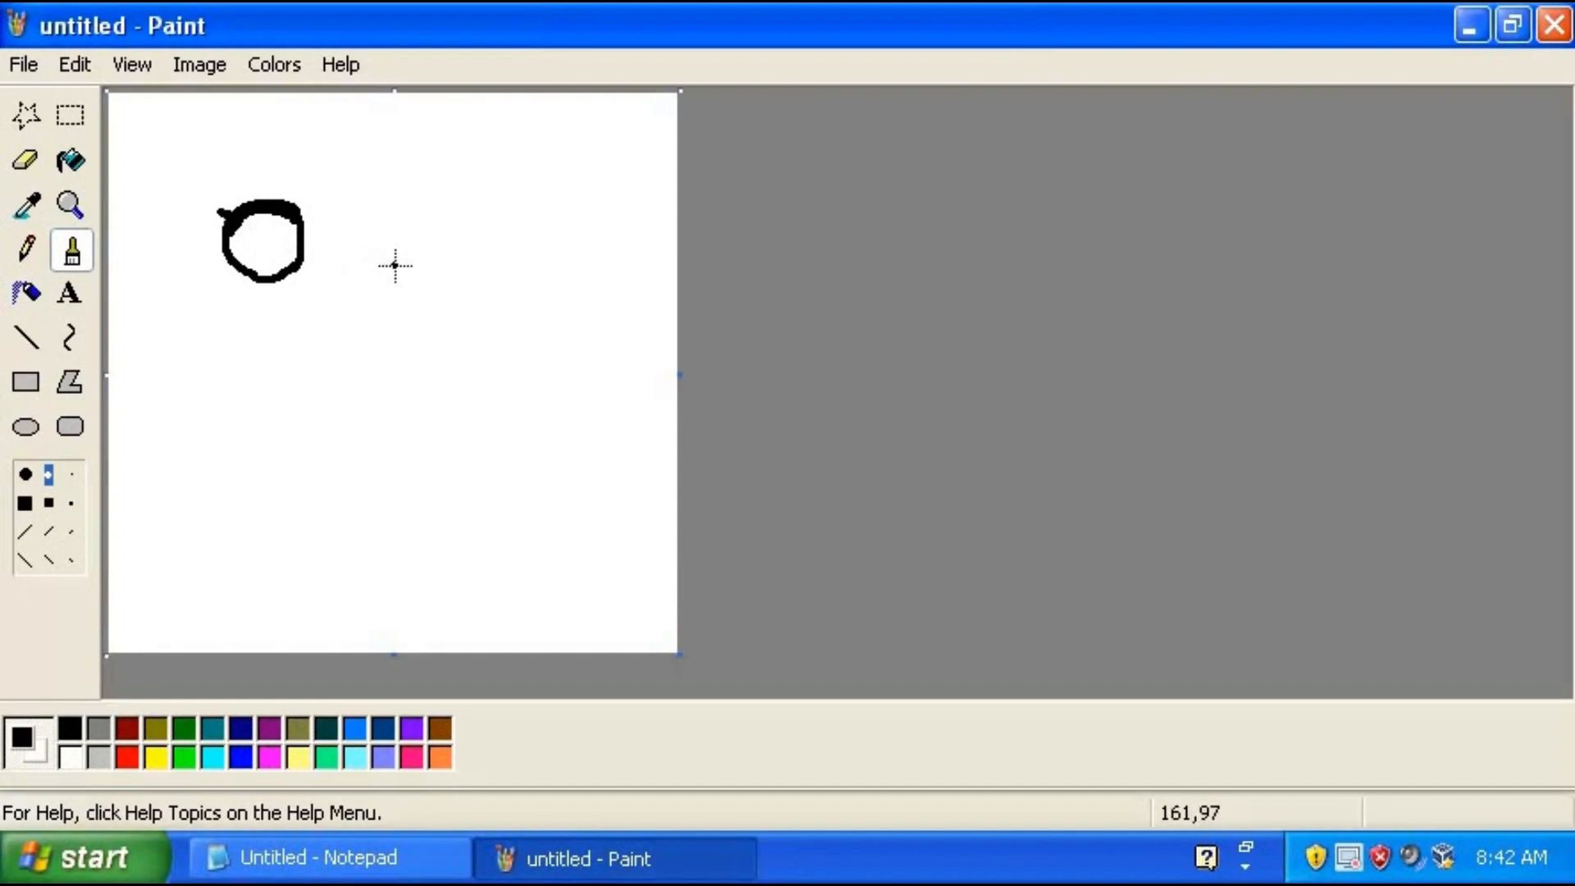
Paint the right eye's black outline with a thick upper lid and outer lash, and erase the stray mark at its inner edge
{"action": "mouse_move", "coordinate": [374, 275]}
{"action": "left_mouse_down"}
{"action": "mouse_move", "coordinate": [336, 234]}
{"action": "mouse_move", "coordinate": [369, 193]}
{"action": "mouse_move", "coordinate": [400, 194]}
{"action": "mouse_move", "coordinate": [425, 234]}
{"action": "mouse_move", "coordinate": [392, 278]}
{"action": "mouse_move", "coordinate": [365, 277]}
{"action": "mouse_move", "coordinate": [340, 237]}
{"action": "mouse_move", "coordinate": [376, 205]}
{"action": "mouse_move", "coordinate": [427, 222]}
{"action": "mouse_move", "coordinate": [429, 257]}
{"action": "mouse_move", "coordinate": [378, 287]}
{"action": "left_mouse_up"}
{"action": "key", "text": "ctrl+z"}
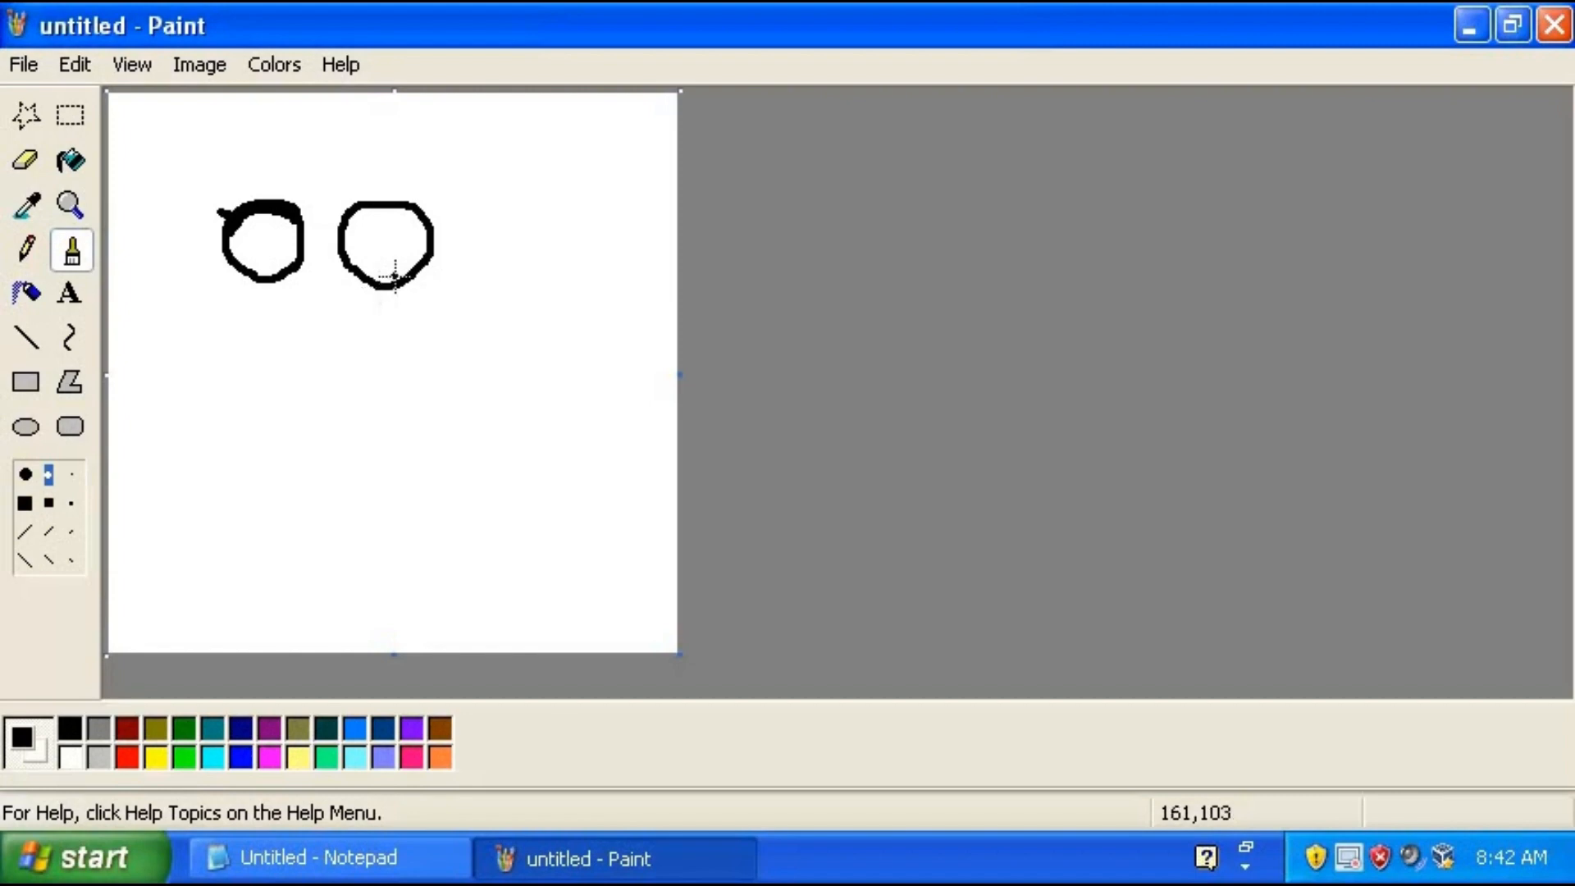
{"action": "mouse_move", "coordinate": [435, 213]}
{"action": "left_mouse_down"}
{"action": "mouse_move", "coordinate": [345, 223]}
{"action": "mouse_move", "coordinate": [363, 205]}
{"action": "mouse_move", "coordinate": [426, 221]}
{"action": "mouse_move", "coordinate": [349, 224]}
{"action": "left_mouse_up"}
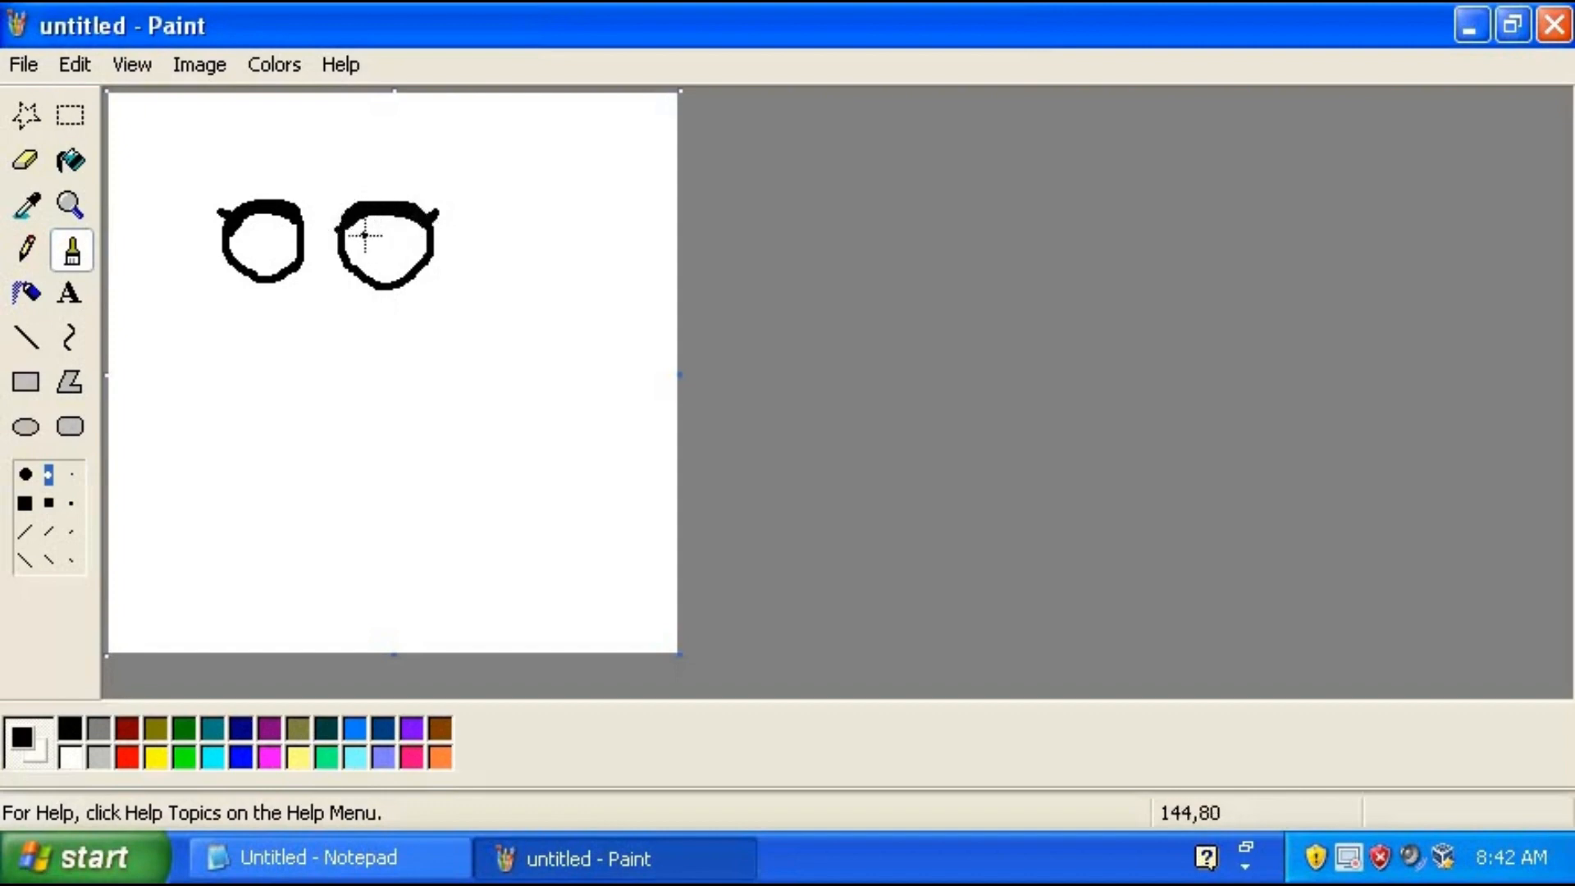
{"action": "left_click", "coordinate": [30, 168]}
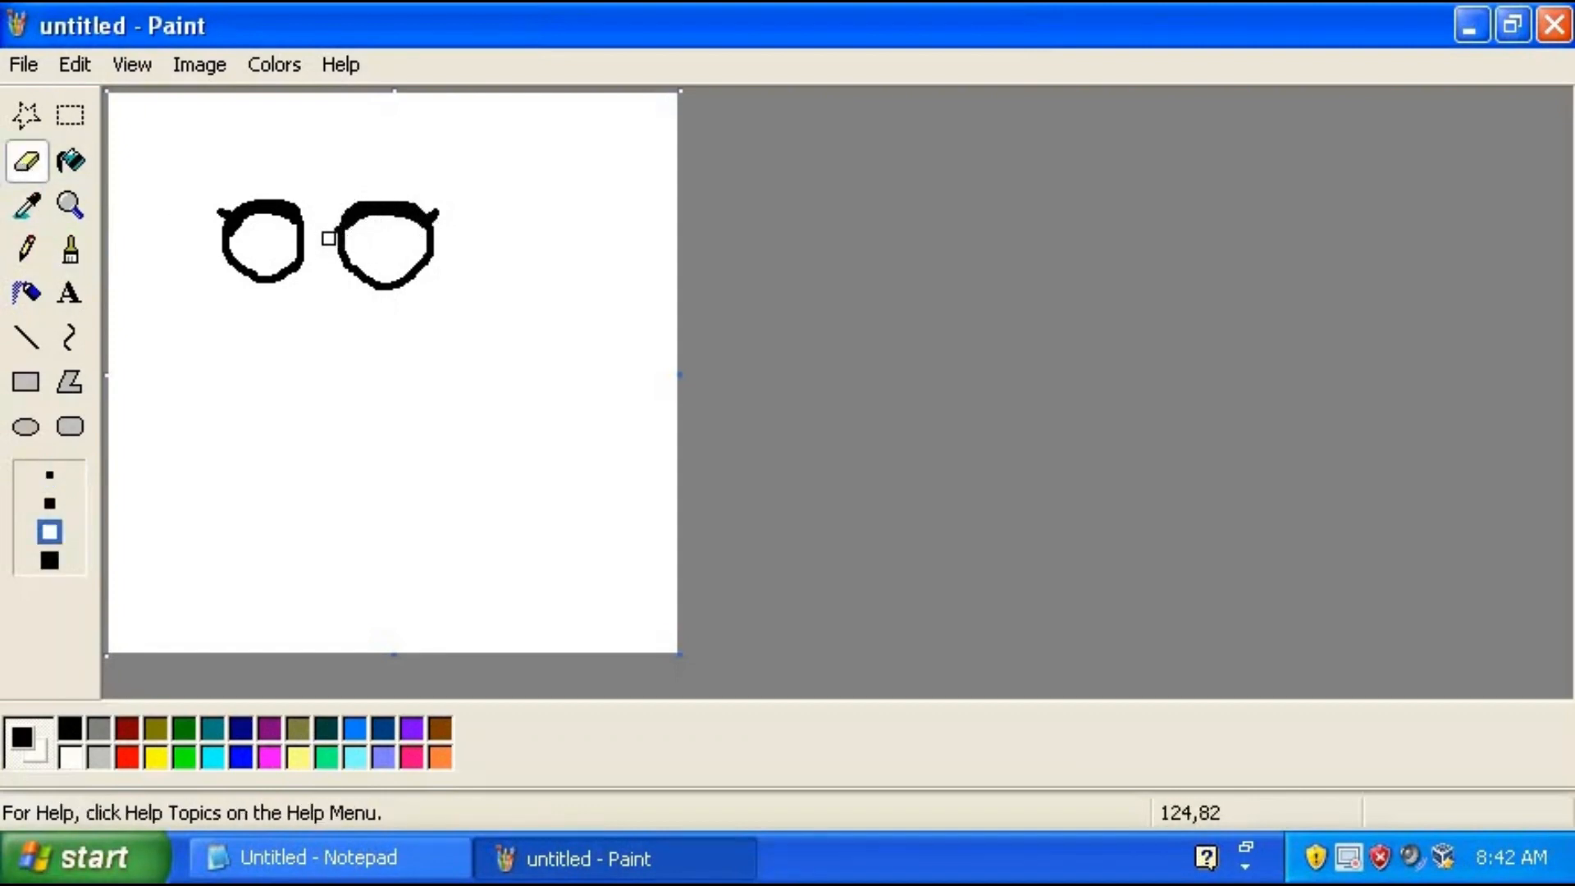
Try thin green iris rings in both eyes with the medium round brush and undo them
{"action": "left_click", "coordinate": [73, 246]}
{"action": "left_click", "coordinate": [183, 751]}
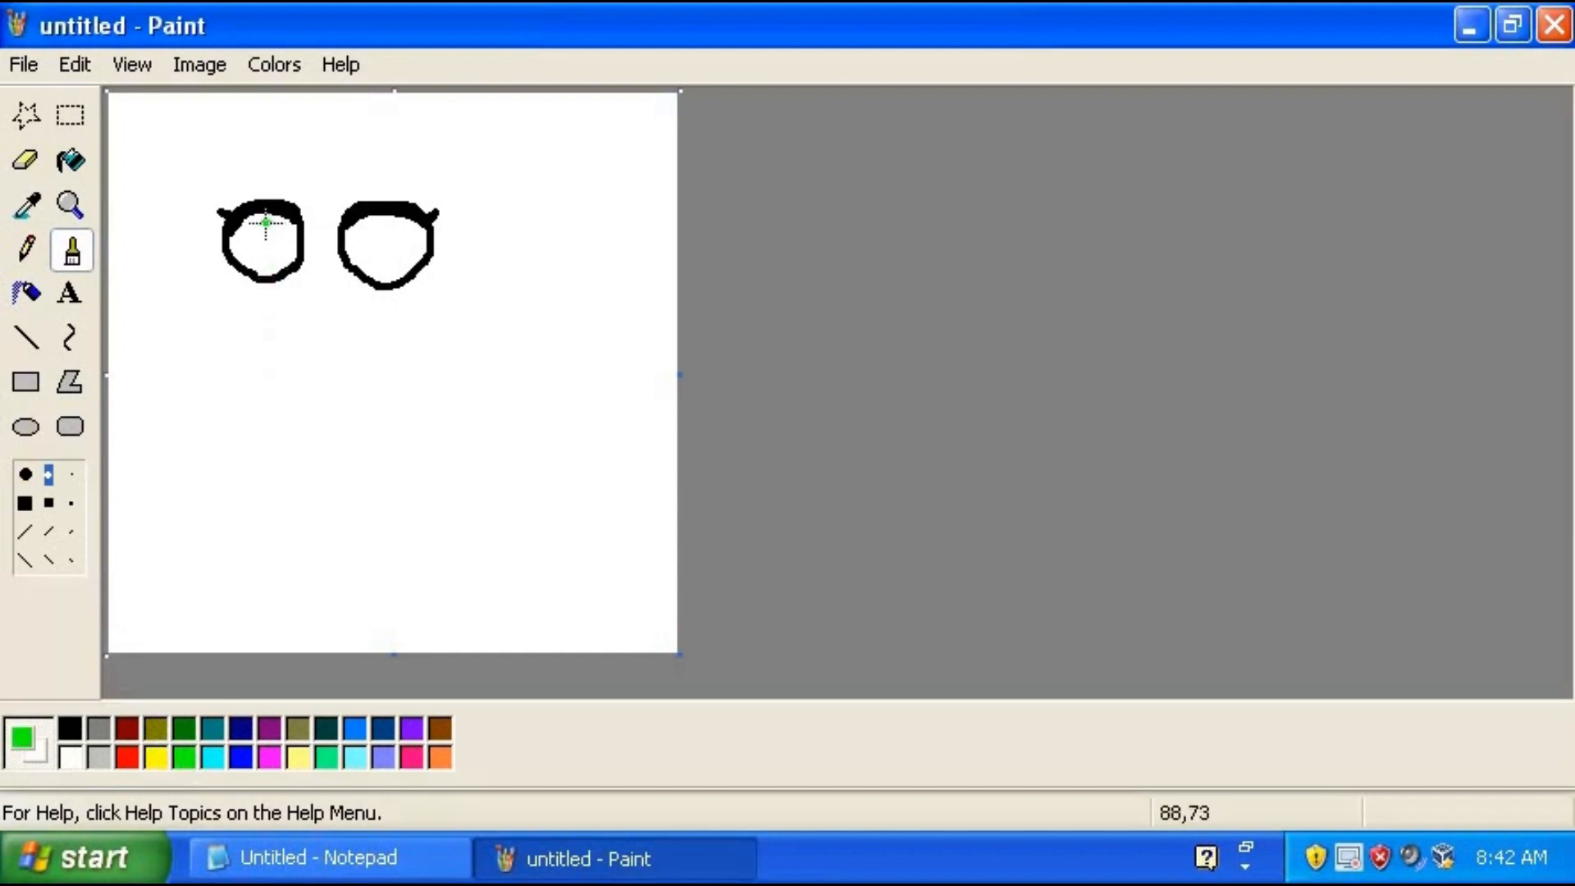
{"action": "mouse_move", "coordinate": [266, 222]}
{"action": "left_mouse_down"}
{"action": "mouse_move", "coordinate": [264, 256]}
{"action": "mouse_move", "coordinate": [279, 260]}
{"action": "mouse_move", "coordinate": [261, 220]}
{"action": "left_mouse_up"}
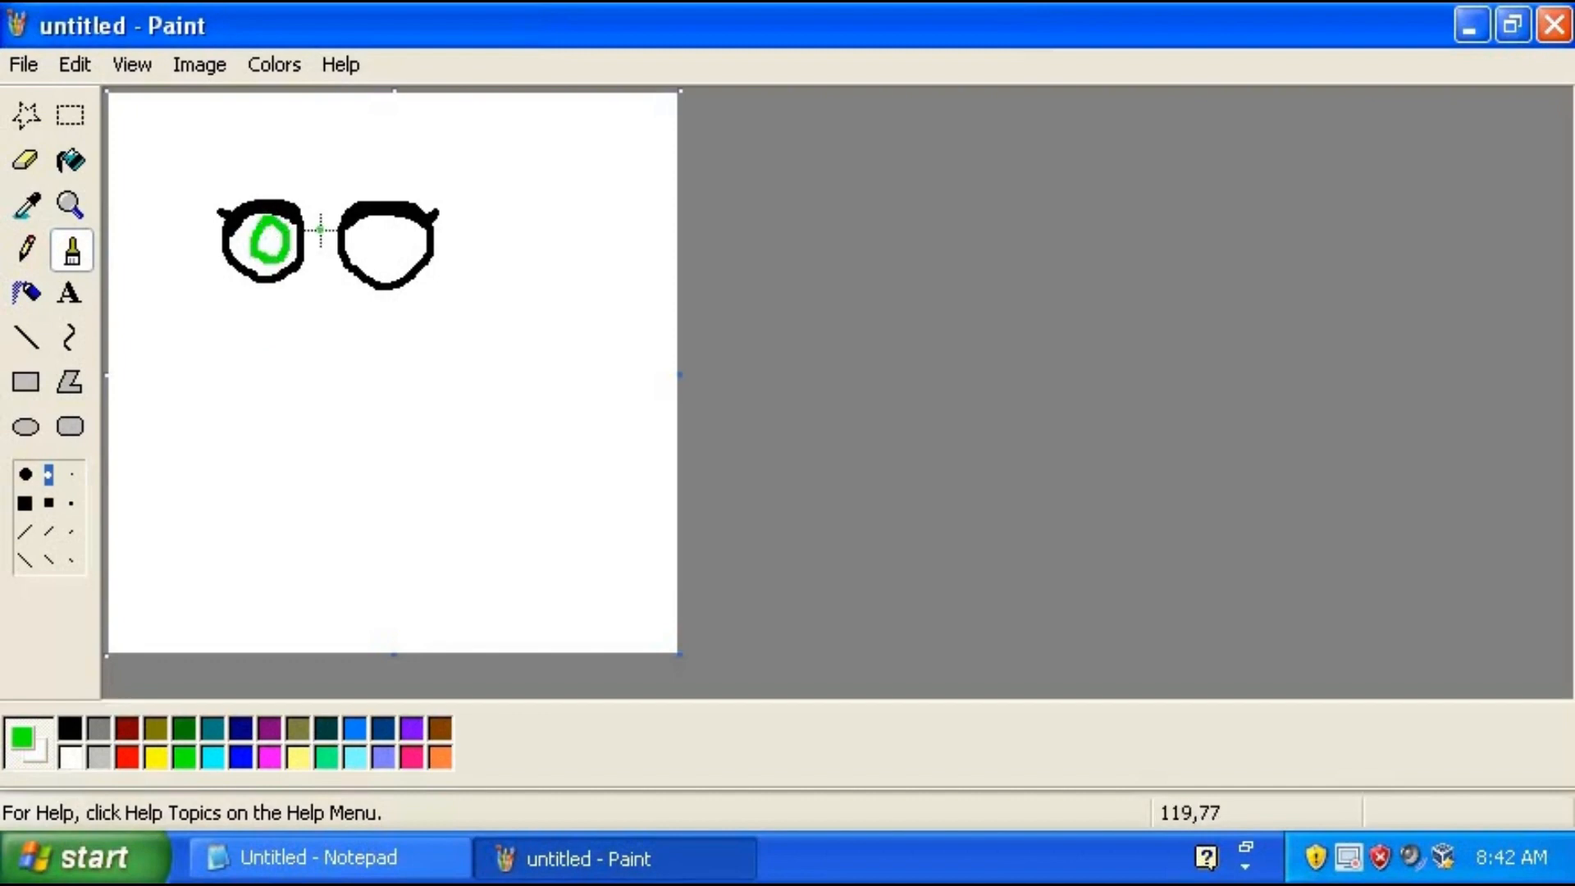
{"action": "mouse_move", "coordinate": [358, 223]}
{"action": "left_mouse_down"}
{"action": "mouse_move", "coordinate": [392, 261]}
{"action": "mouse_move", "coordinate": [406, 240]}
{"action": "mouse_move", "coordinate": [366, 231]}
{"action": "left_mouse_up"}
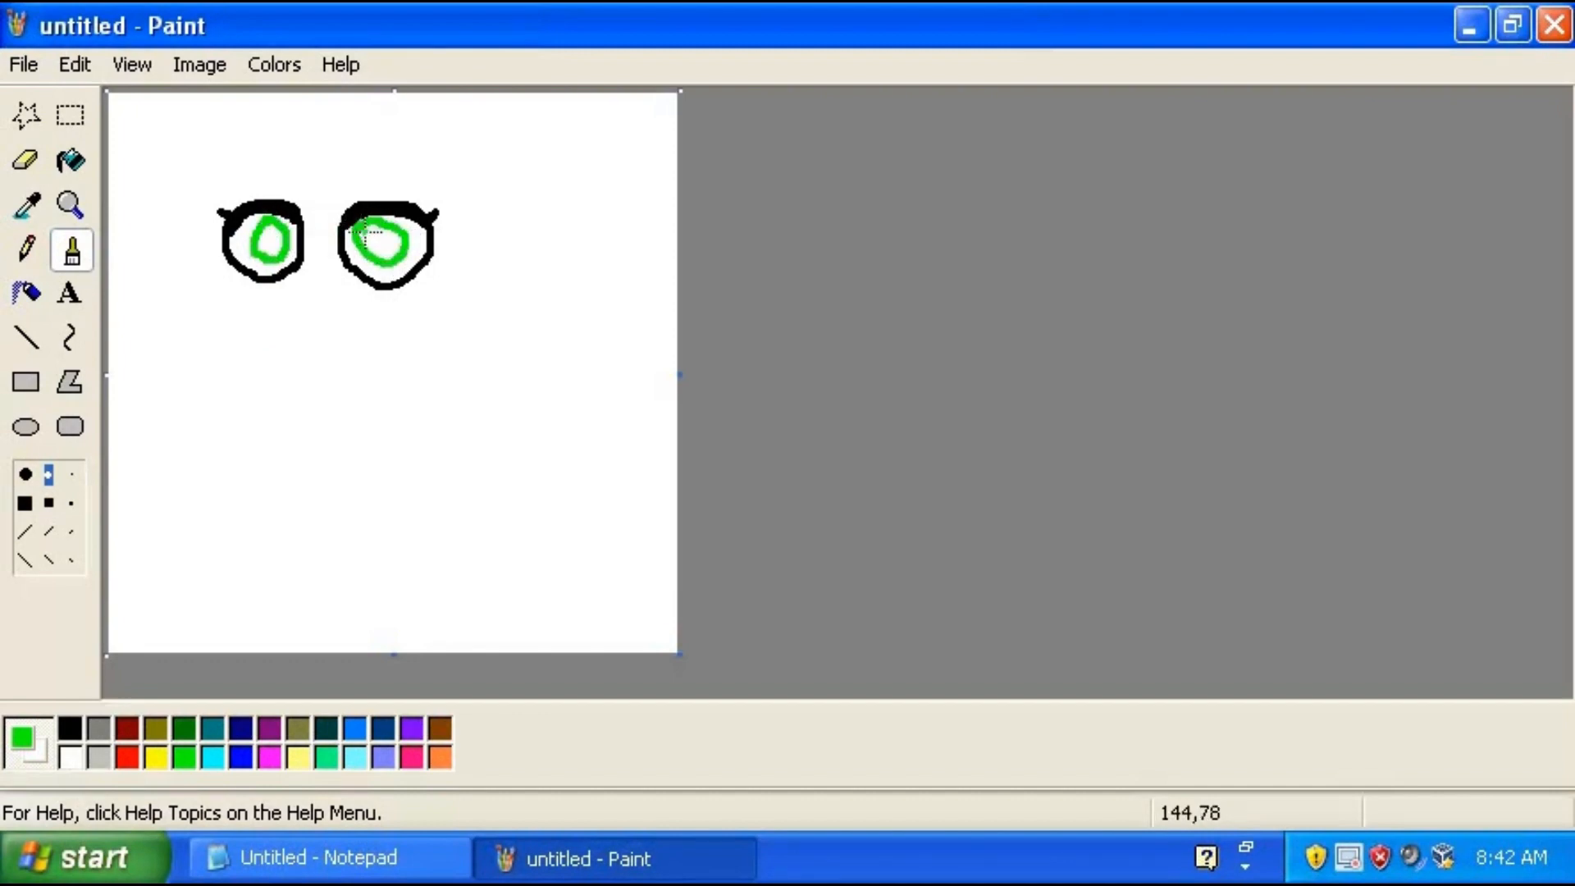
{"action": "key", "text": "ctrl+z"}
{"action": "key", "text": "ctrl+z"}
{"action": "key", "text": "ctrl+z"}
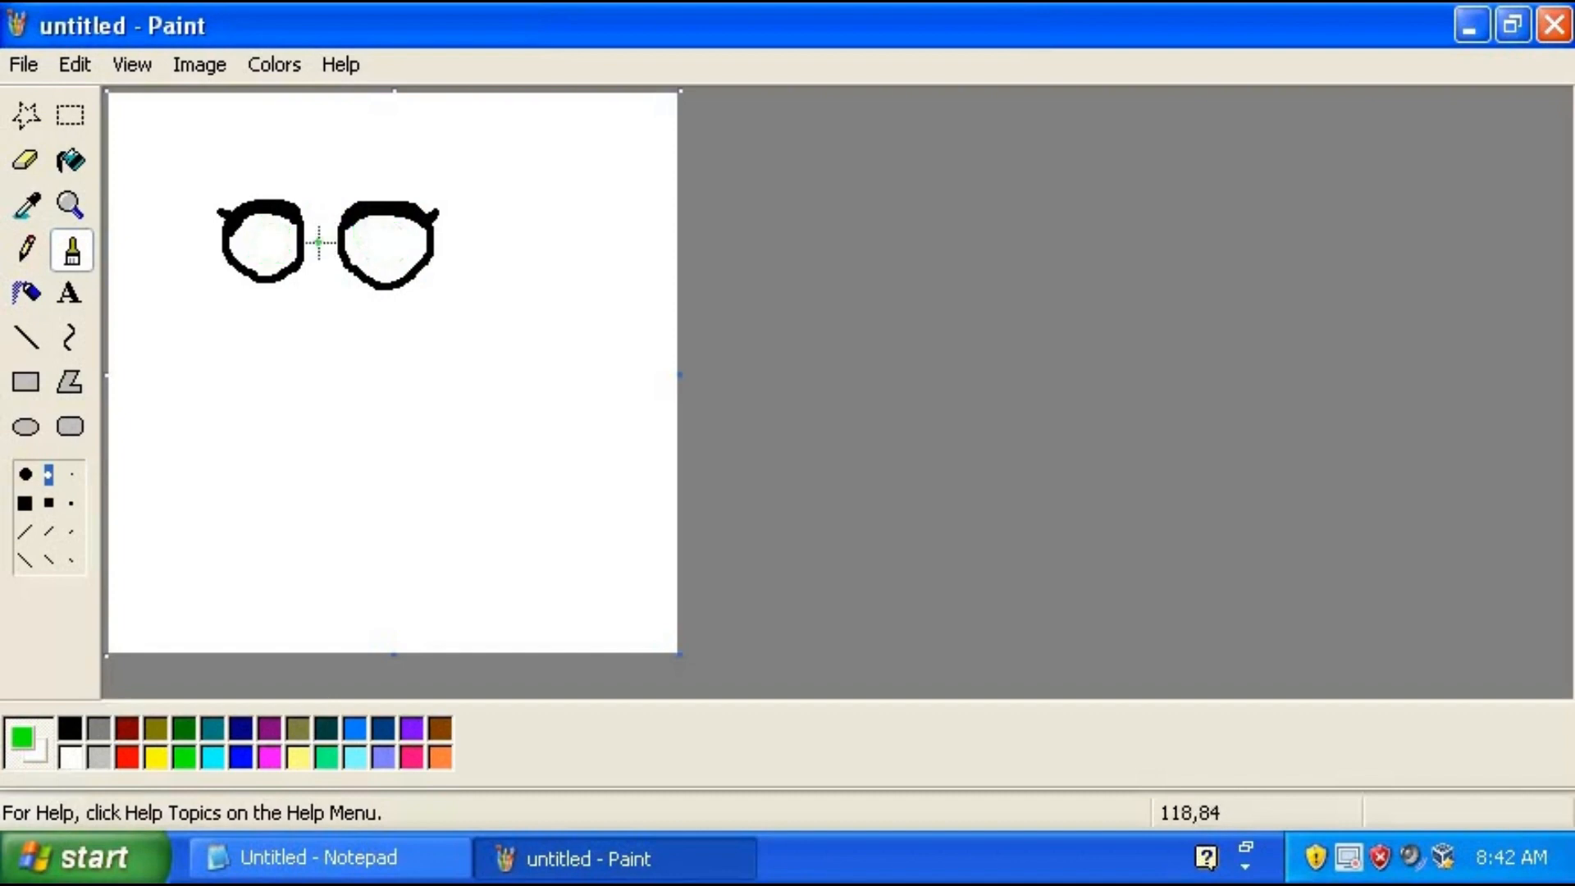
Try thick green iris rings centred in both eyes with the largest round brush and undo them
{"action": "left_click", "coordinate": [25, 474]}
{"action": "mouse_move", "coordinate": [251, 220]}
{"action": "left_mouse_down"}
{"action": "mouse_move", "coordinate": [248, 253]}
{"action": "mouse_move", "coordinate": [271, 262]}
{"action": "mouse_move", "coordinate": [257, 222]}
{"action": "left_mouse_up"}
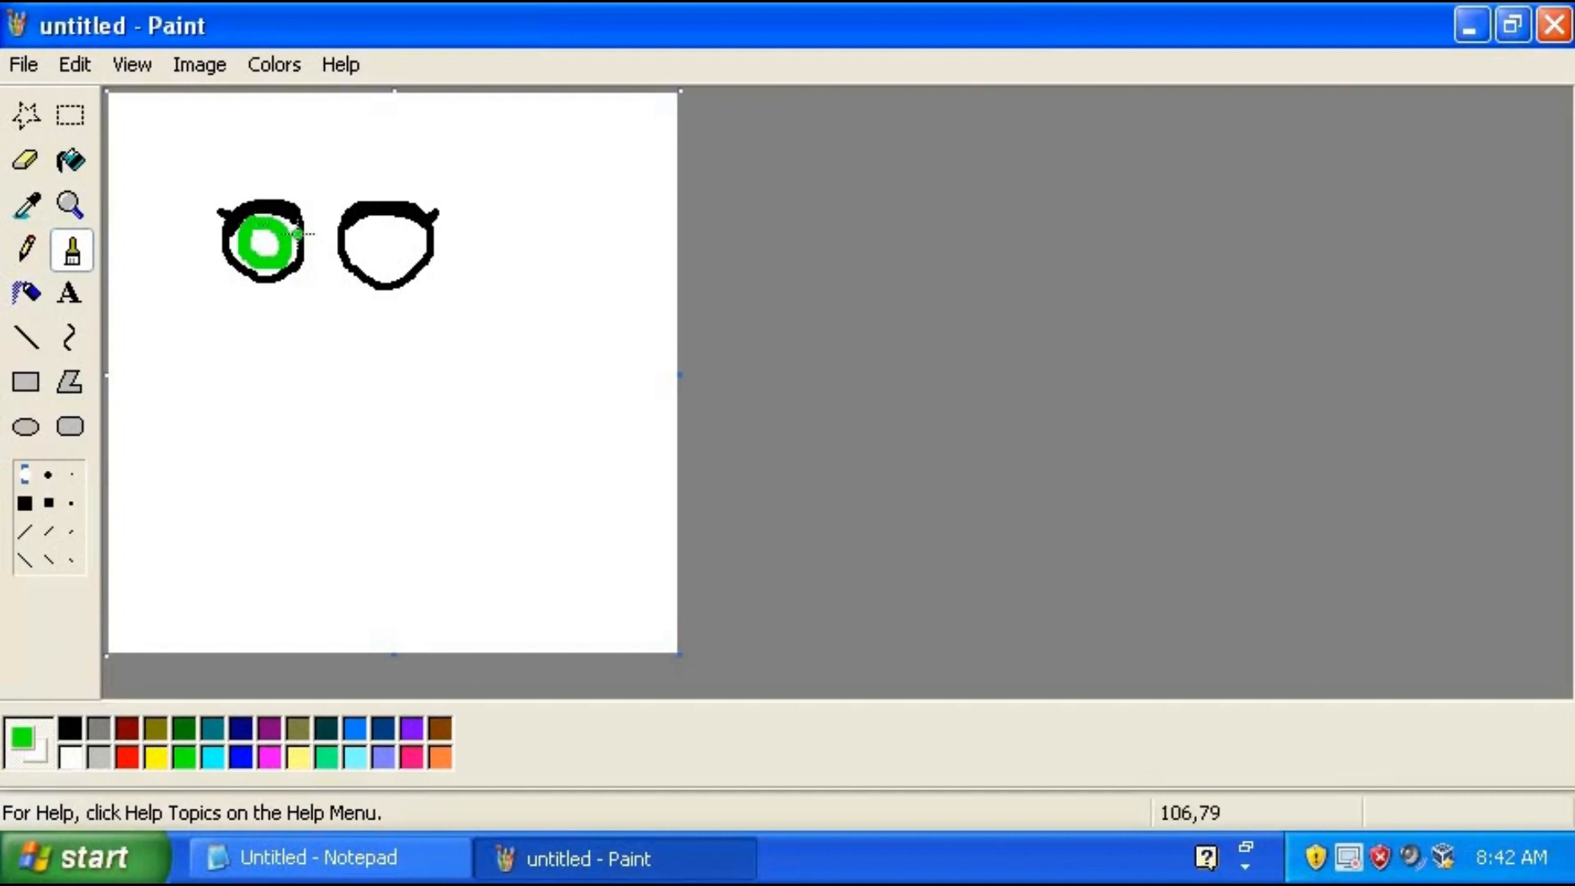
{"action": "mouse_move", "coordinate": [353, 228]}
{"action": "left_mouse_down"}
{"action": "mouse_move", "coordinate": [384, 257]}
{"action": "mouse_move", "coordinate": [402, 240]}
{"action": "mouse_move", "coordinate": [390, 221]}
{"action": "mouse_move", "coordinate": [366, 239]}
{"action": "mouse_move", "coordinate": [394, 262]}
{"action": "mouse_move", "coordinate": [407, 245]}
{"action": "mouse_move", "coordinate": [379, 221]}
{"action": "left_mouse_up"}
{"action": "key", "text": "ctrl+z"}
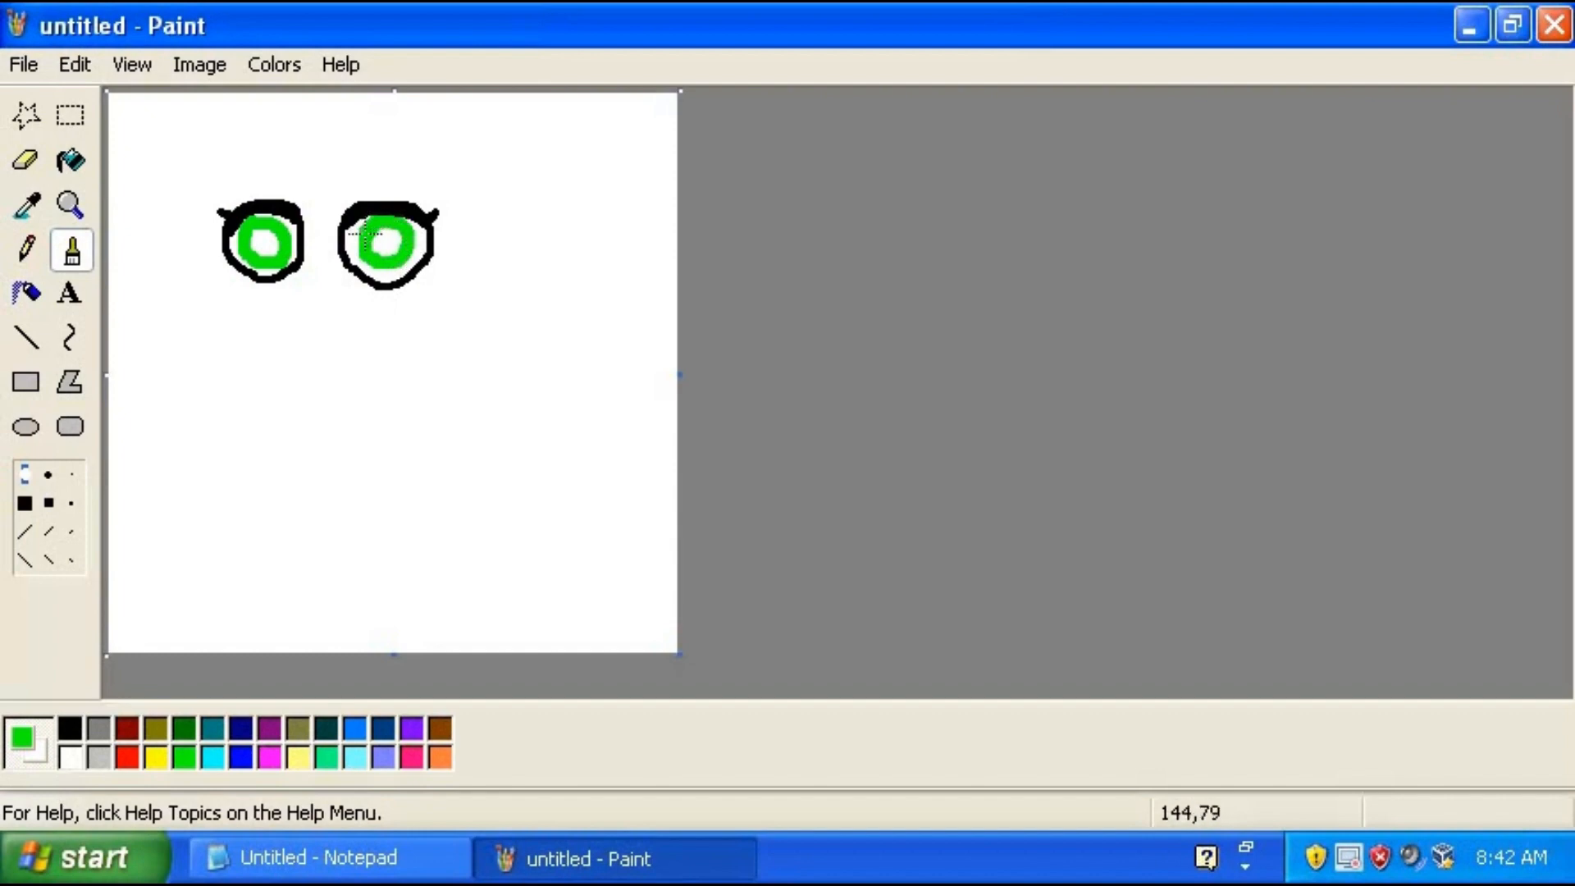
{"action": "left_click", "coordinate": [70, 148]}
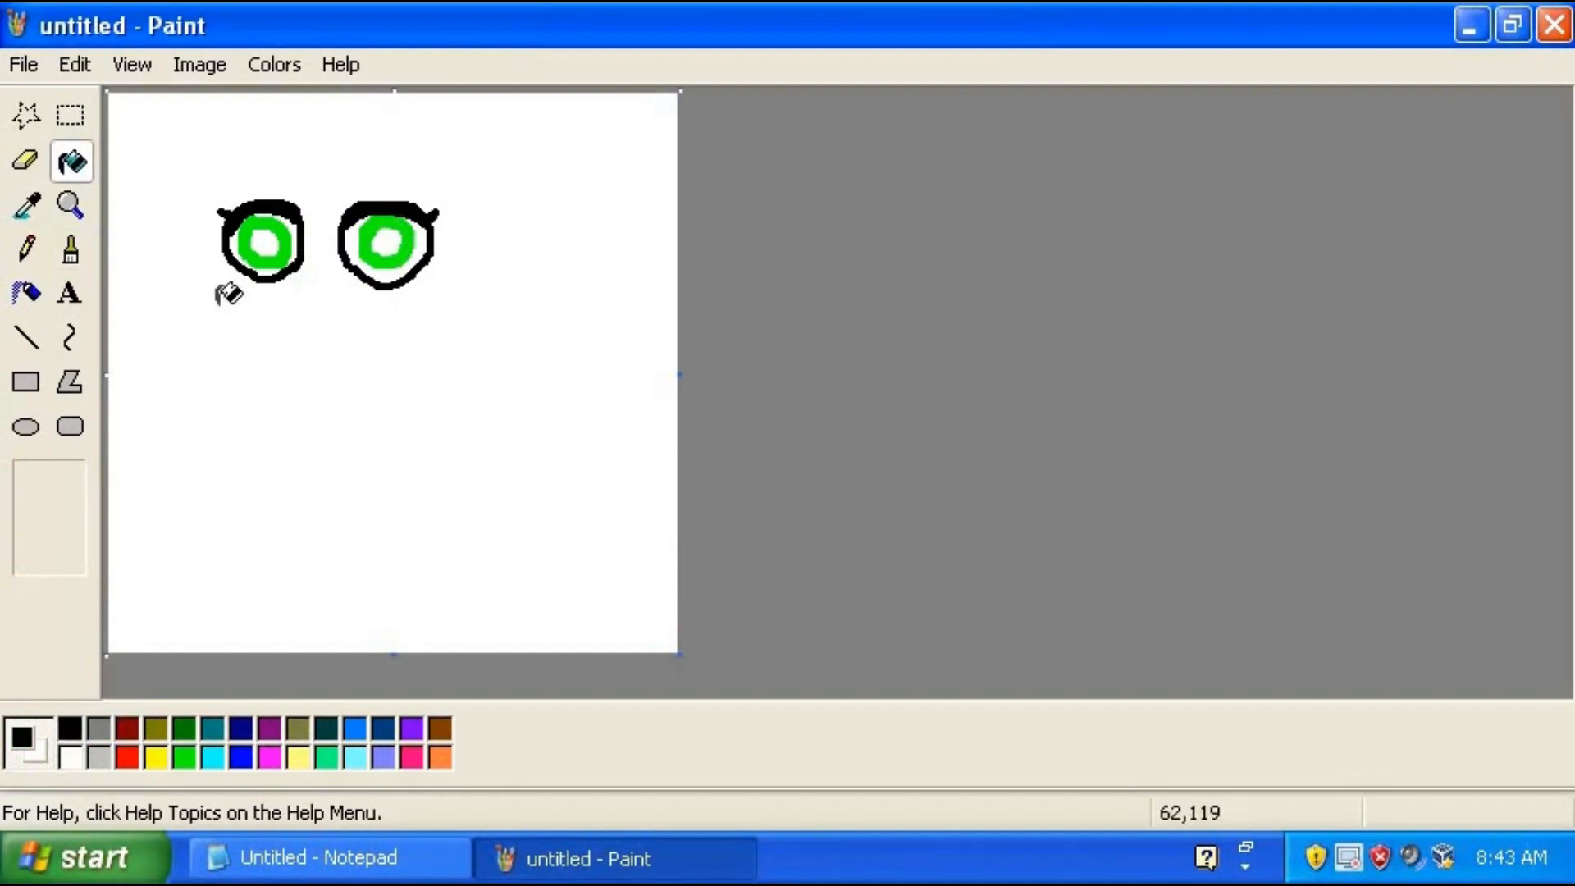
{"action": "key", "text": "ctrl+z"}
{"action": "key", "text": "ctrl+z"}
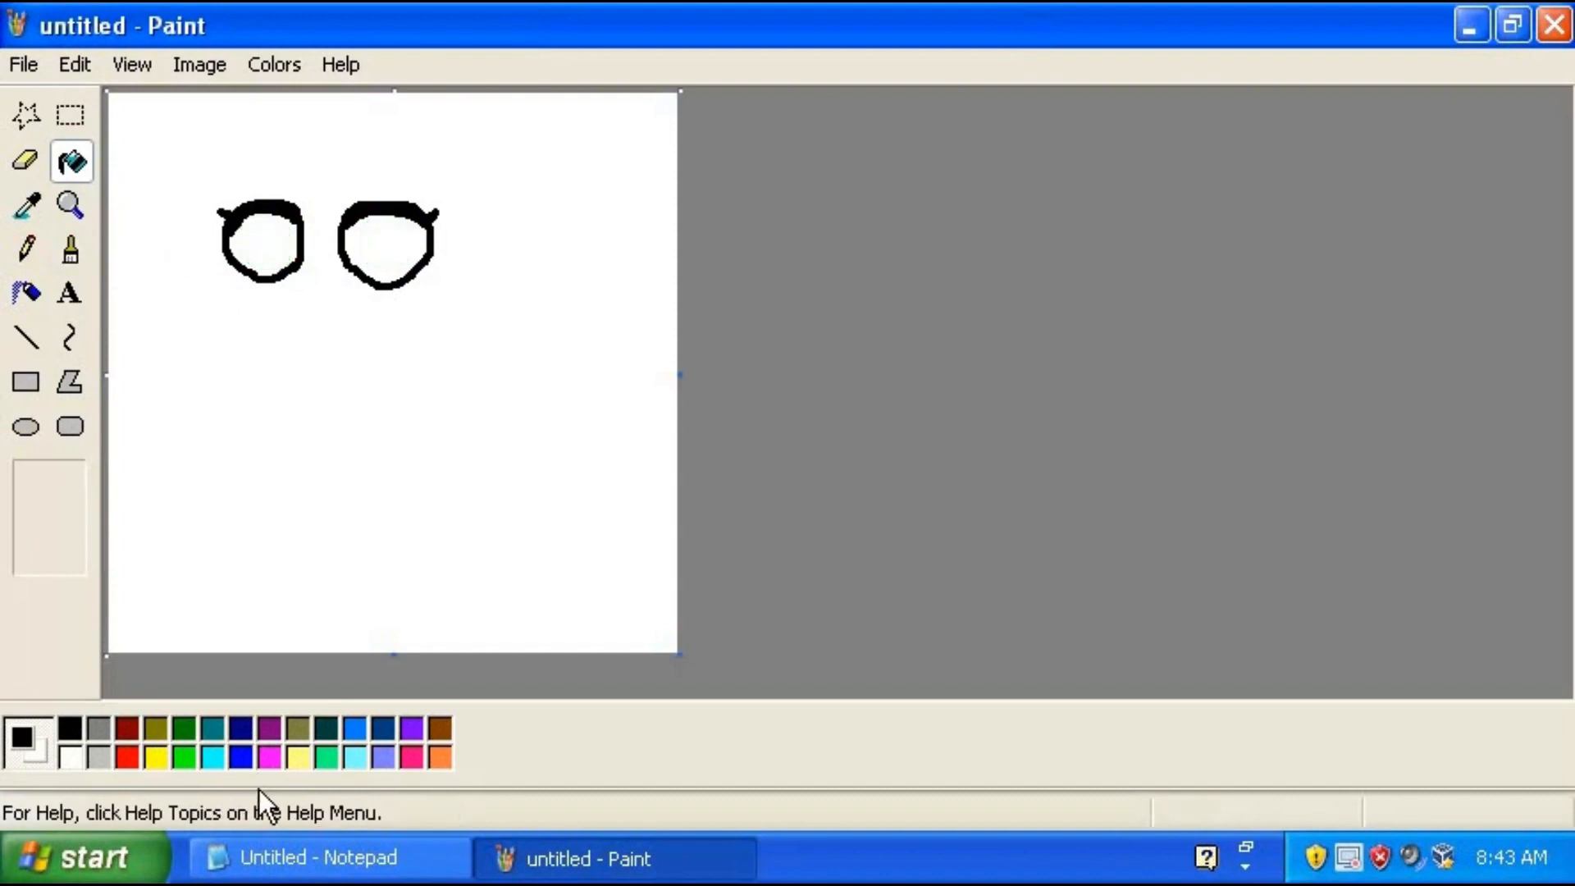
Paint thick green iris rings in both eyes with the largest round brush, shifted toward the inner corners, redoing the right one until round
{"action": "left_click", "coordinate": [71, 251]}
{"action": "mouse_move", "coordinate": [278, 233]}
{"action": "left_mouse_down"}
{"action": "mouse_move", "coordinate": [256, 235]}
{"action": "mouse_move", "coordinate": [284, 262]}
{"action": "mouse_move", "coordinate": [279, 226]}
{"action": "mouse_move", "coordinate": [287, 238]}
{"action": "left_mouse_up"}
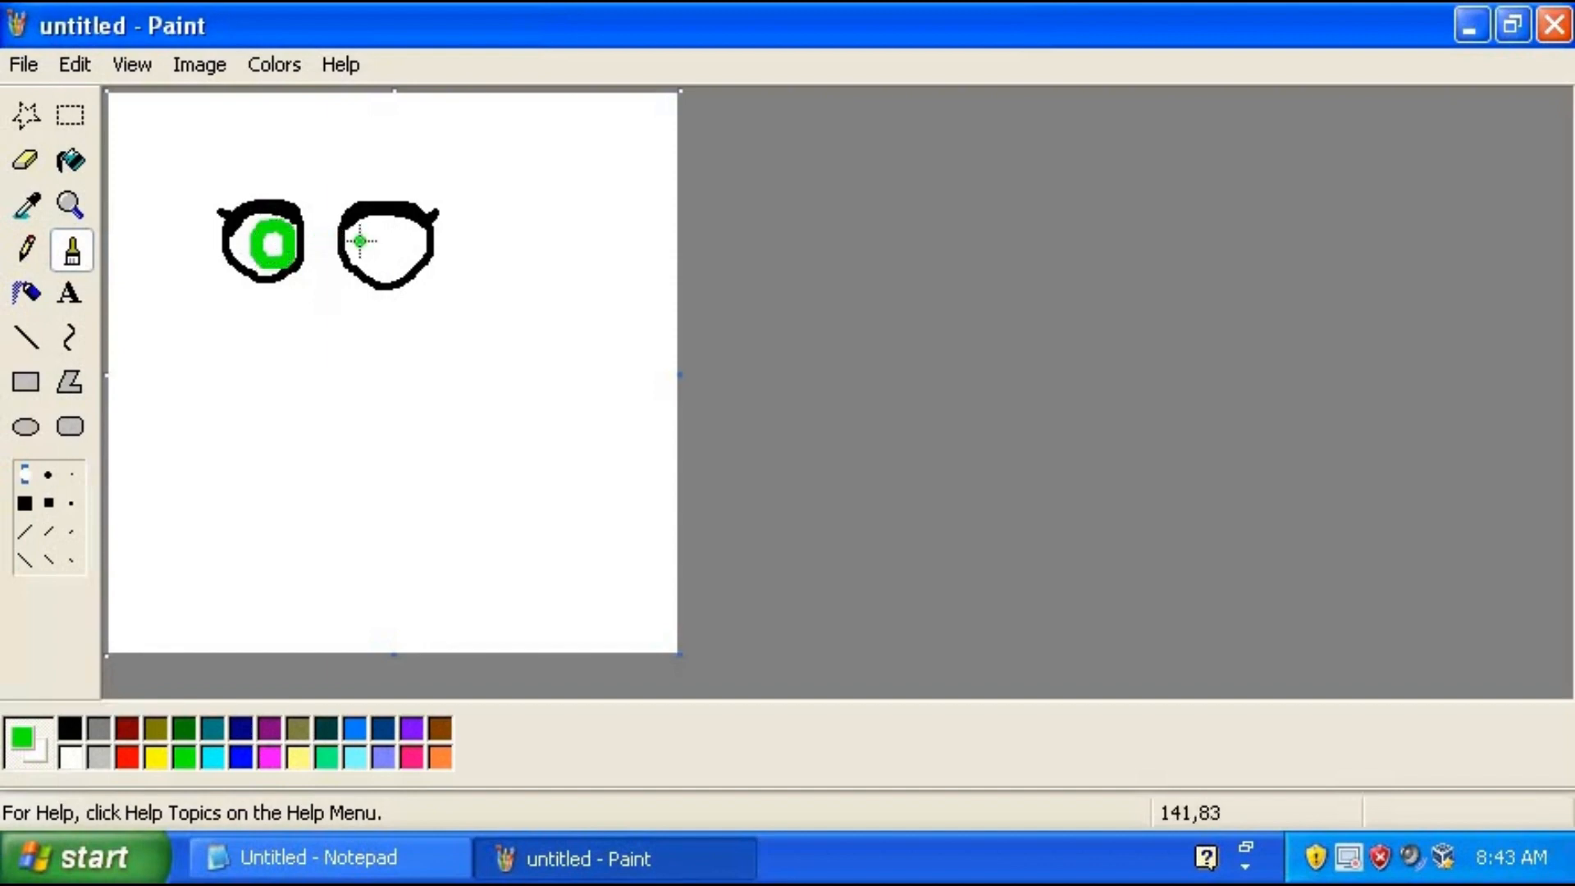
{"action": "mouse_move", "coordinate": [390, 267]}
{"action": "left_mouse_down"}
{"action": "mouse_move", "coordinate": [411, 242]}
{"action": "mouse_move", "coordinate": [385, 217]}
{"action": "mouse_move", "coordinate": [362, 248]}
{"action": "mouse_move", "coordinate": [382, 263]}
{"action": "mouse_move", "coordinate": [377, 231]}
{"action": "left_mouse_up"}
{"action": "key", "text": "ctrl+z"}
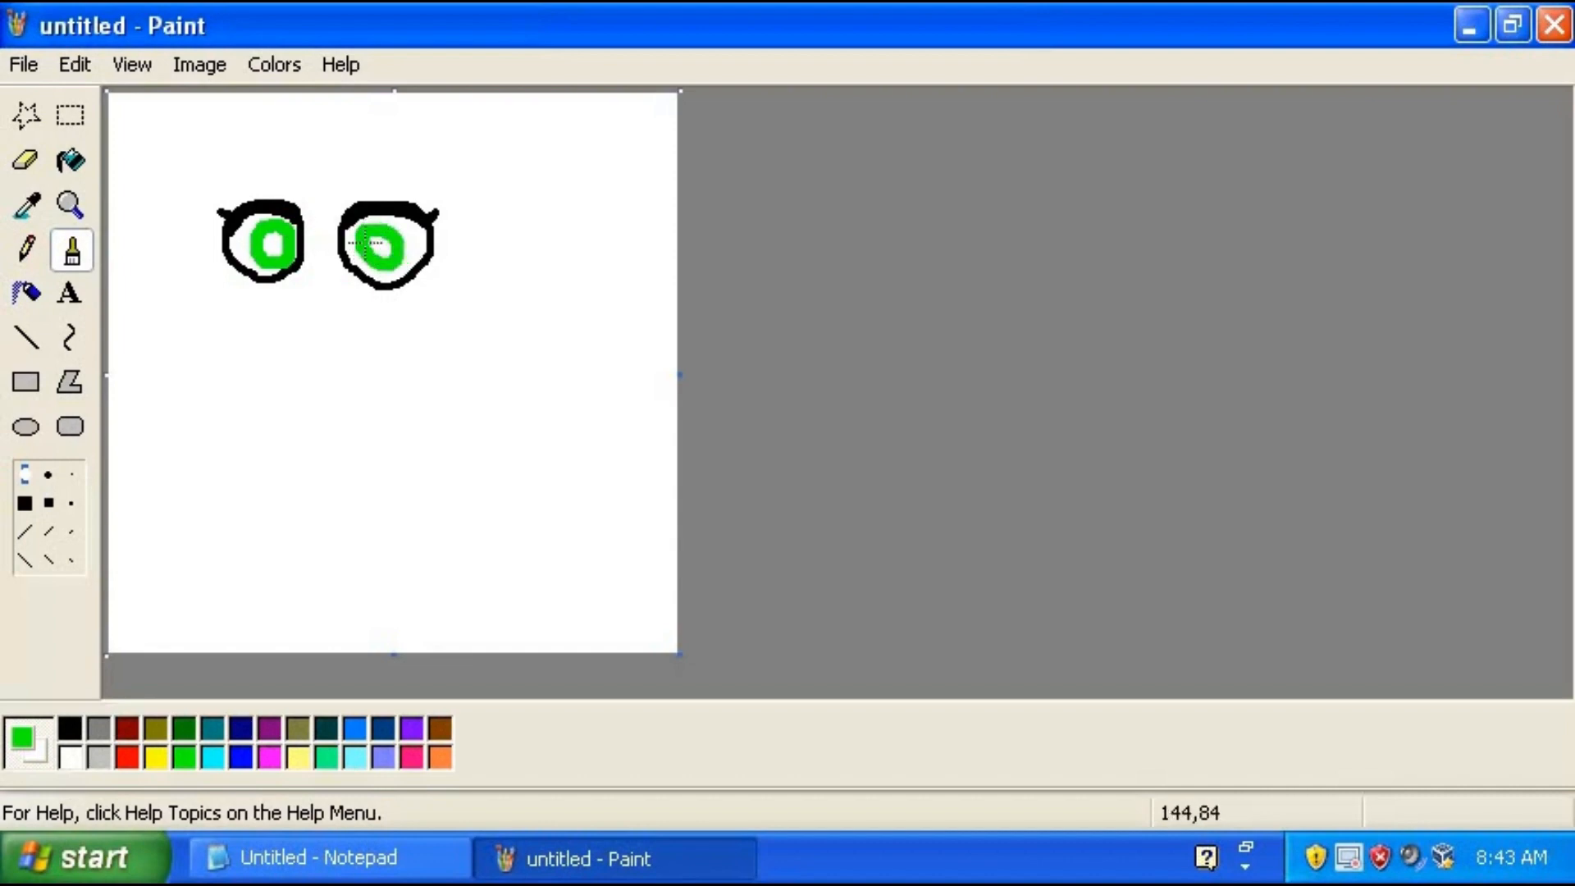
{"action": "key", "text": "ctrl+z"}
{"action": "mouse_move", "coordinate": [361, 240]}
{"action": "left_mouse_down"}
{"action": "mouse_move", "coordinate": [376, 264]}
{"action": "mouse_move", "coordinate": [385, 236]}
{"action": "mouse_move", "coordinate": [362, 238]}
{"action": "mouse_move", "coordinate": [379, 256]}
{"action": "mouse_move", "coordinate": [387, 224]}
{"action": "mouse_move", "coordinate": [364, 228]}
{"action": "left_mouse_up"}
{"action": "key", "text": "ctrl+z"}
Fill both pupils with black and dab small white highlights on the green irises with the medium round brush
{"action": "left_click", "coordinate": [70, 161]}
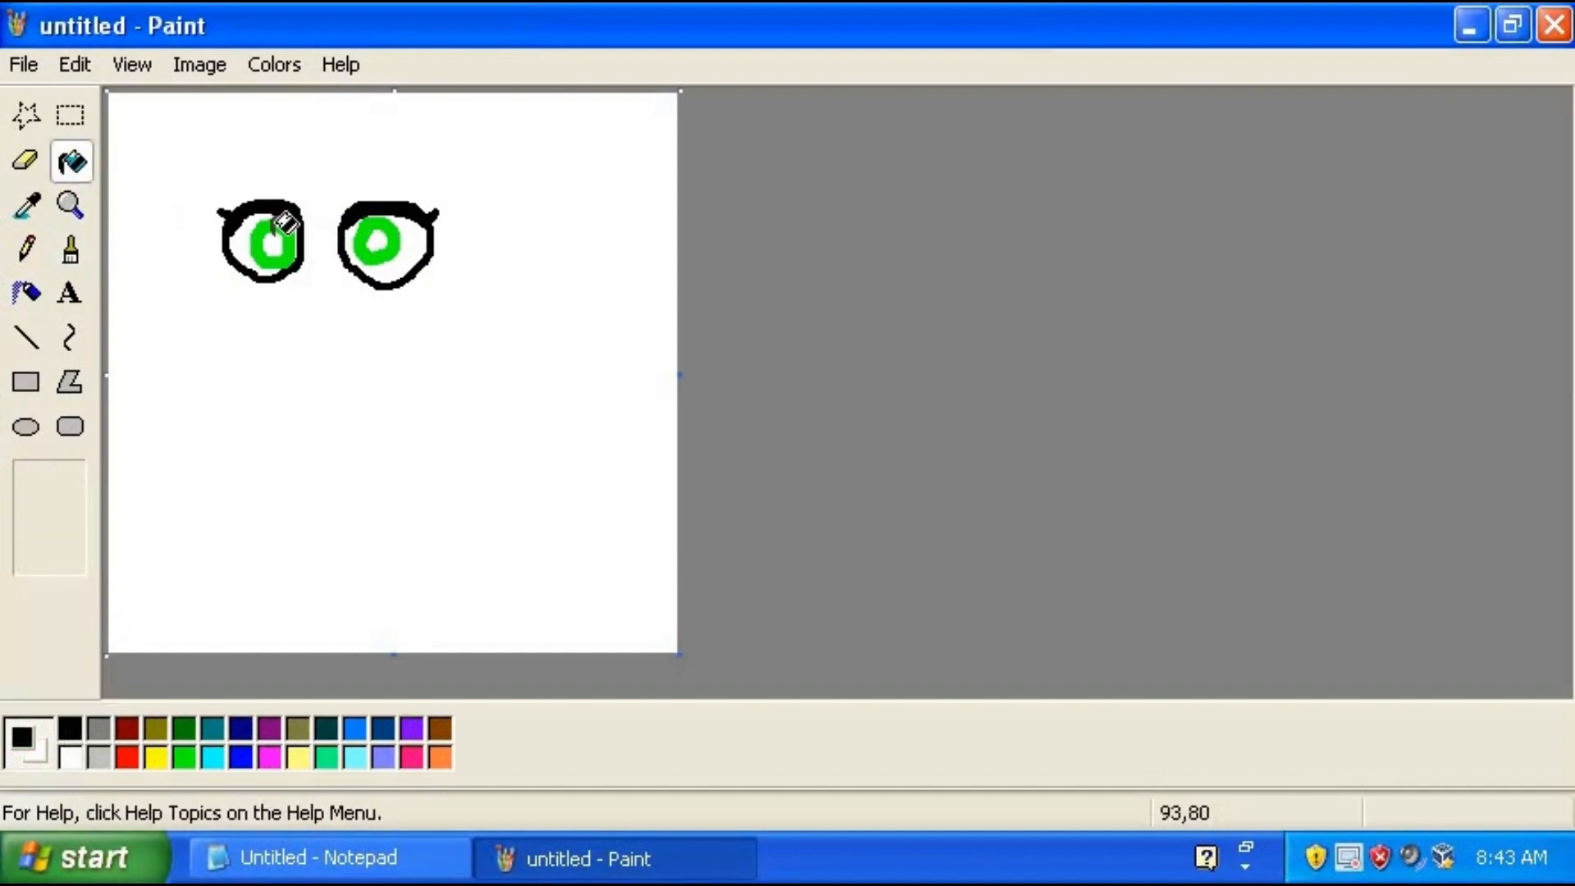
{"action": "left_click", "coordinate": [277, 241]}
{"action": "left_click", "coordinate": [379, 238]}
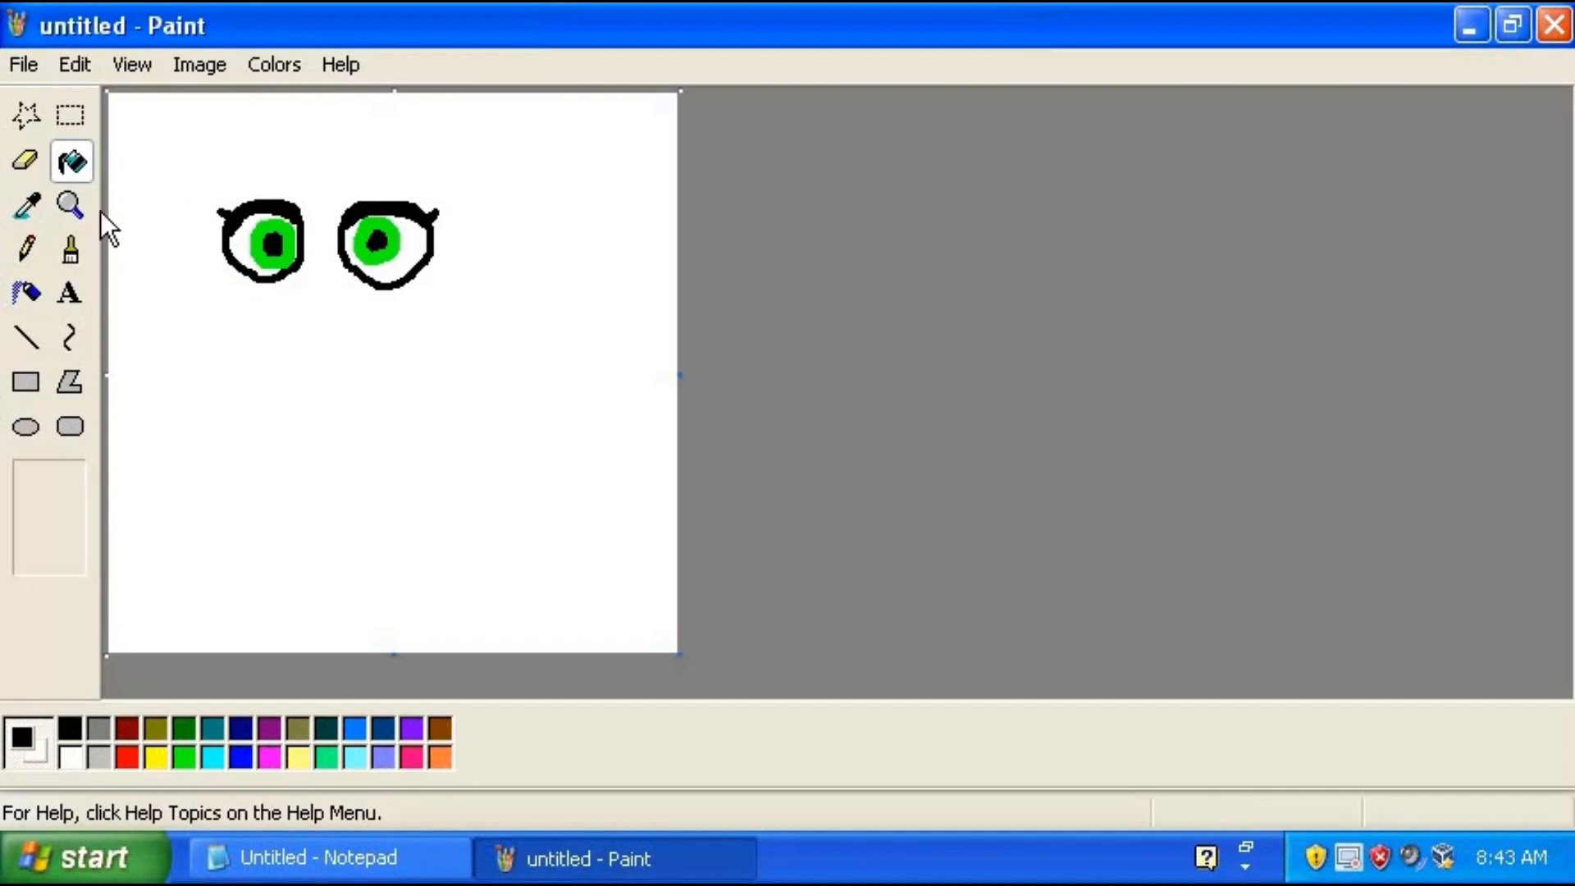
{"action": "left_click", "coordinate": [73, 249]}
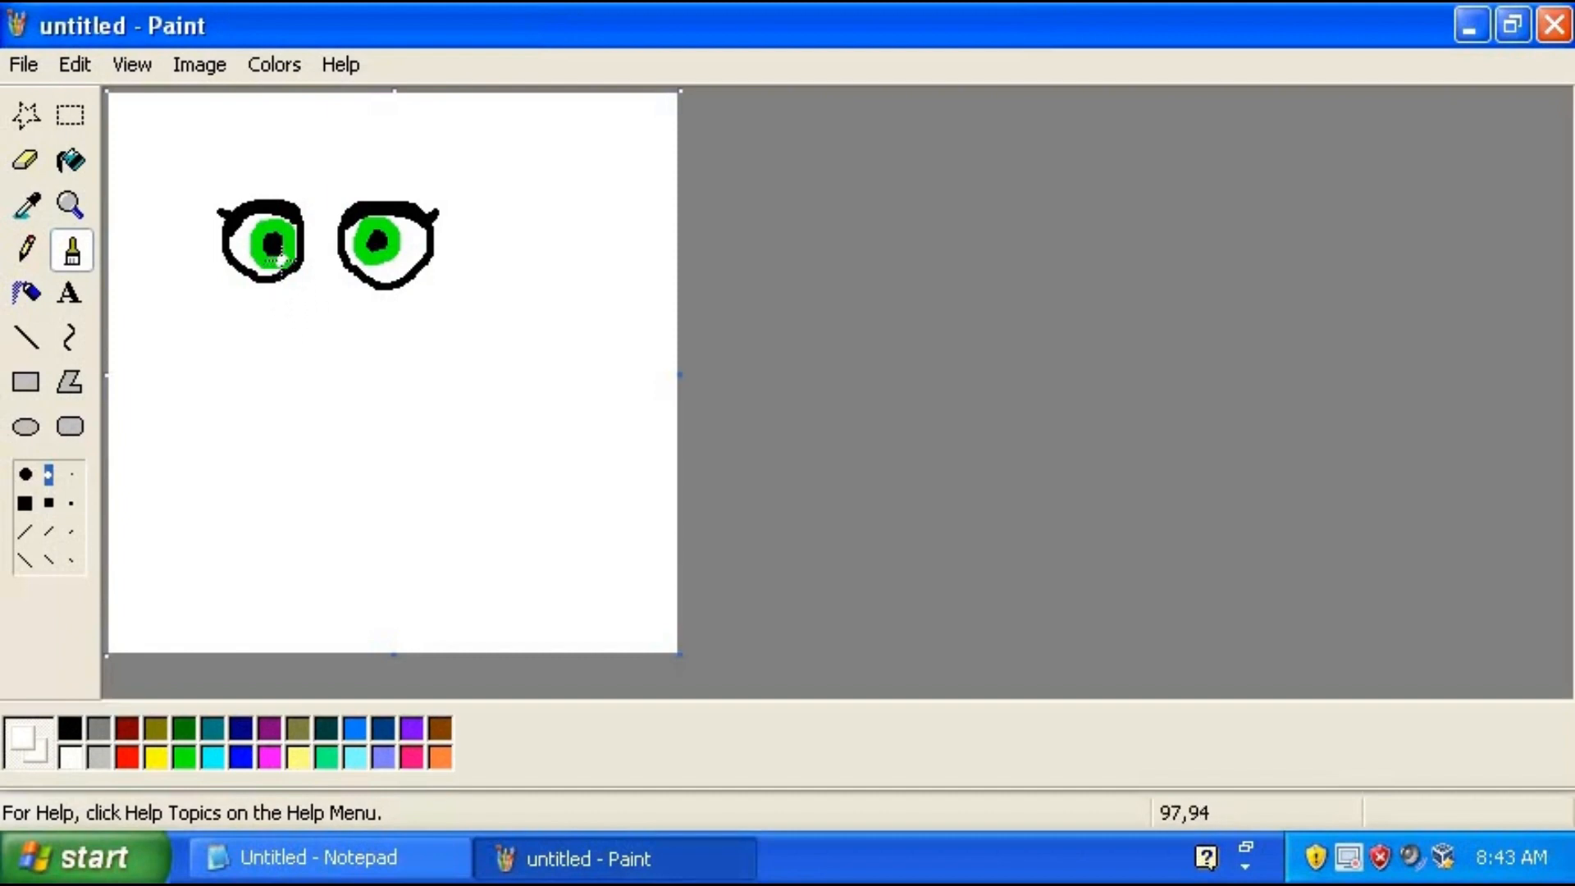
{"action": "left_click", "coordinate": [280, 260]}
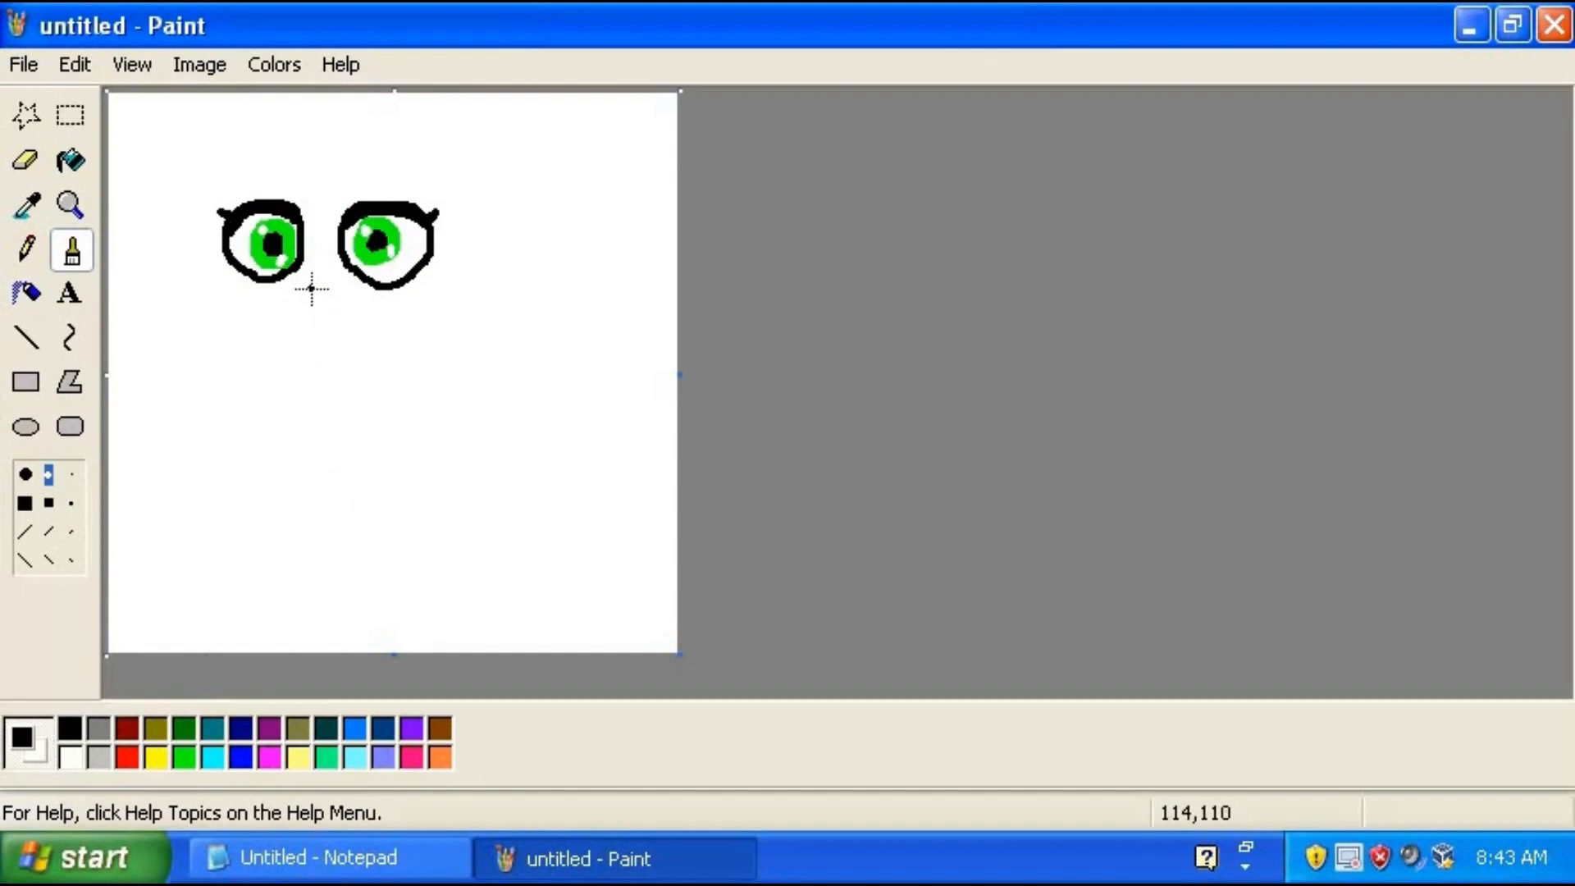
Draw a small curved black nose between the eyes and a smiling mouth below it, outlined and filled in dark red
{"action": "left_click_drag", "start_coordinate": [306, 286], "coordinate": [336, 287]}
{"action": "left_click", "coordinate": [134, 725]}
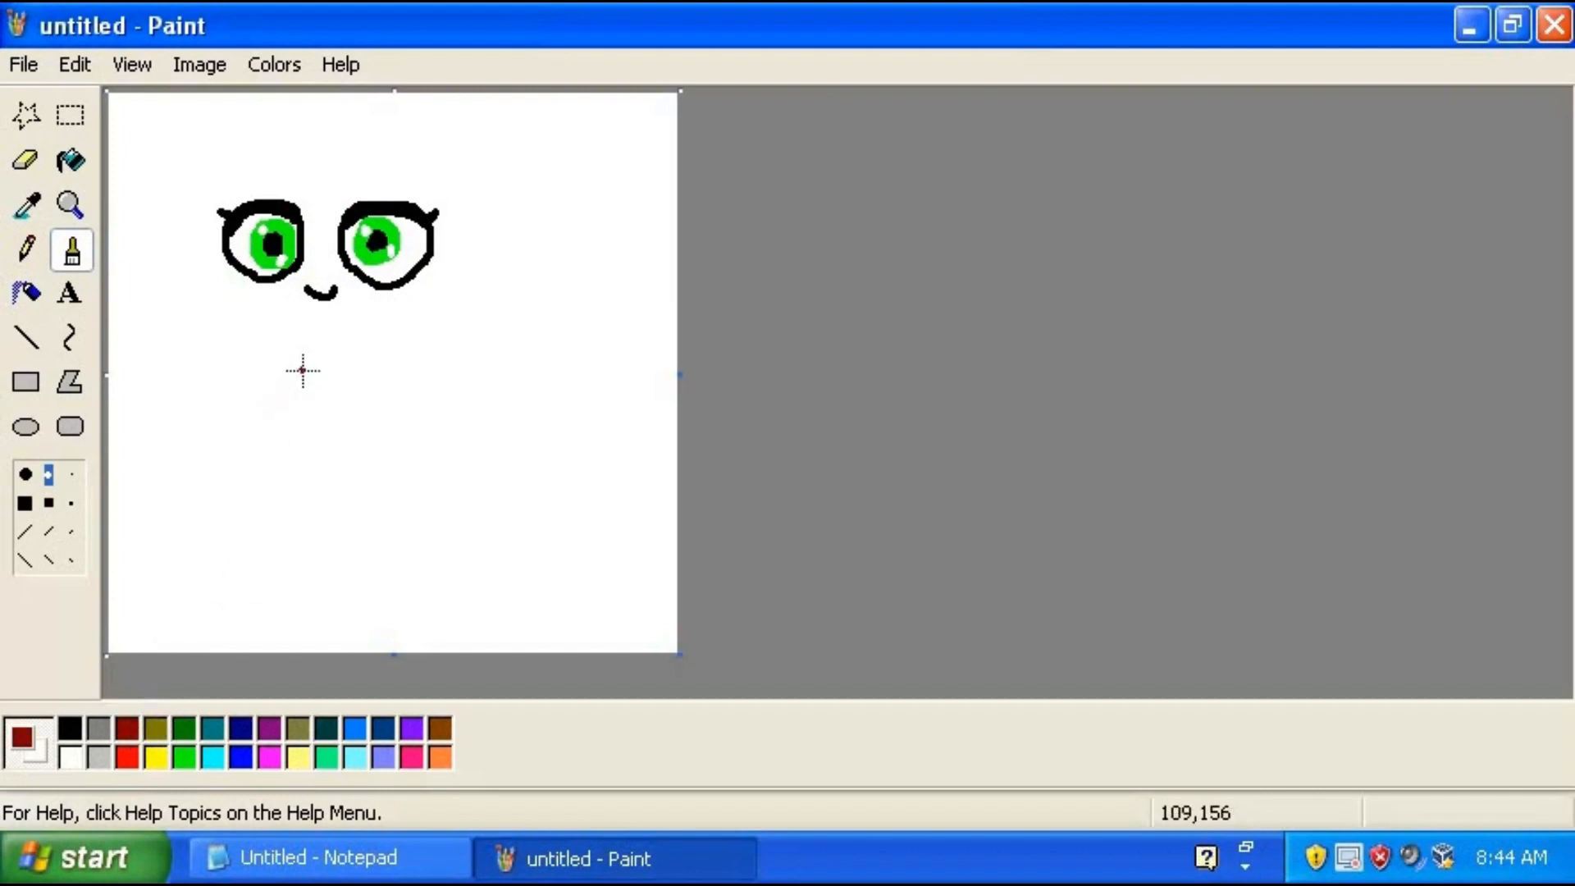
{"action": "mouse_move", "coordinate": [292, 324]}
{"action": "left_mouse_down"}
{"action": "mouse_move", "coordinate": [357, 321]}
{"action": "mouse_move", "coordinate": [328, 366]}
{"action": "mouse_move", "coordinate": [291, 324]}
{"action": "left_mouse_up"}
{"action": "left_click", "coordinate": [70, 160]}
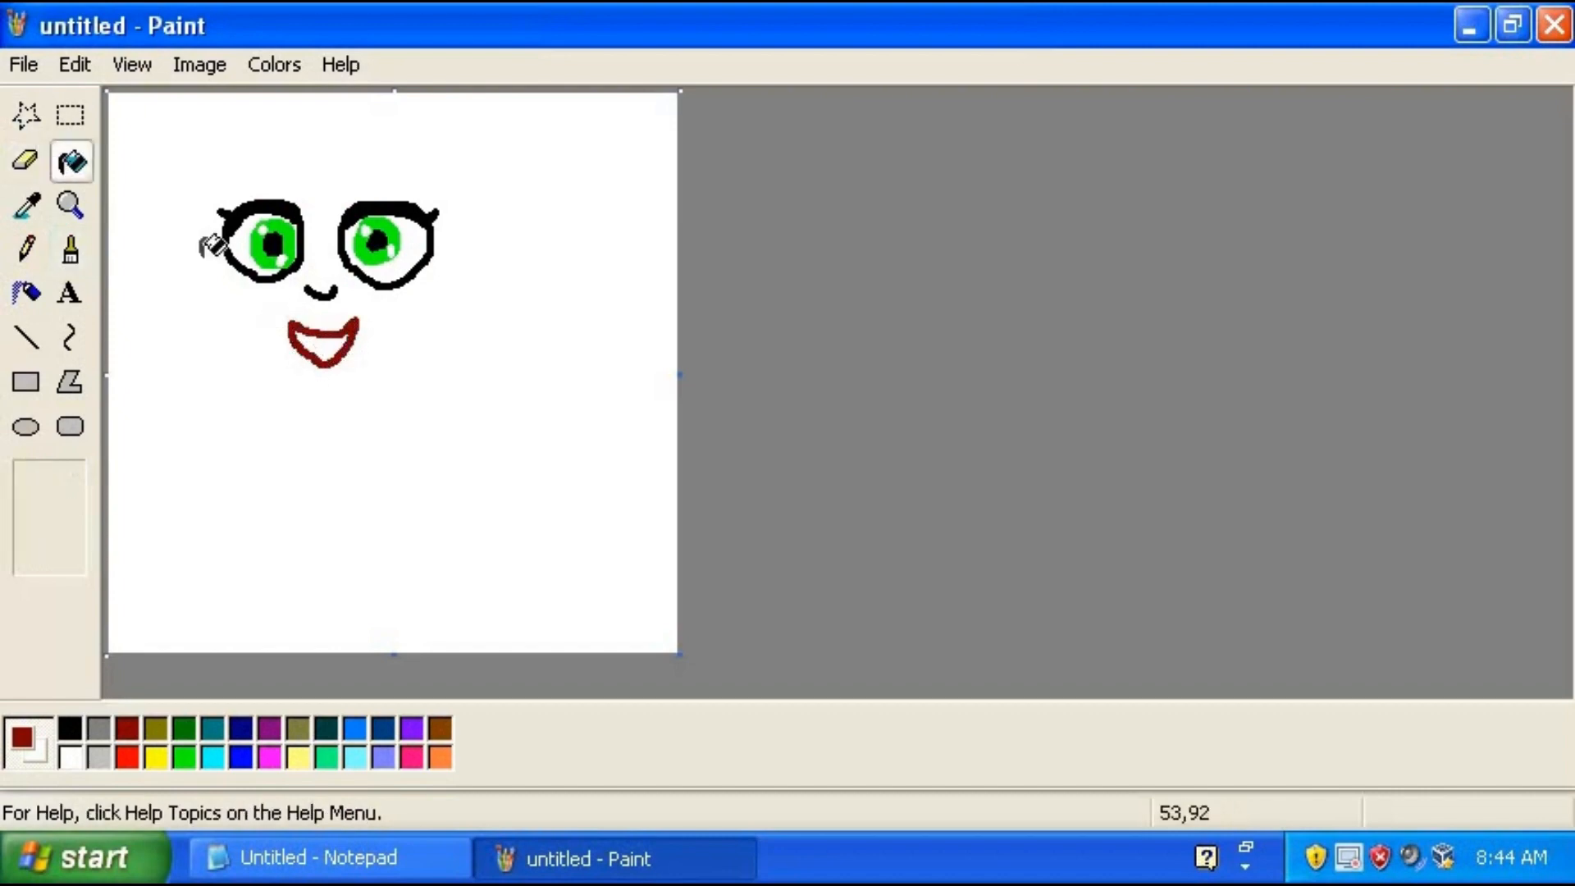
{"action": "left_click", "coordinate": [323, 344]}
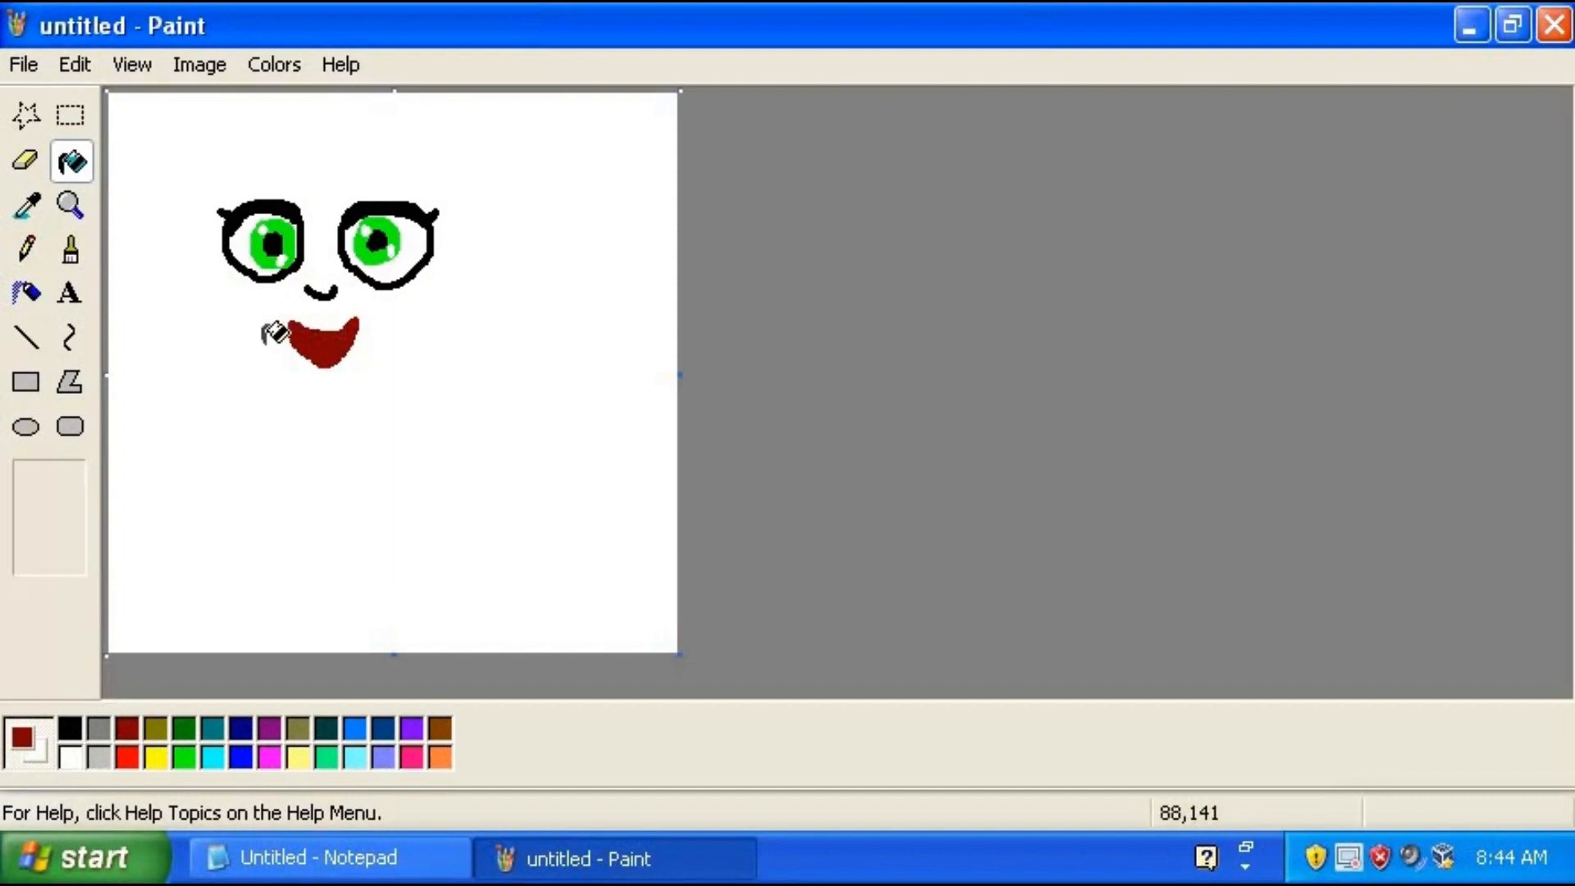
Draw the left side of the face outline in black from the chin up, continuing into a jagged fringe above the eyes
{"action": "left_click", "coordinate": [74, 254]}
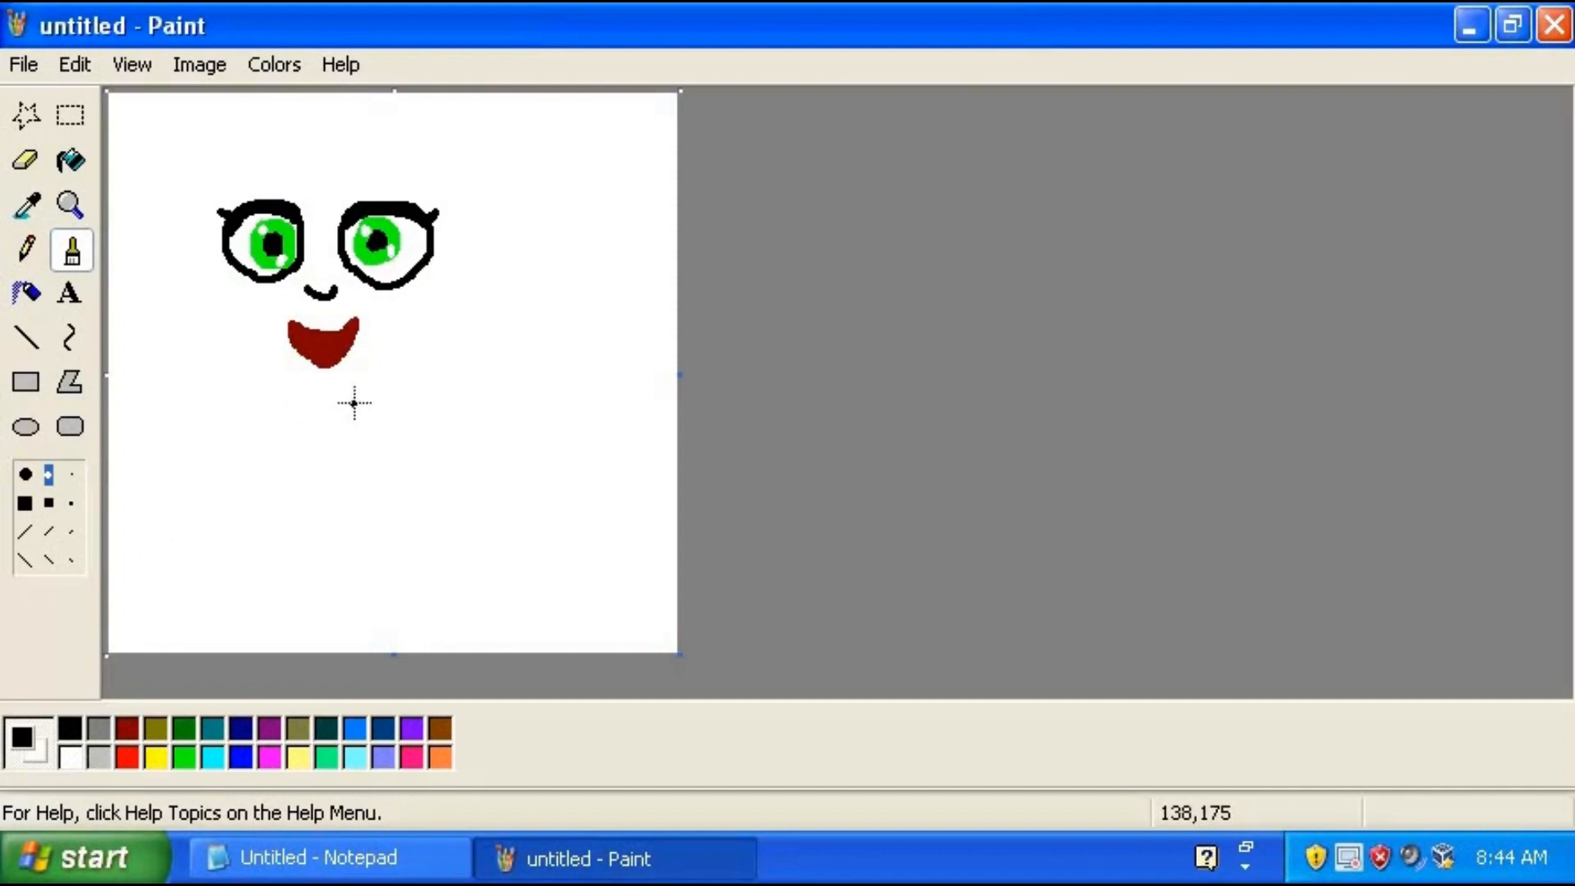
{"action": "mouse_move", "coordinate": [331, 388]}
{"action": "left_mouse_down"}
{"action": "mouse_move", "coordinate": [265, 383]}
{"action": "mouse_move", "coordinate": [196, 341]}
{"action": "mouse_move", "coordinate": [192, 253]}
{"action": "mouse_move", "coordinate": [213, 169]}
{"action": "mouse_move", "coordinate": [282, 188]}
{"action": "mouse_move", "coordinate": [300, 182]}
{"action": "mouse_move", "coordinate": [295, 148]}
{"action": "mouse_move", "coordinate": [376, 187]}
{"action": "mouse_move", "coordinate": [367, 160]}
{"action": "mouse_move", "coordinate": [457, 209]}
{"action": "mouse_move", "coordinate": [423, 142]}
{"action": "left_mouse_up"}
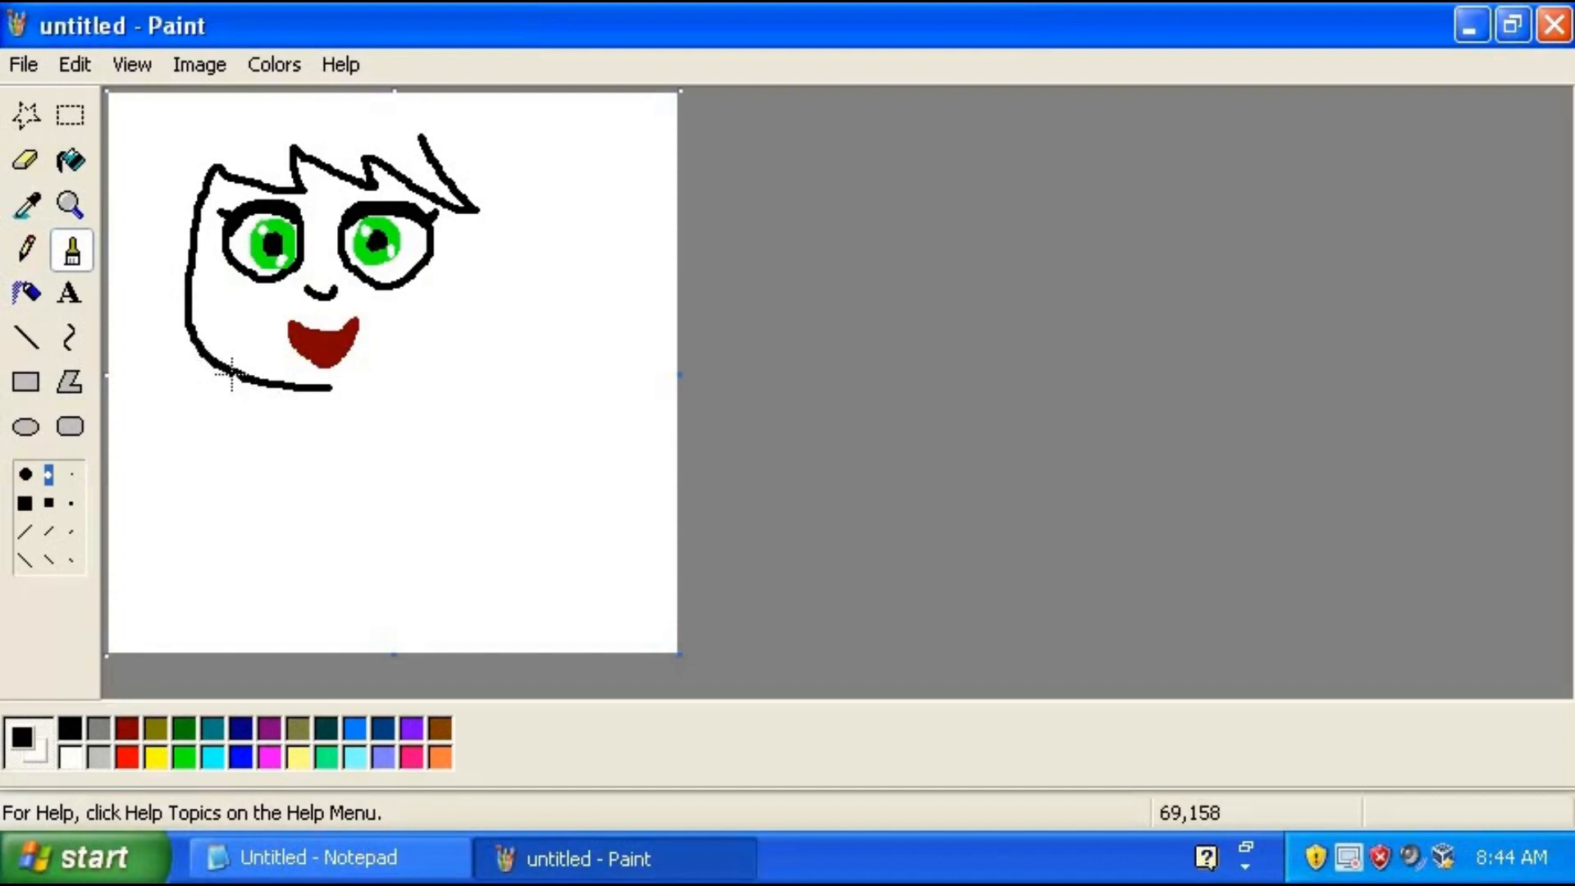
Try a black outer hair outline from the left jaw up to the crown and undo it
{"action": "mouse_move", "coordinate": [232, 373]}
{"action": "left_mouse_down"}
{"action": "mouse_move", "coordinate": [258, 412]}
{"action": "mouse_move", "coordinate": [193, 374]}
{"action": "mouse_move", "coordinate": [194, 400]}
{"action": "mouse_move", "coordinate": [152, 343]}
{"action": "mouse_move", "coordinate": [152, 314]}
{"action": "mouse_move", "coordinate": [186, 157]}
{"action": "mouse_move", "coordinate": [204, 120]}
{"action": "mouse_move", "coordinate": [252, 92]}
{"action": "left_mouse_up"}
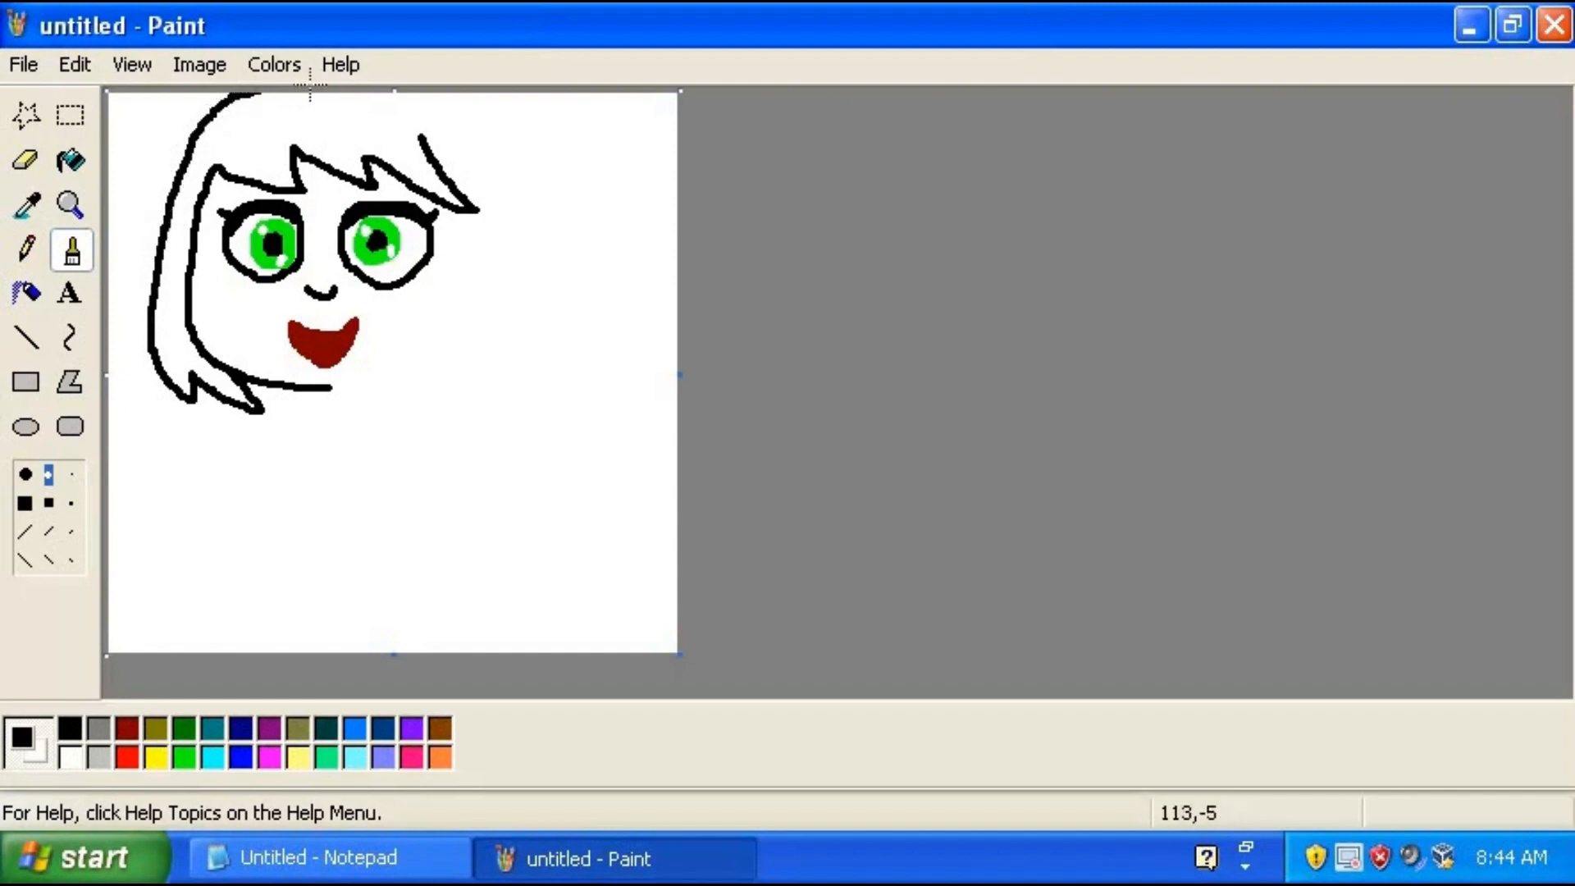
{"action": "left_click_drag", "start_coordinate": [263, 96], "coordinate": [318, 91]}
{"action": "key", "text": "ctrl+z"}
{"action": "key", "text": "ctrl+z"}
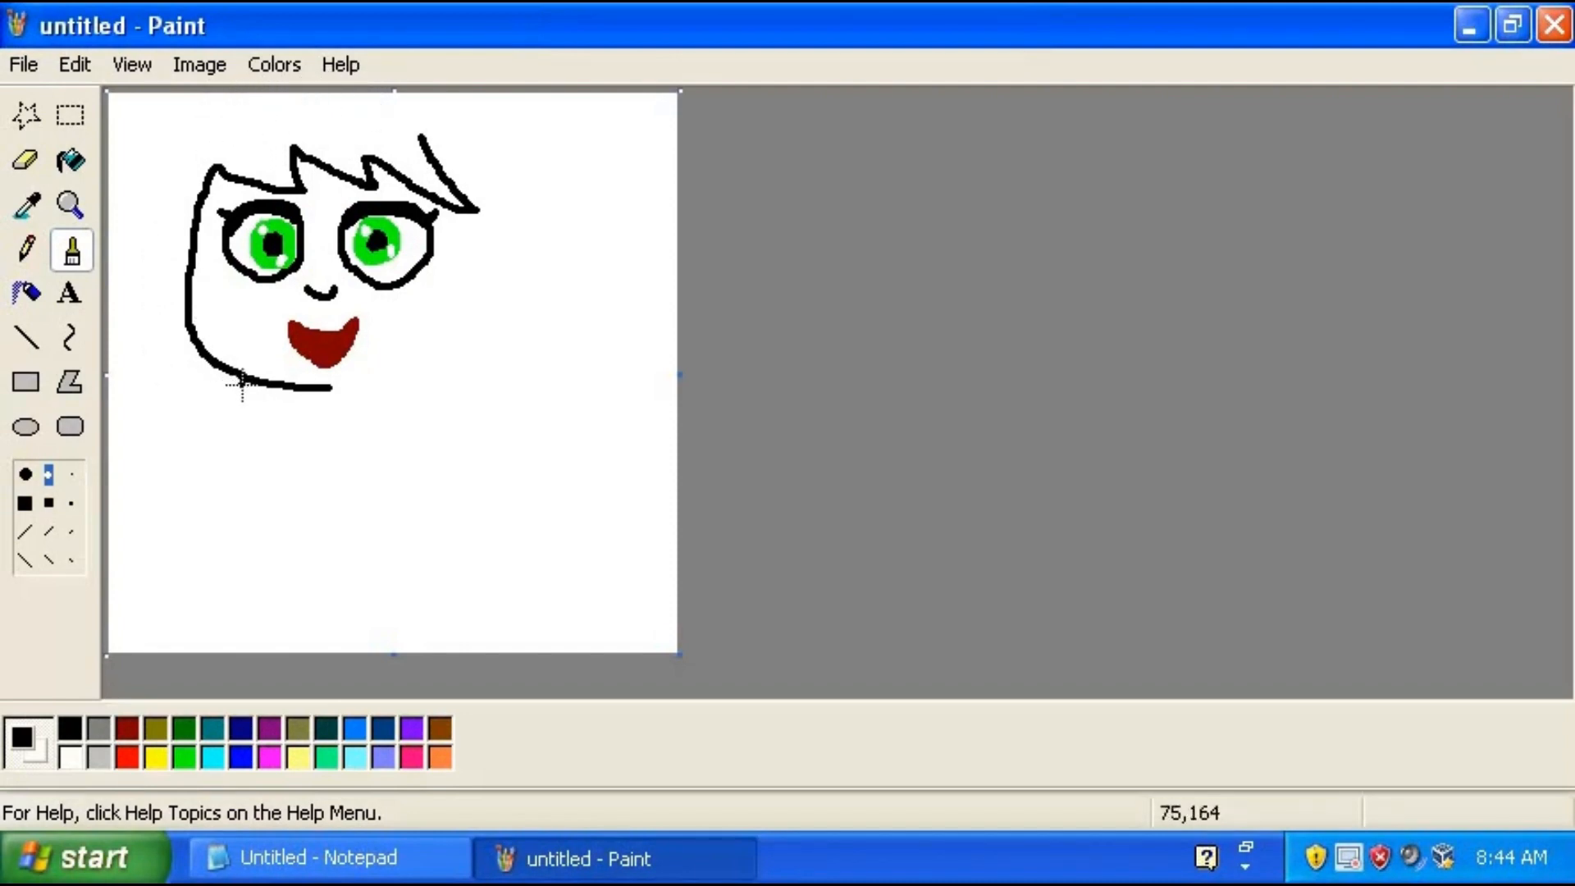
Draw the outer hair outline from the left jaw over the crown to the right side, and connect the fringe points to it
{"action": "mouse_move", "coordinate": [238, 373]}
{"action": "left_mouse_down"}
{"action": "mouse_move", "coordinate": [253, 405]}
{"action": "mouse_move", "coordinate": [214, 398]}
{"action": "mouse_move", "coordinate": [245, 420]}
{"action": "mouse_move", "coordinate": [192, 398]}
{"action": "mouse_move", "coordinate": [174, 349]}
{"action": "mouse_move", "coordinate": [145, 381]}
{"action": "mouse_move", "coordinate": [173, 181]}
{"action": "mouse_move", "coordinate": [214, 120]}
{"action": "mouse_move", "coordinate": [250, 107]}
{"action": "mouse_move", "coordinate": [452, 107]}
{"action": "mouse_move", "coordinate": [516, 208]}
{"action": "mouse_move", "coordinate": [501, 327]}
{"action": "left_mouse_up"}
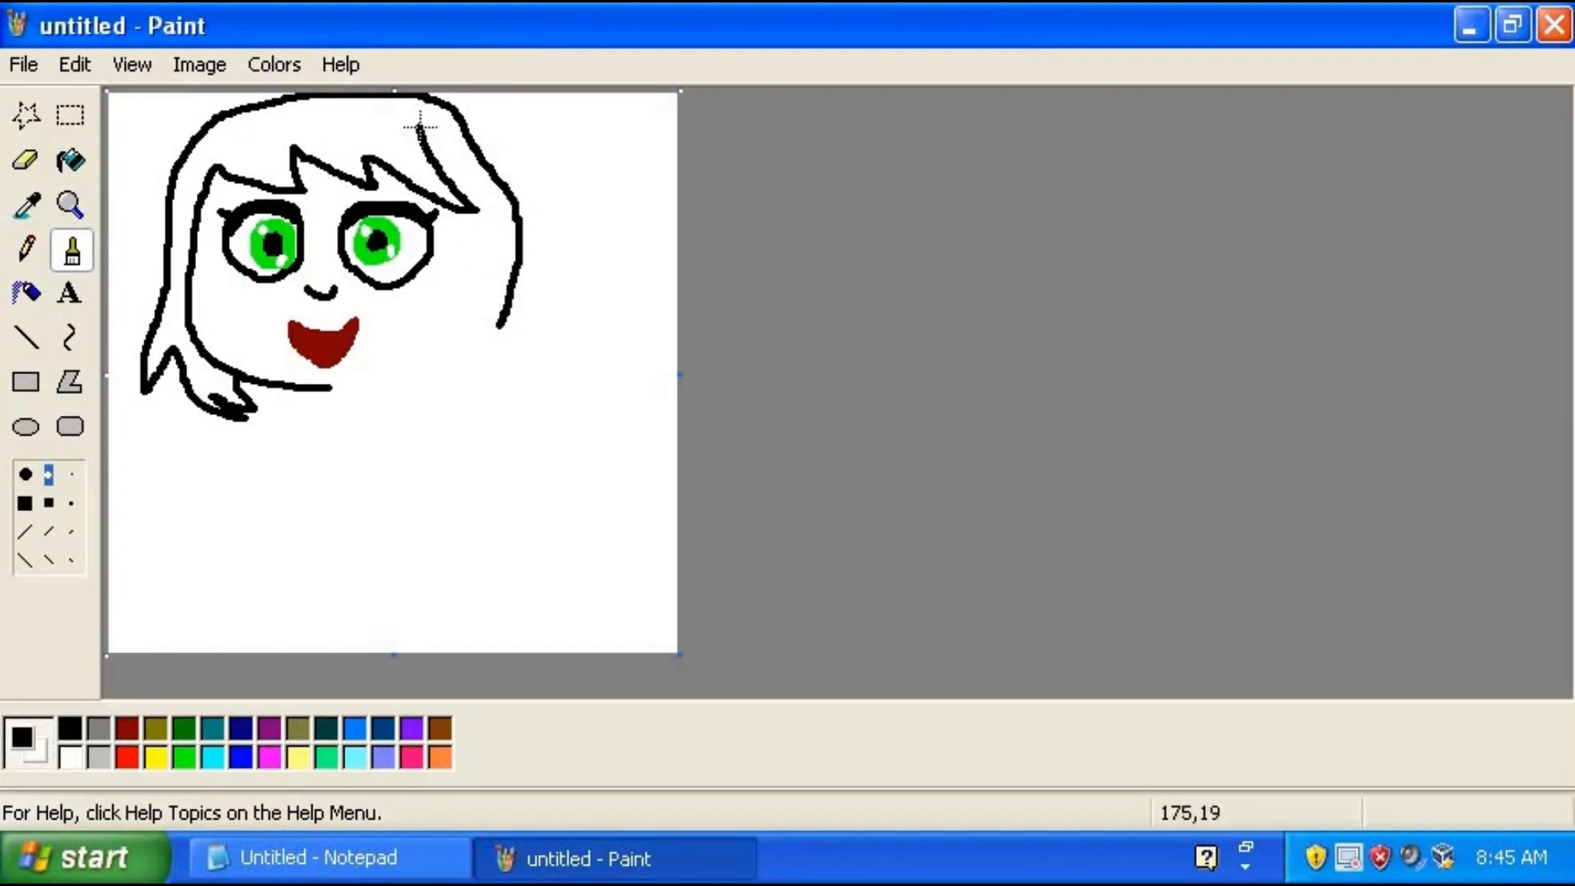
{"action": "left_click_drag", "start_coordinate": [420, 126], "coordinate": [411, 88]}
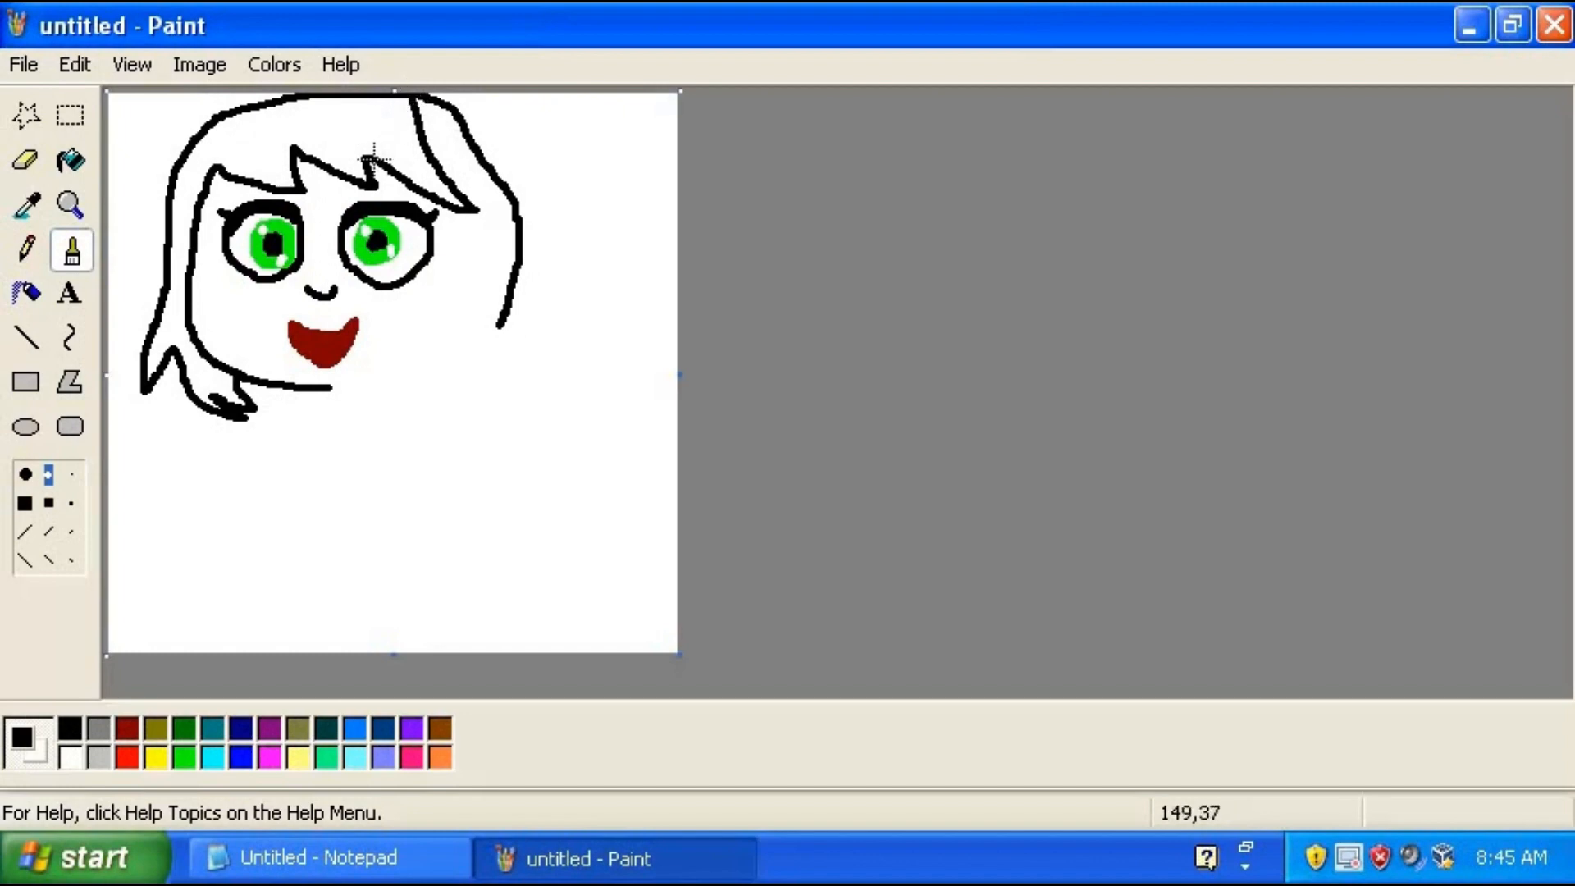
{"action": "left_click_drag", "start_coordinate": [371, 156], "coordinate": [345, 114]}
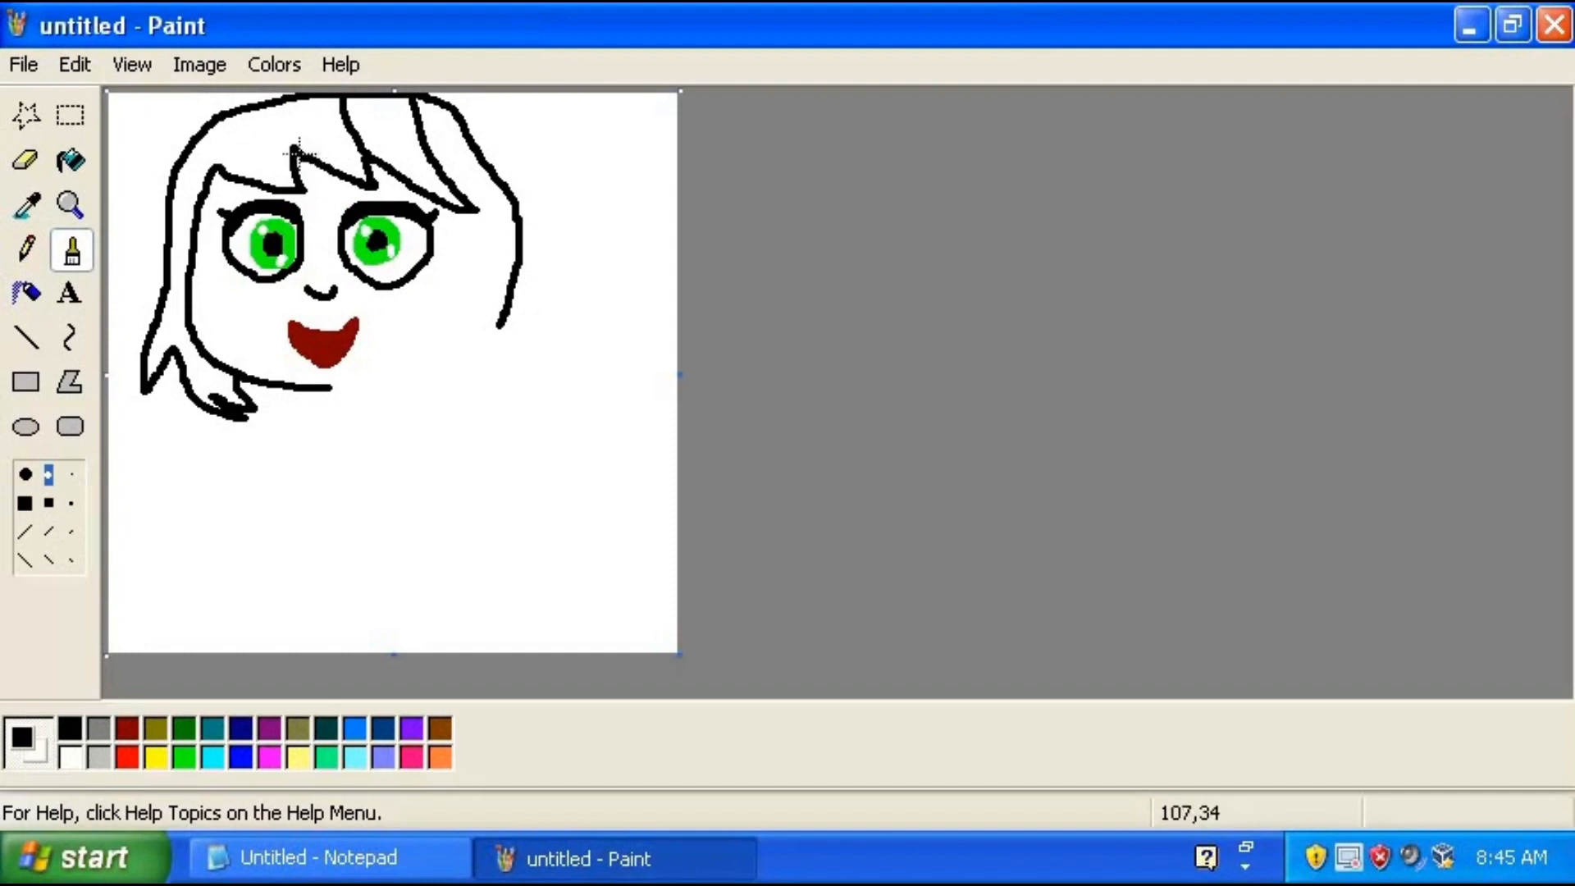
{"action": "left_click_drag", "start_coordinate": [293, 151], "coordinate": [292, 119]}
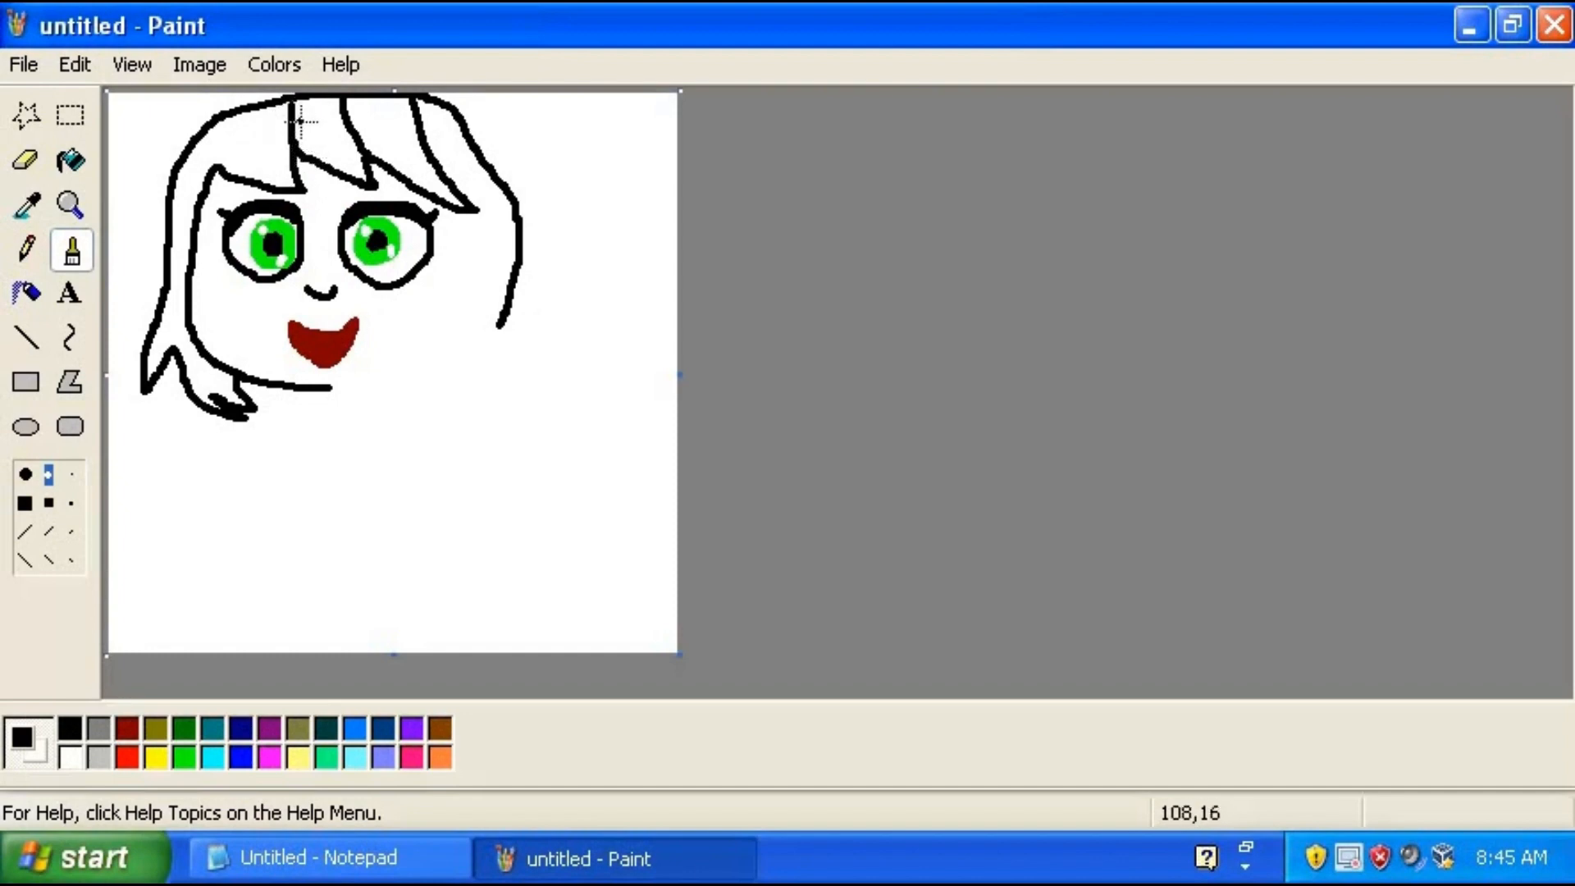
Add black strand lines in the fringe and left-side hair, and draw jagged hair tips beside the right eye
{"action": "left_click_drag", "start_coordinate": [318, 115], "coordinate": [324, 166]}
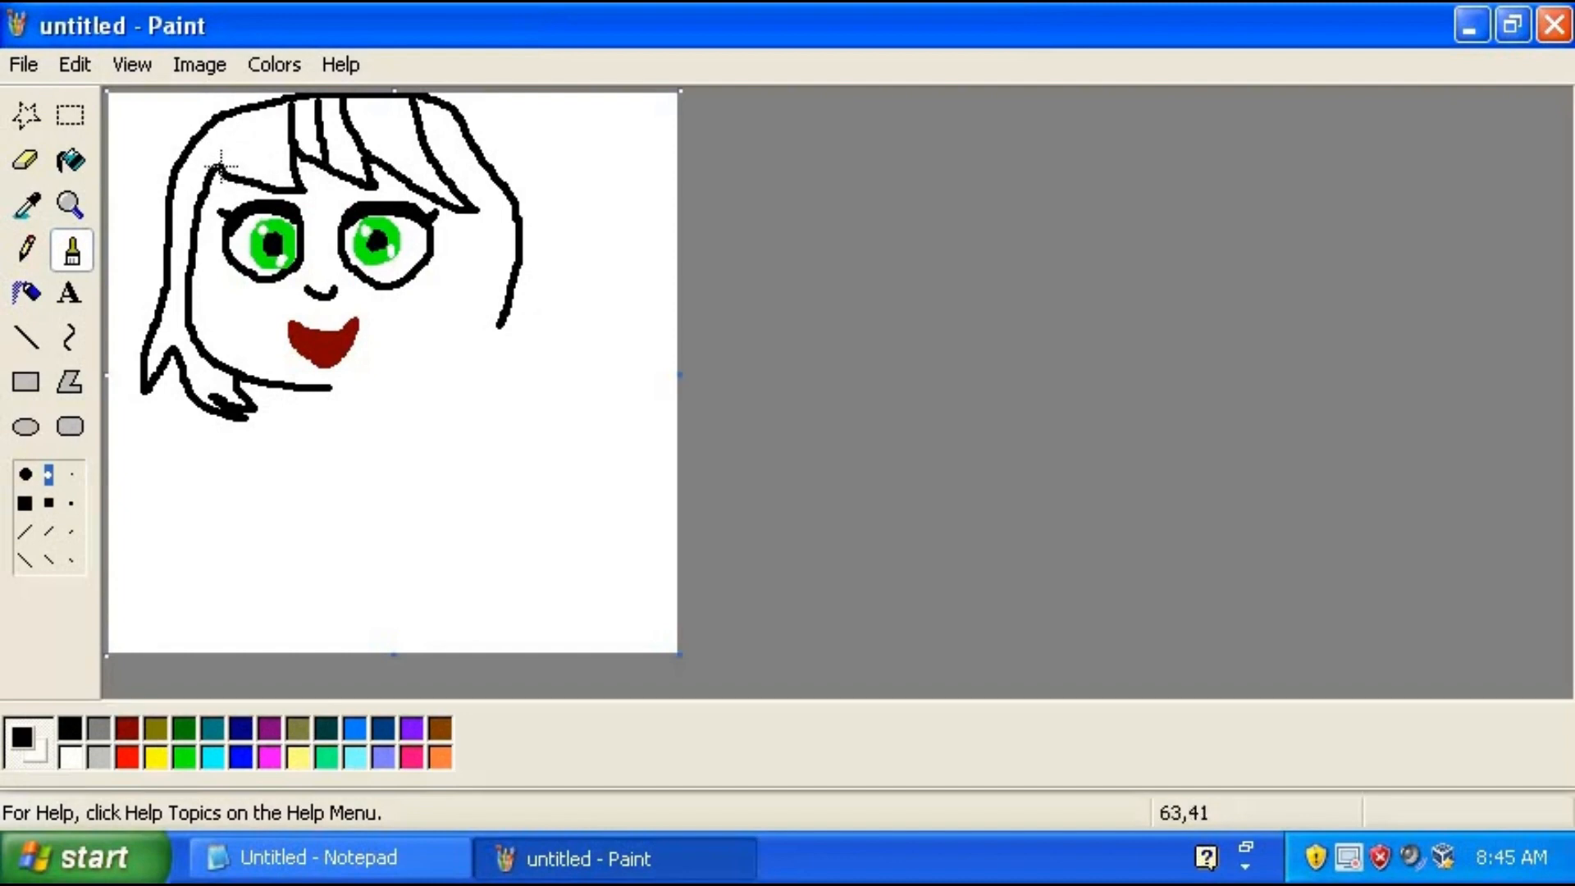
{"action": "left_click_drag", "start_coordinate": [218, 166], "coordinate": [234, 119]}
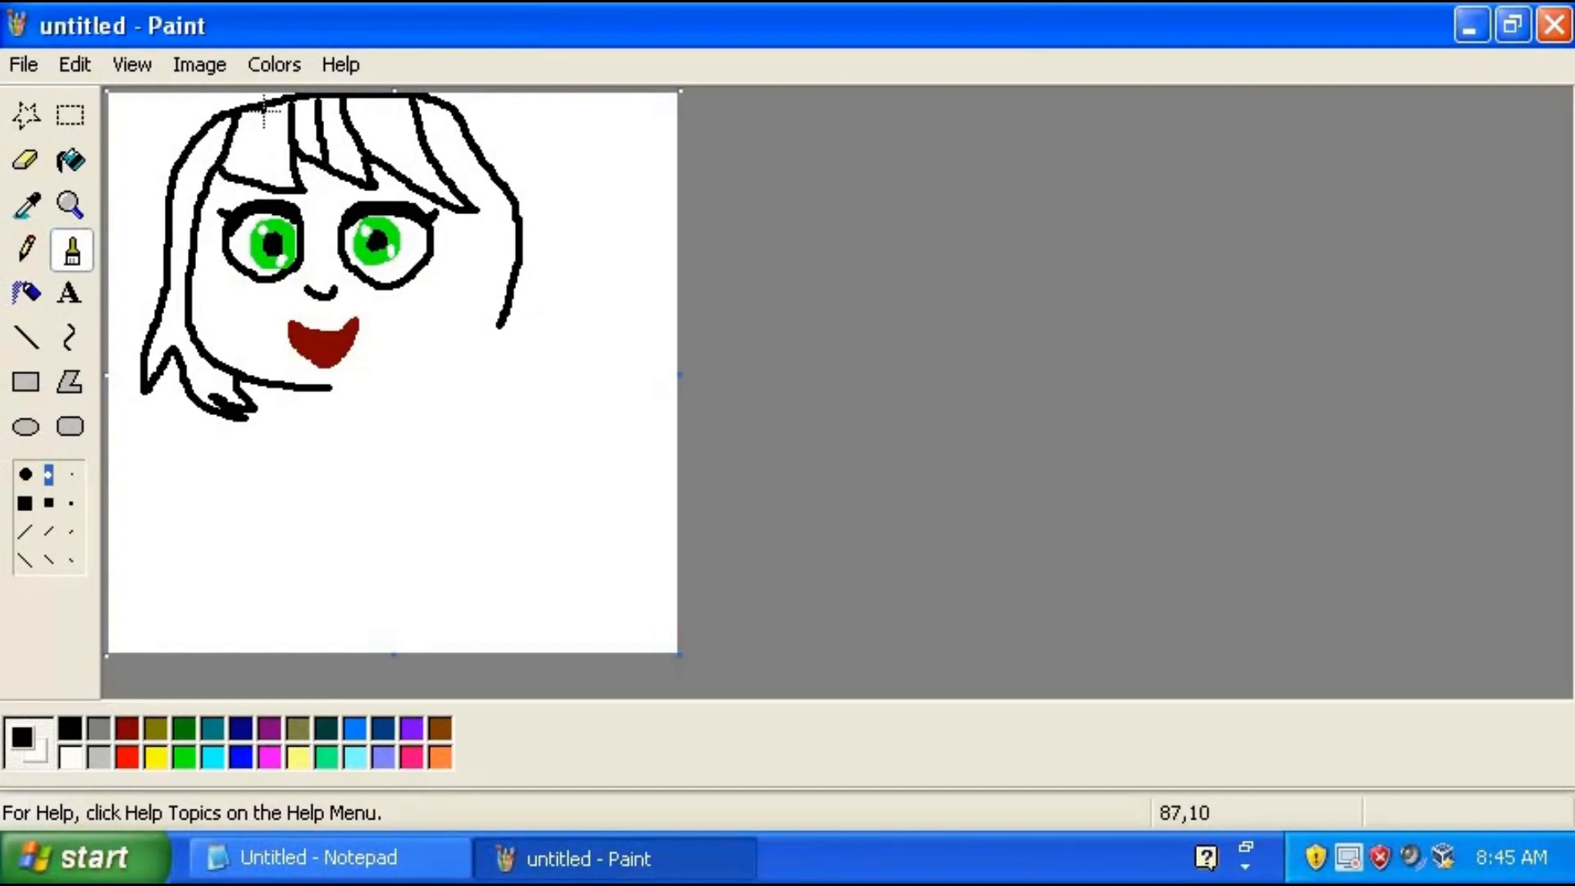
{"action": "mouse_move", "coordinate": [267, 123]}
{"action": "left_mouse_down"}
{"action": "mouse_move", "coordinate": [293, 181]}
{"action": "mouse_move", "coordinate": [242, 131]}
{"action": "left_mouse_up"}
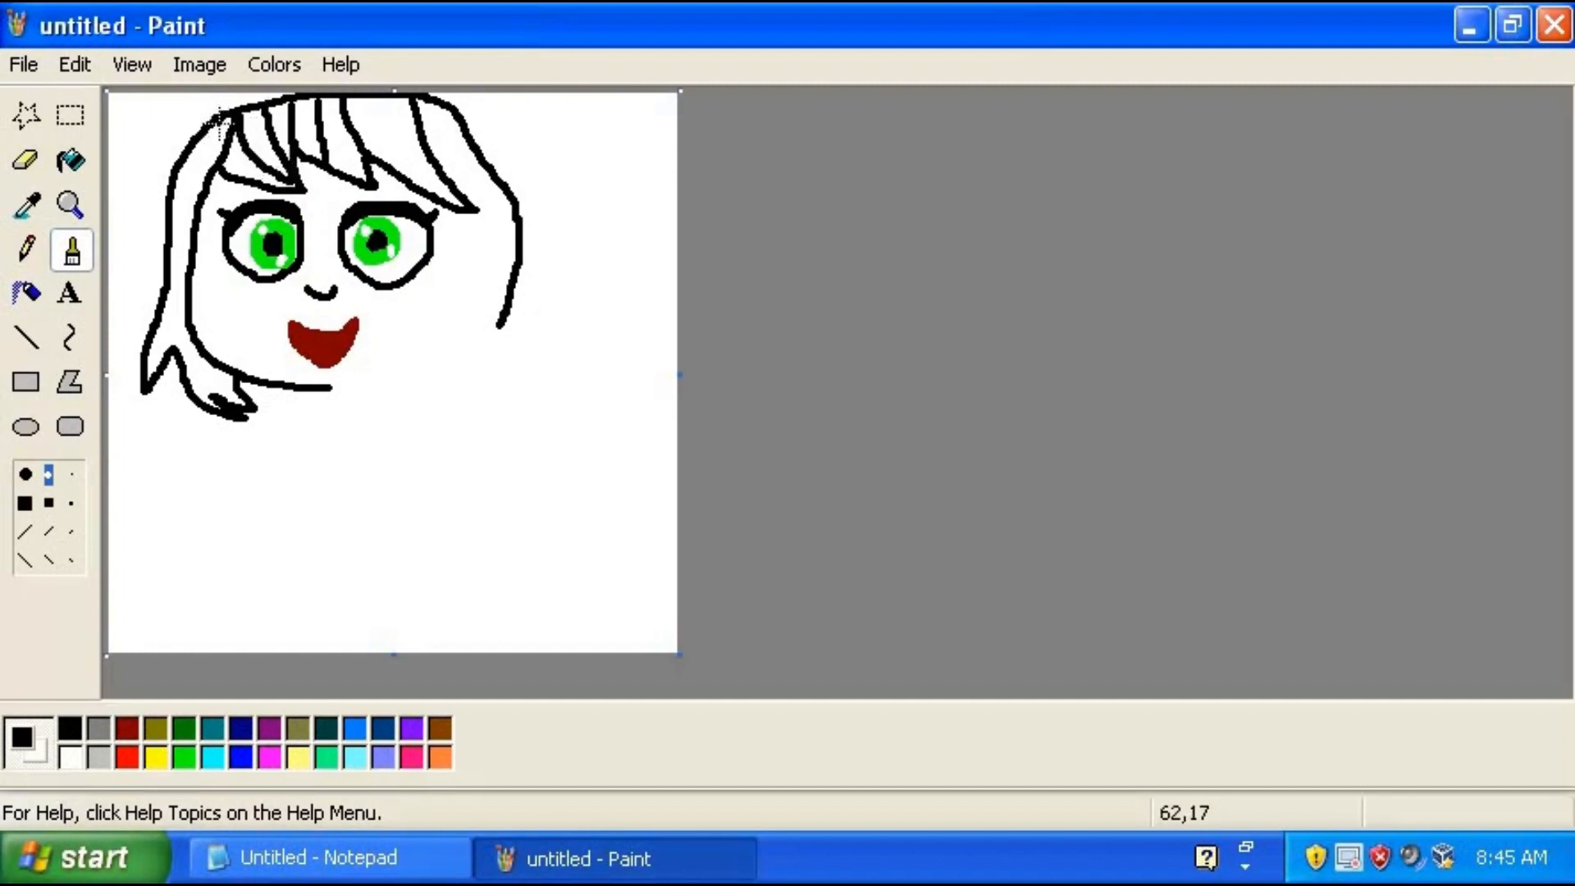
{"action": "mouse_move", "coordinate": [217, 126]}
{"action": "left_mouse_down"}
{"action": "mouse_move", "coordinate": [173, 201]}
{"action": "mouse_move", "coordinate": [191, 252]}
{"action": "mouse_move", "coordinate": [171, 263]}
{"action": "mouse_move", "coordinate": [193, 312]}
{"action": "mouse_move", "coordinate": [187, 354]}
{"action": "mouse_move", "coordinate": [210, 381]}
{"action": "mouse_move", "coordinate": [205, 351]}
{"action": "mouse_move", "coordinate": [221, 399]}
{"action": "mouse_move", "coordinate": [189, 314]}
{"action": "left_mouse_up"}
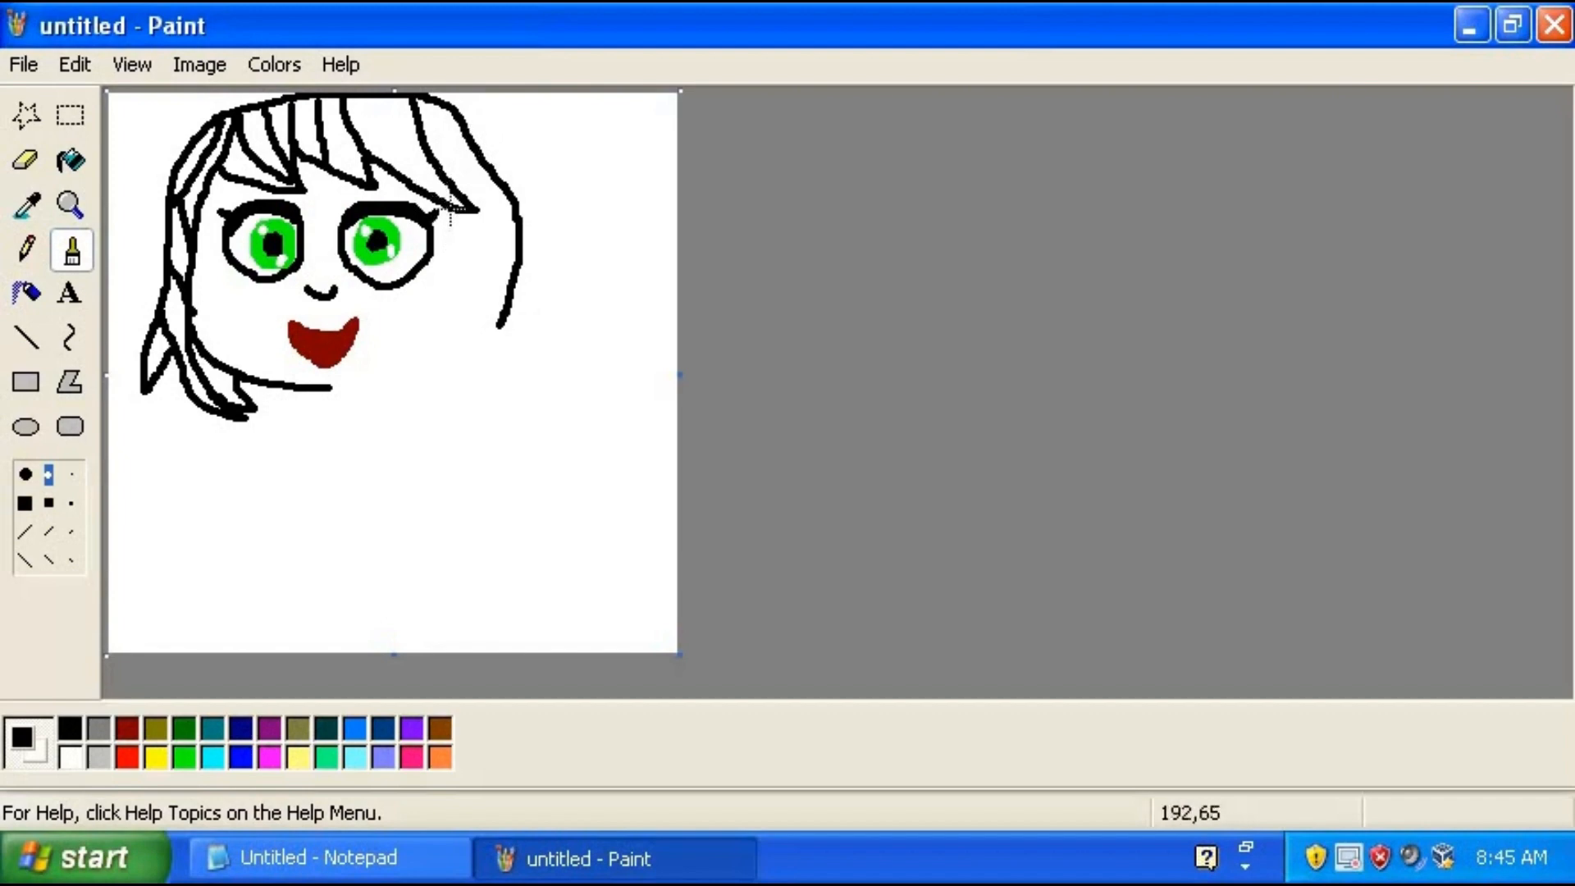
{"action": "mouse_move", "coordinate": [446, 207]}
{"action": "left_mouse_down"}
{"action": "mouse_move", "coordinate": [470, 206]}
{"action": "mouse_move", "coordinate": [470, 262]}
{"action": "mouse_move", "coordinate": [443, 312]}
{"action": "mouse_move", "coordinate": [484, 268]}
{"action": "mouse_move", "coordinate": [467, 338]}
{"action": "mouse_move", "coordinate": [489, 286]}
{"action": "mouse_move", "coordinate": [497, 325]}
{"action": "mouse_move", "coordinate": [486, 262]}
{"action": "mouse_move", "coordinate": [482, 274]}
{"action": "mouse_move", "coordinate": [492, 224]}
{"action": "mouse_move", "coordinate": [495, 305]}
{"action": "left_mouse_up"}
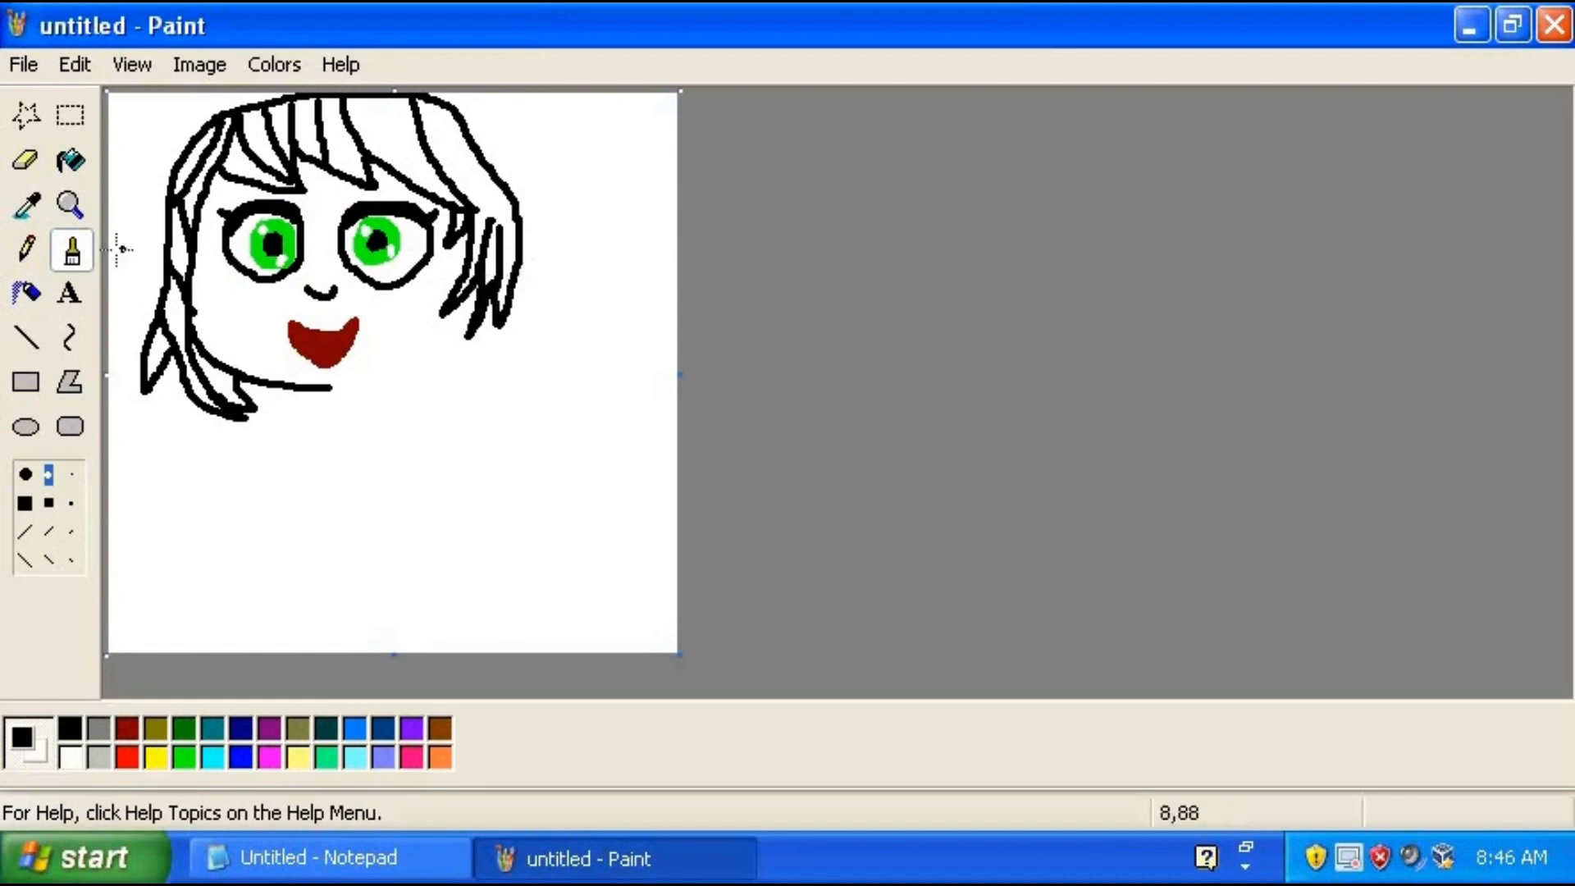
Complete the face outline from the chin up to the right-side hair in black, and fill the face with pale yellow
{"action": "left_click", "coordinate": [30, 171]}
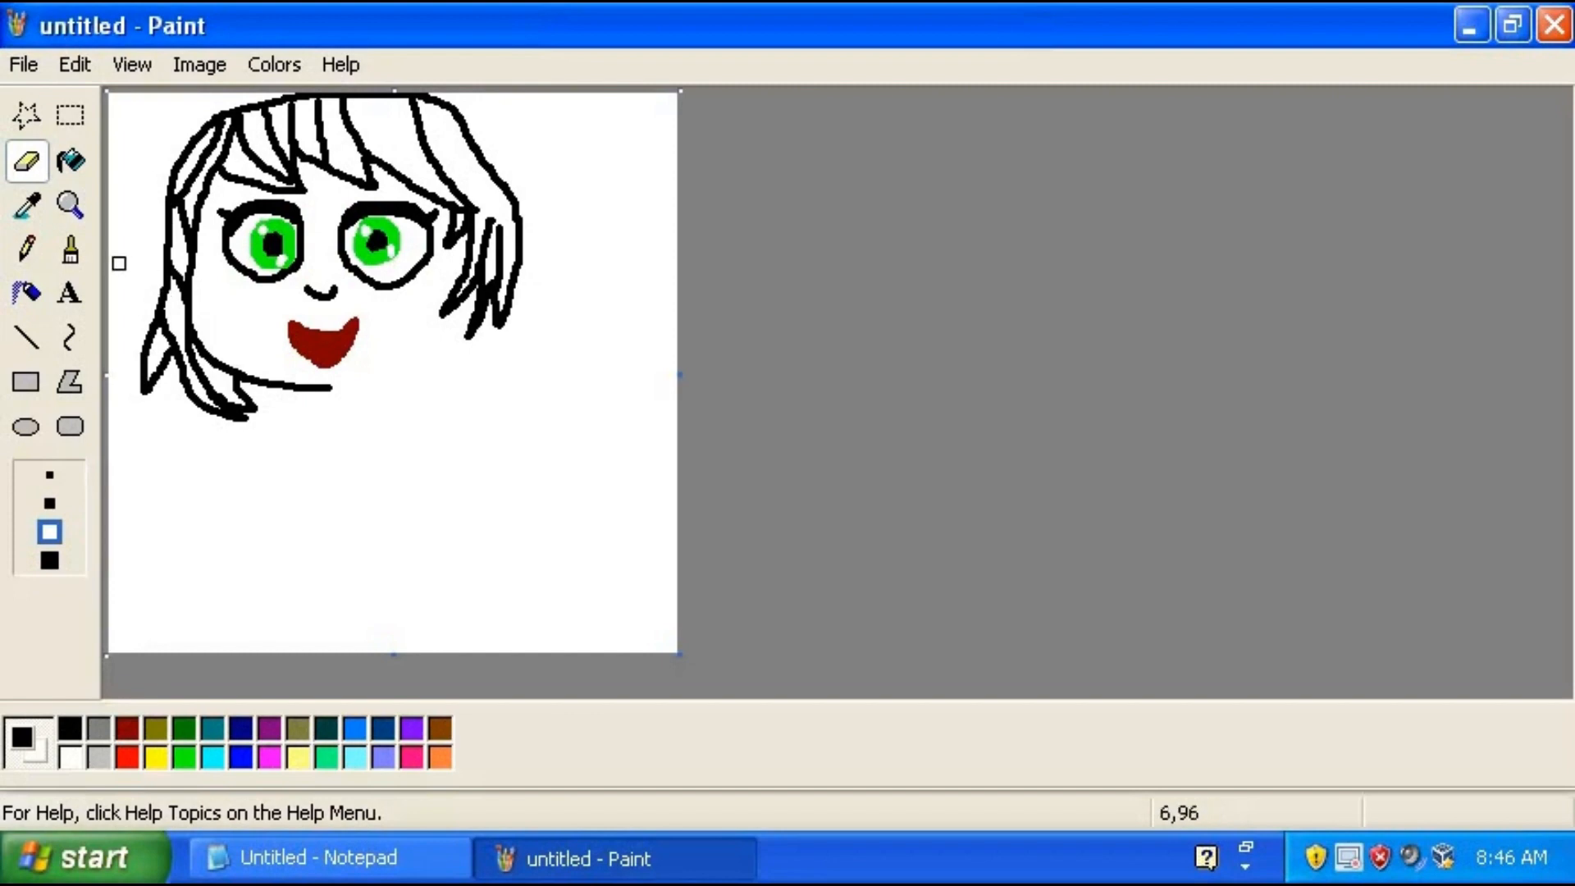
{"action": "left_click", "coordinate": [69, 245]}
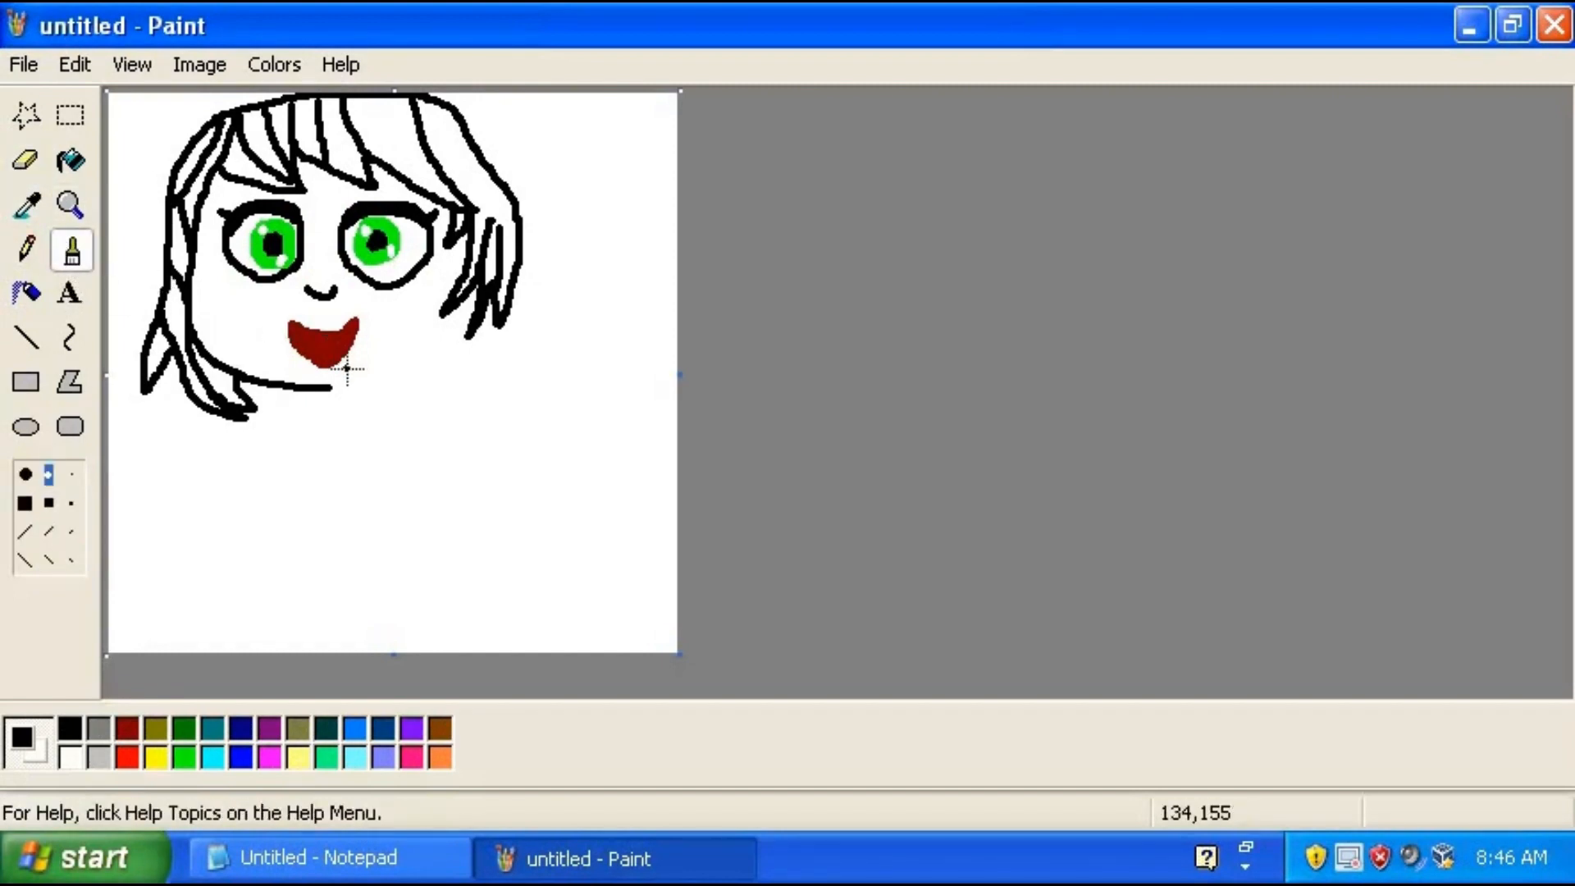
{"action": "mouse_move", "coordinate": [328, 389]}
{"action": "left_mouse_down"}
{"action": "mouse_move", "coordinate": [406, 382]}
{"action": "mouse_move", "coordinate": [480, 294]}
{"action": "left_mouse_up"}
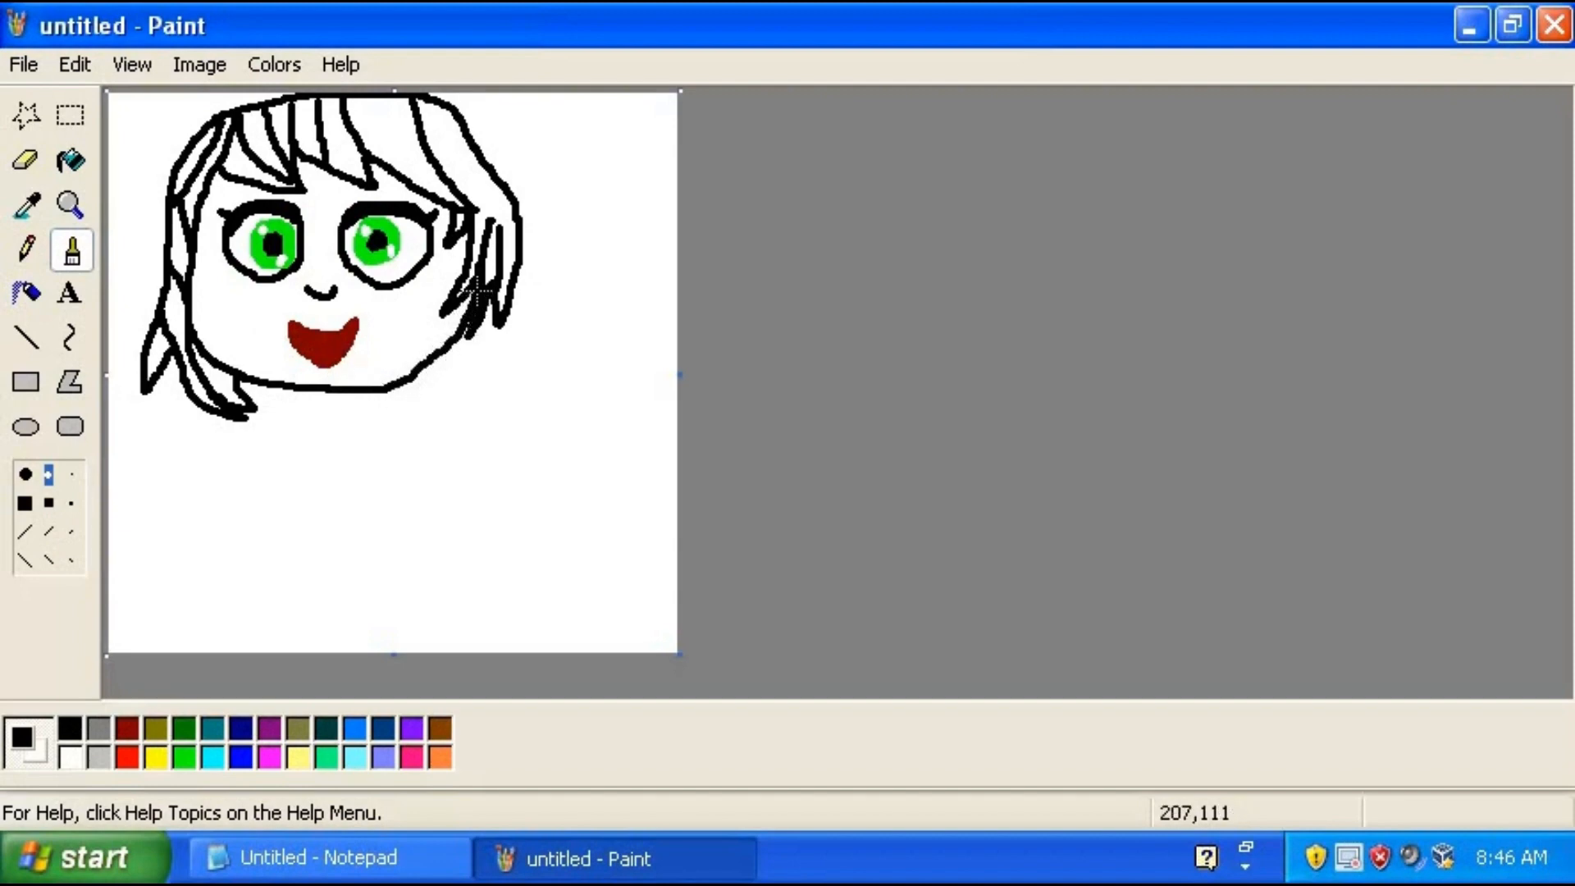
{"action": "left_click", "coordinate": [71, 161]}
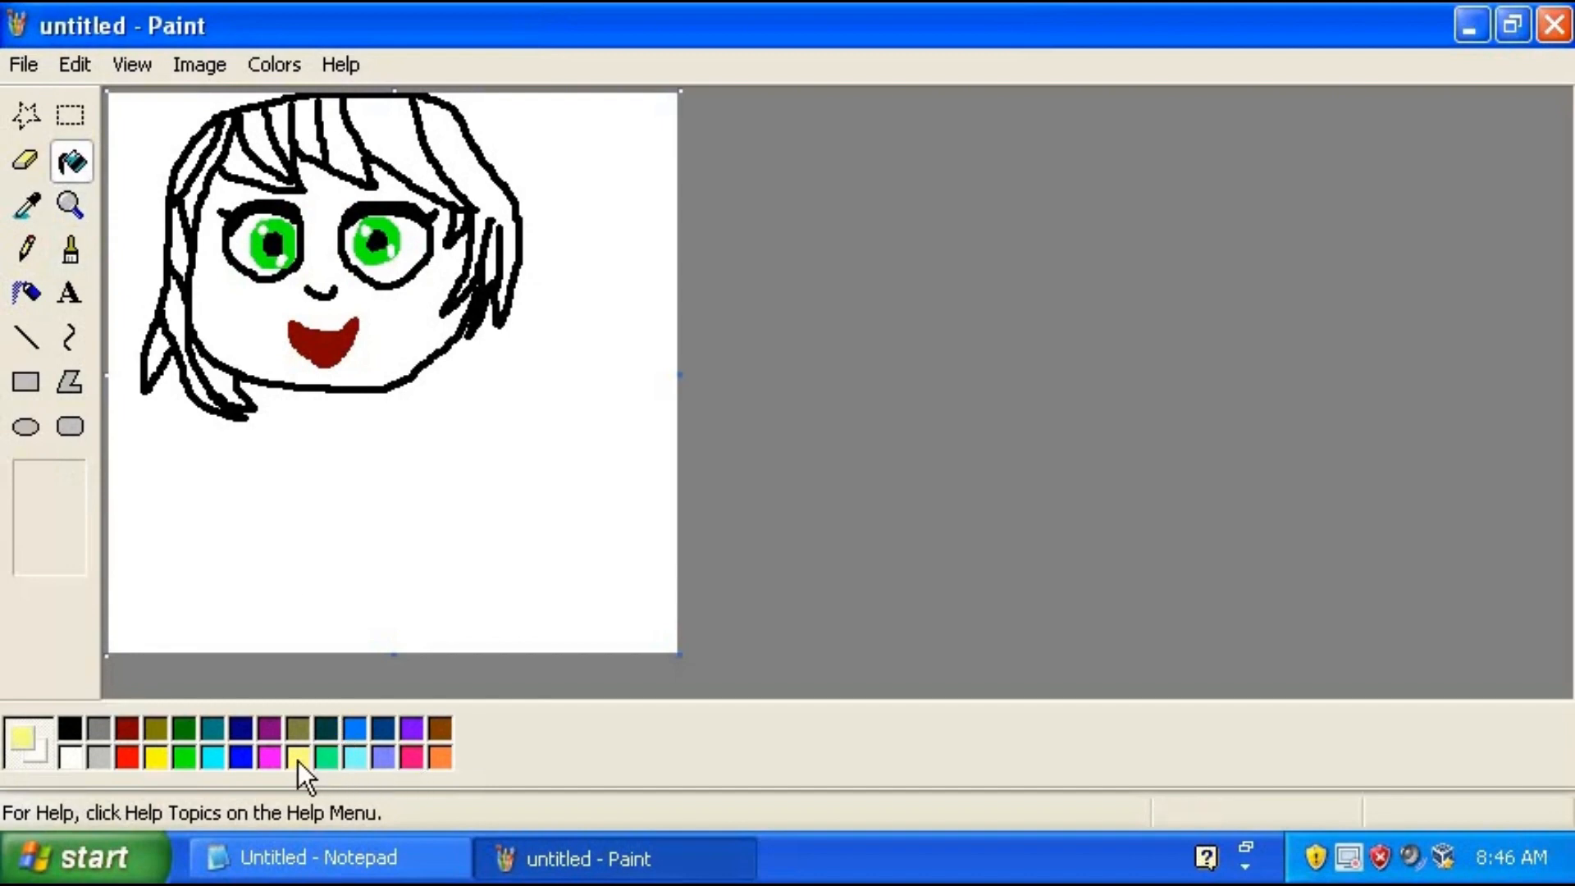
{"action": "left_click", "coordinate": [392, 330]}
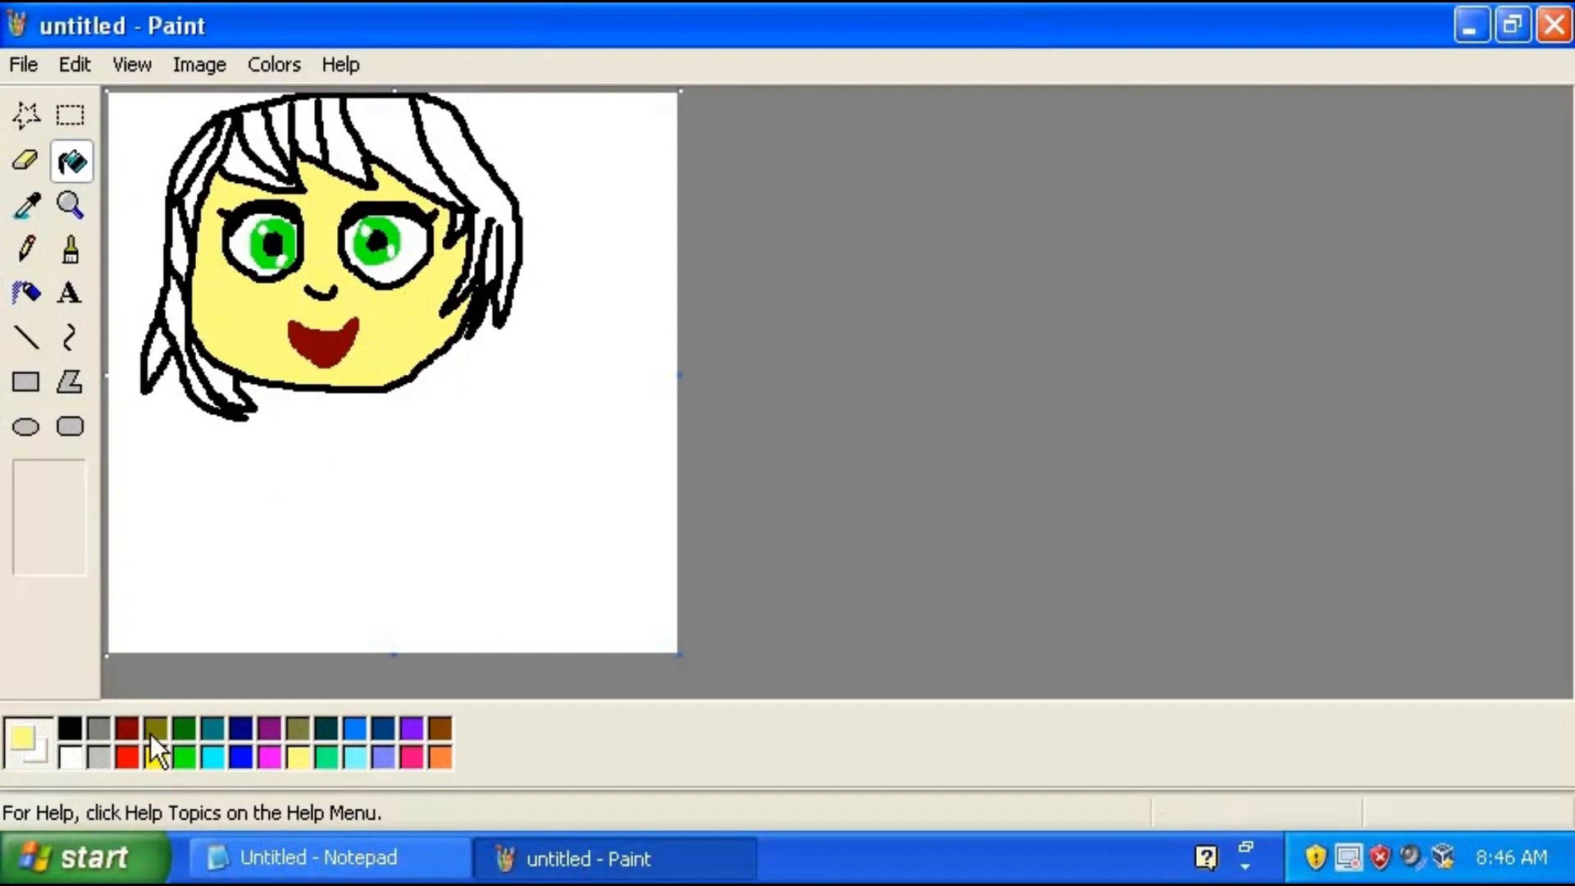
Detail the mouth with white upper teeth, a red tongue and a black outline, and add black eyebrows under the fringe
{"action": "left_click", "coordinate": [65, 255]}
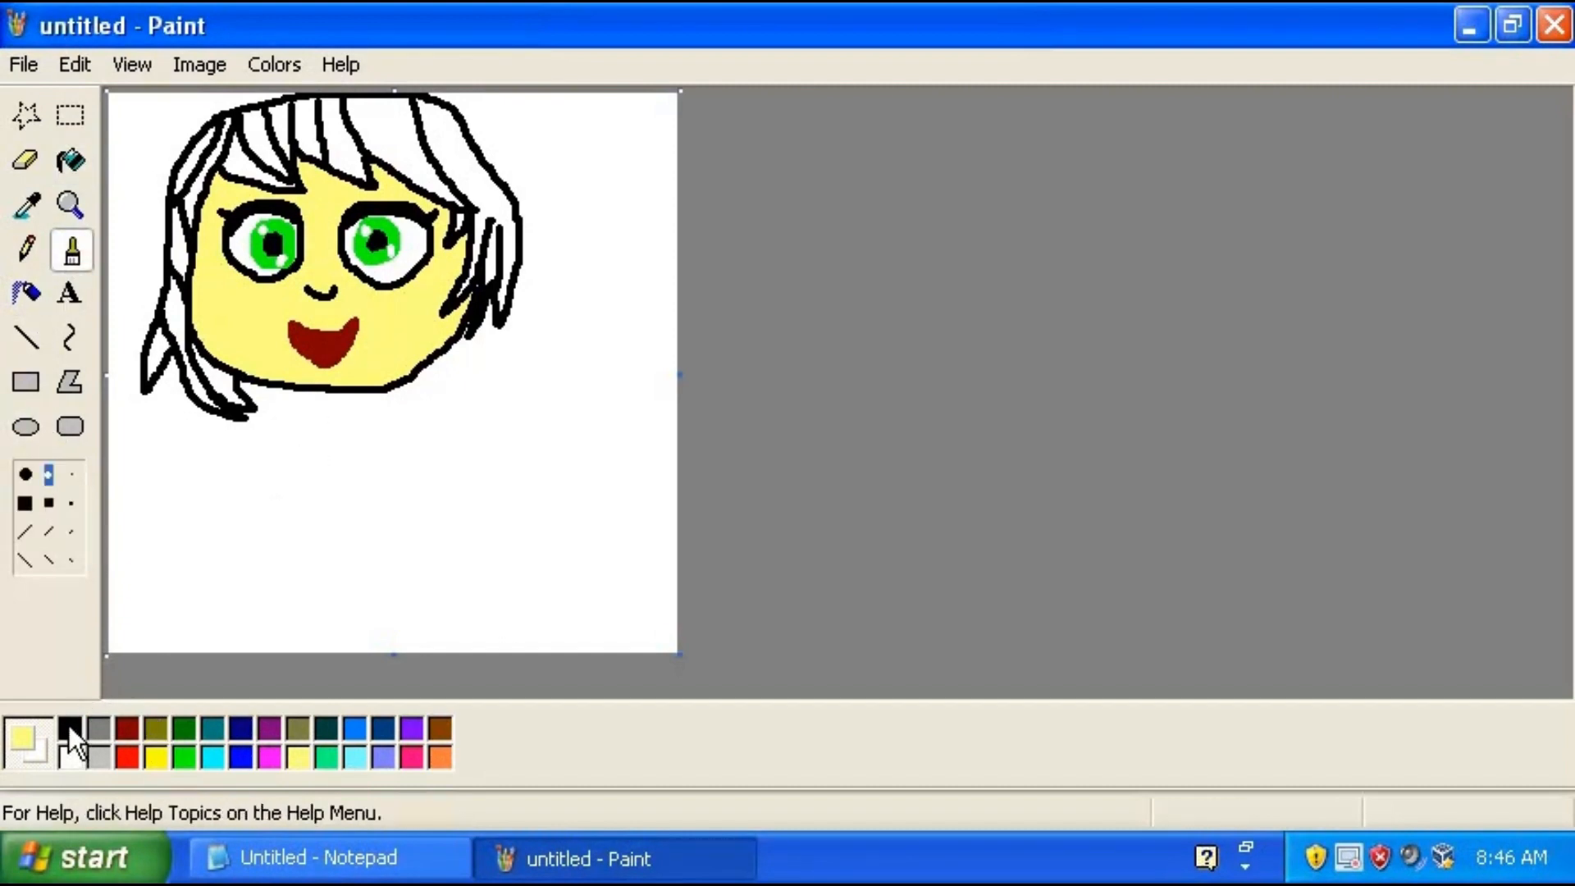
{"action": "mouse_move", "coordinate": [270, 359]}
{"action": "left_mouse_down"}
{"action": "mouse_move", "coordinate": [291, 329]}
{"action": "mouse_move", "coordinate": [306, 337]}
{"action": "mouse_move", "coordinate": [295, 323]}
{"action": "mouse_move", "coordinate": [350, 324]}
{"action": "mouse_move", "coordinate": [294, 325]}
{"action": "left_mouse_up"}
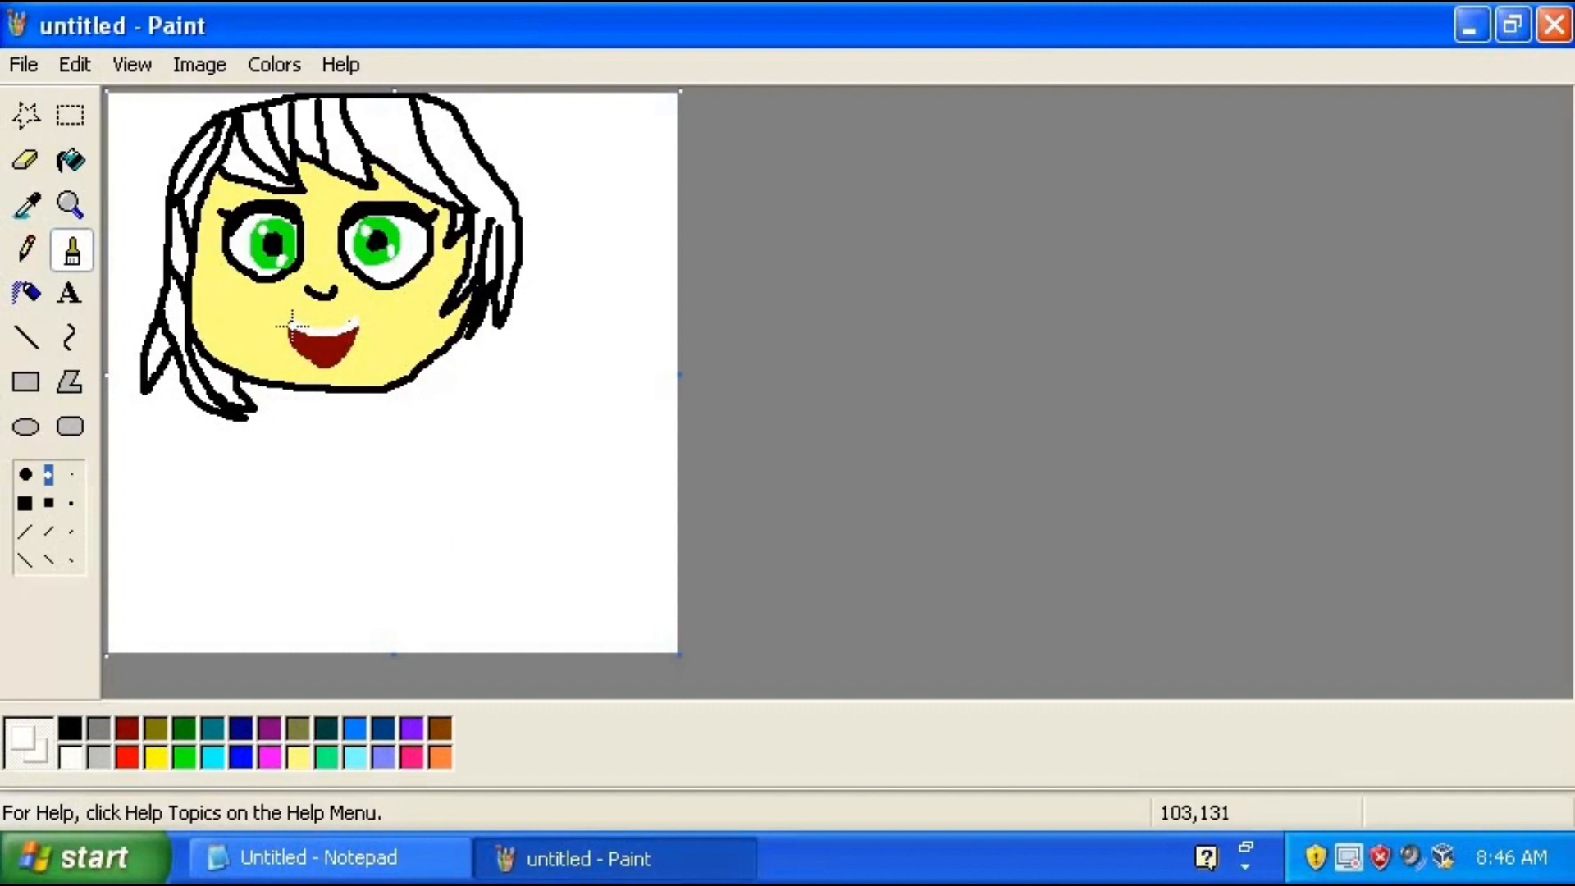
{"action": "left_click", "coordinate": [129, 753]}
{"action": "left_click_drag", "start_coordinate": [320, 361], "coordinate": [330, 366]}
{"action": "left_click_drag", "start_coordinate": [287, 315], "coordinate": [360, 312]}
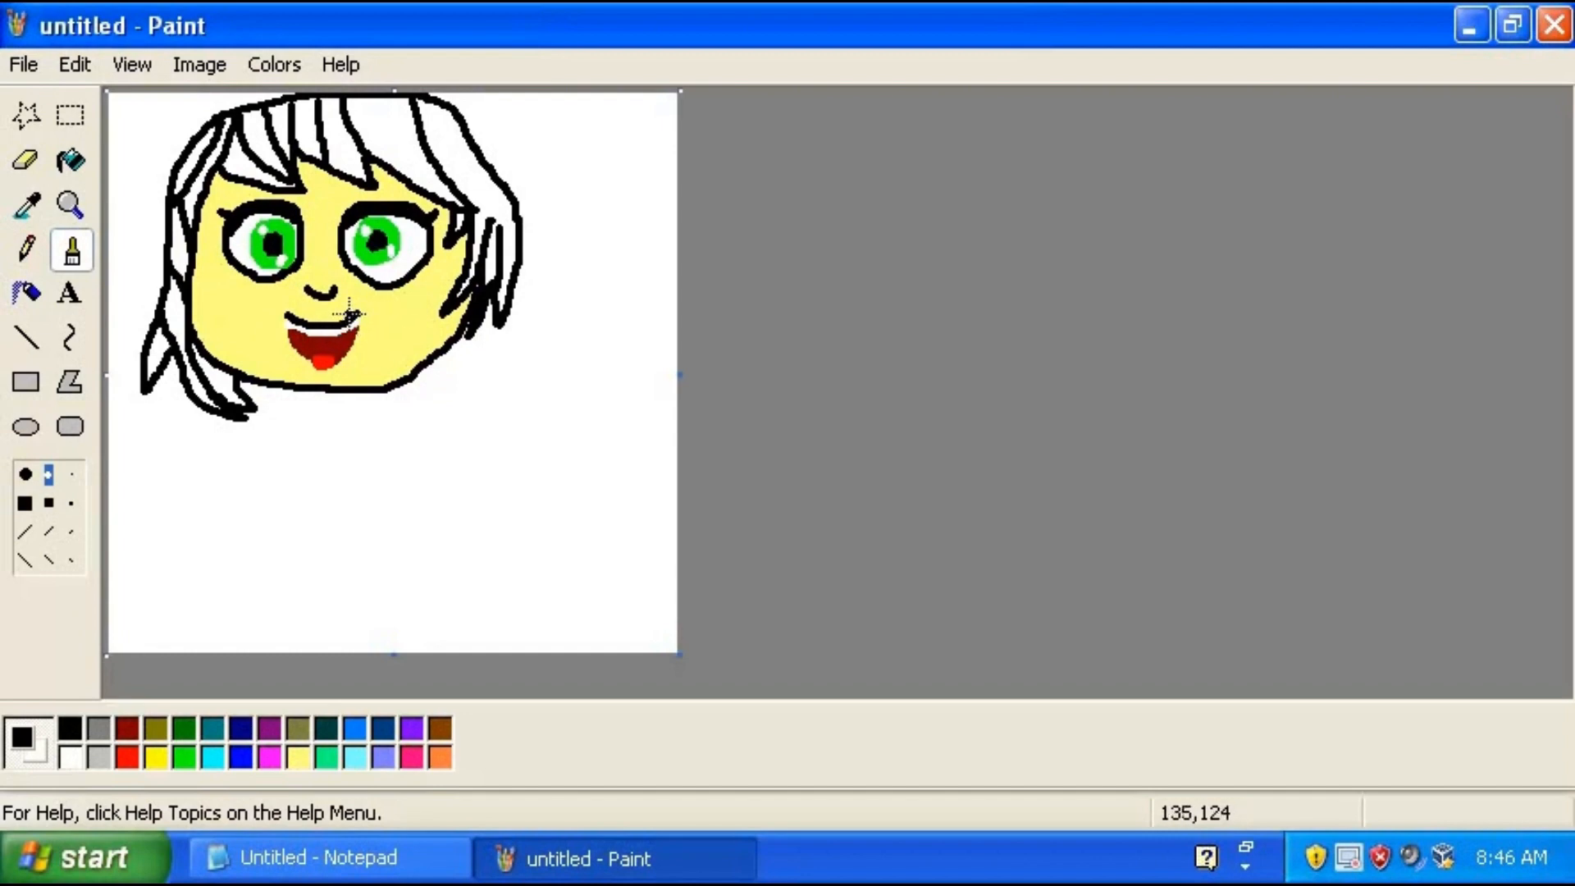
{"action": "mouse_move", "coordinate": [359, 317]}
{"action": "left_mouse_down"}
{"action": "mouse_move", "coordinate": [332, 370]}
{"action": "mouse_move", "coordinate": [292, 325]}
{"action": "mouse_move", "coordinate": [349, 340]}
{"action": "mouse_move", "coordinate": [357, 325]}
{"action": "mouse_move", "coordinate": [336, 361]}
{"action": "left_mouse_up"}
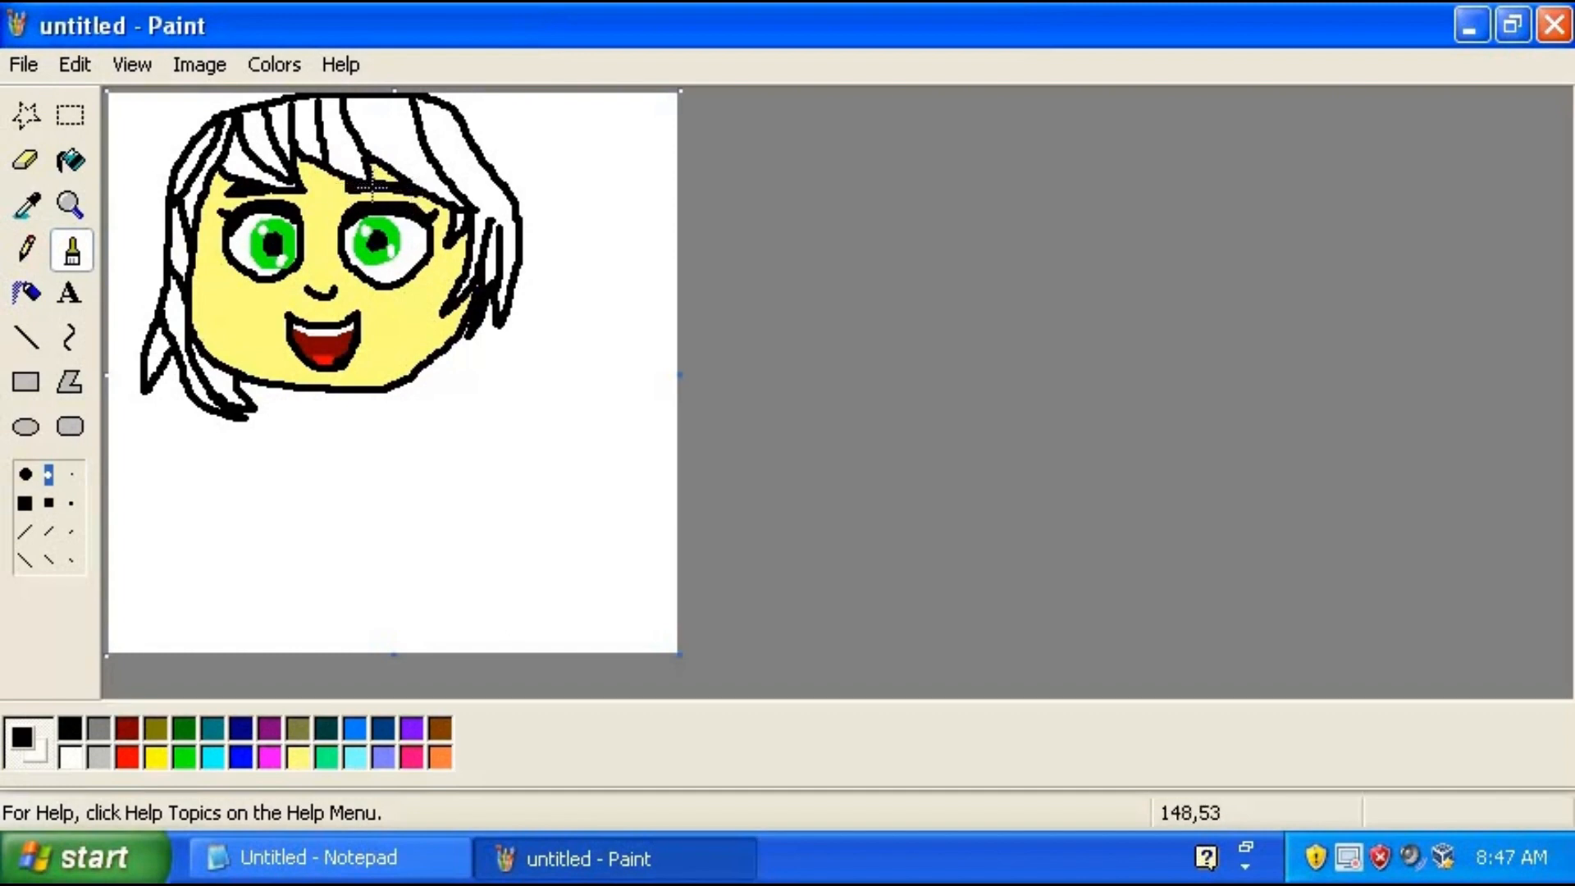
Fill the lower locks of the left-side hair with cyan
{"action": "left_click", "coordinate": [71, 161]}
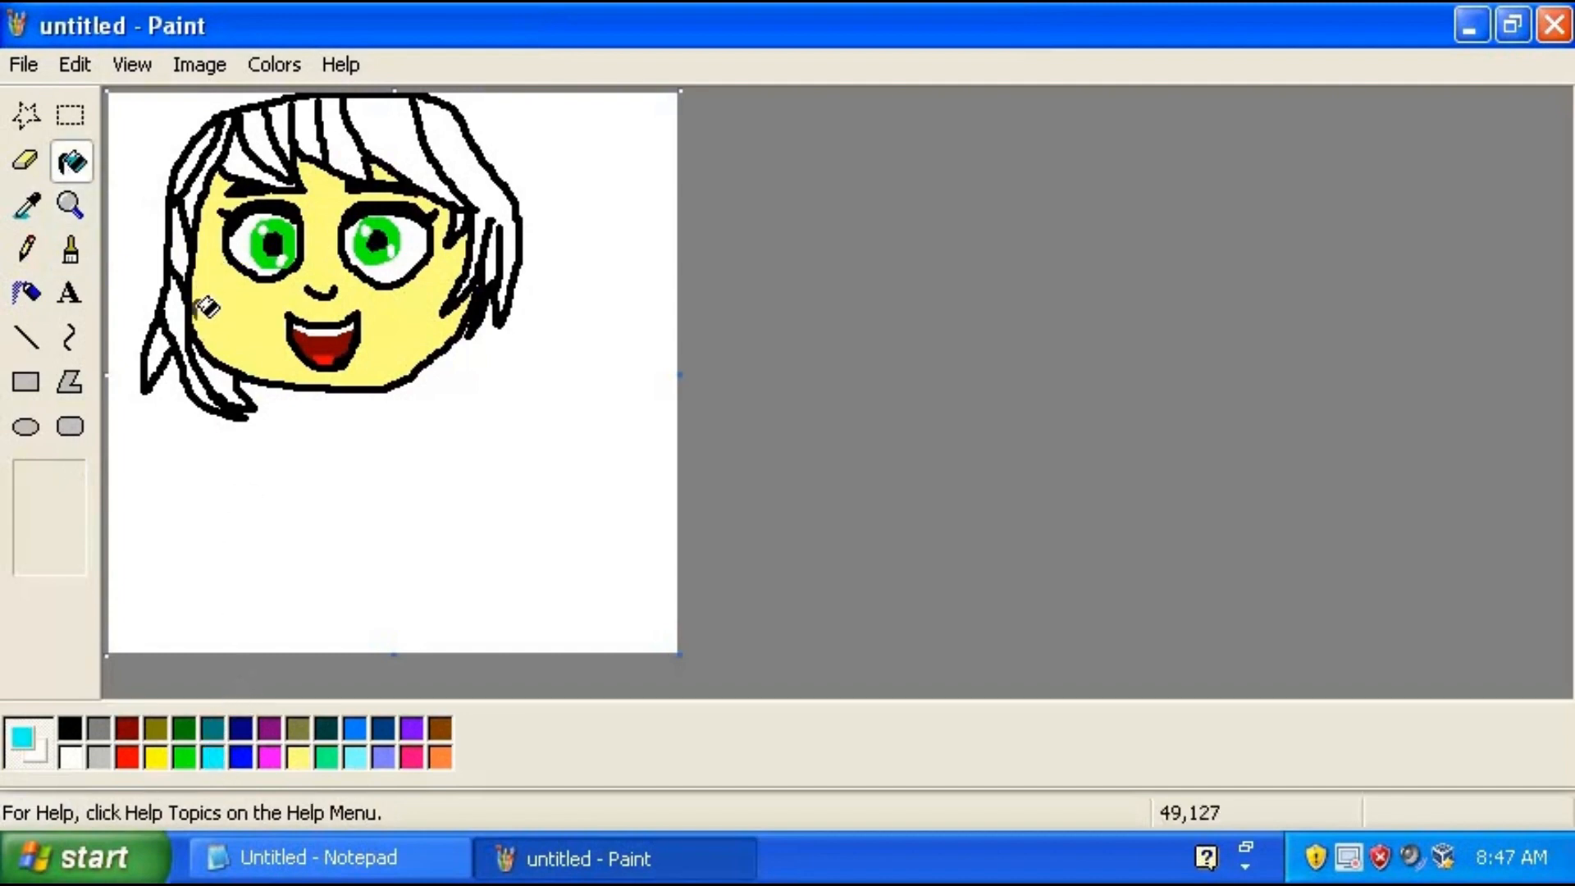
{"action": "left_click", "coordinate": [216, 374]}
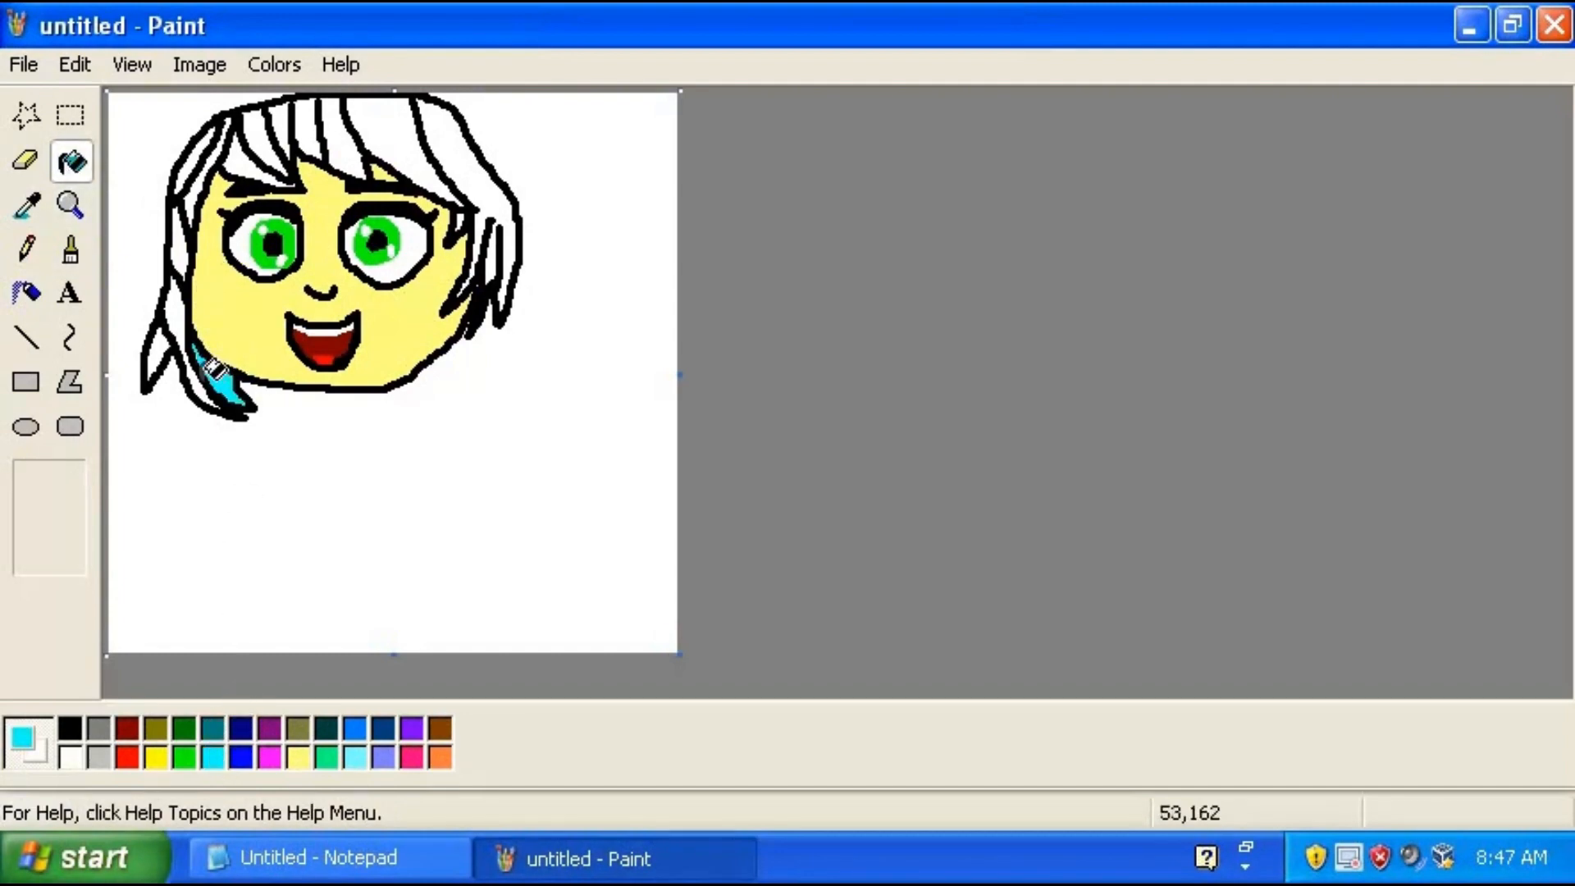
{"action": "left_click", "coordinate": [208, 368]}
{"action": "left_click", "coordinate": [167, 342]}
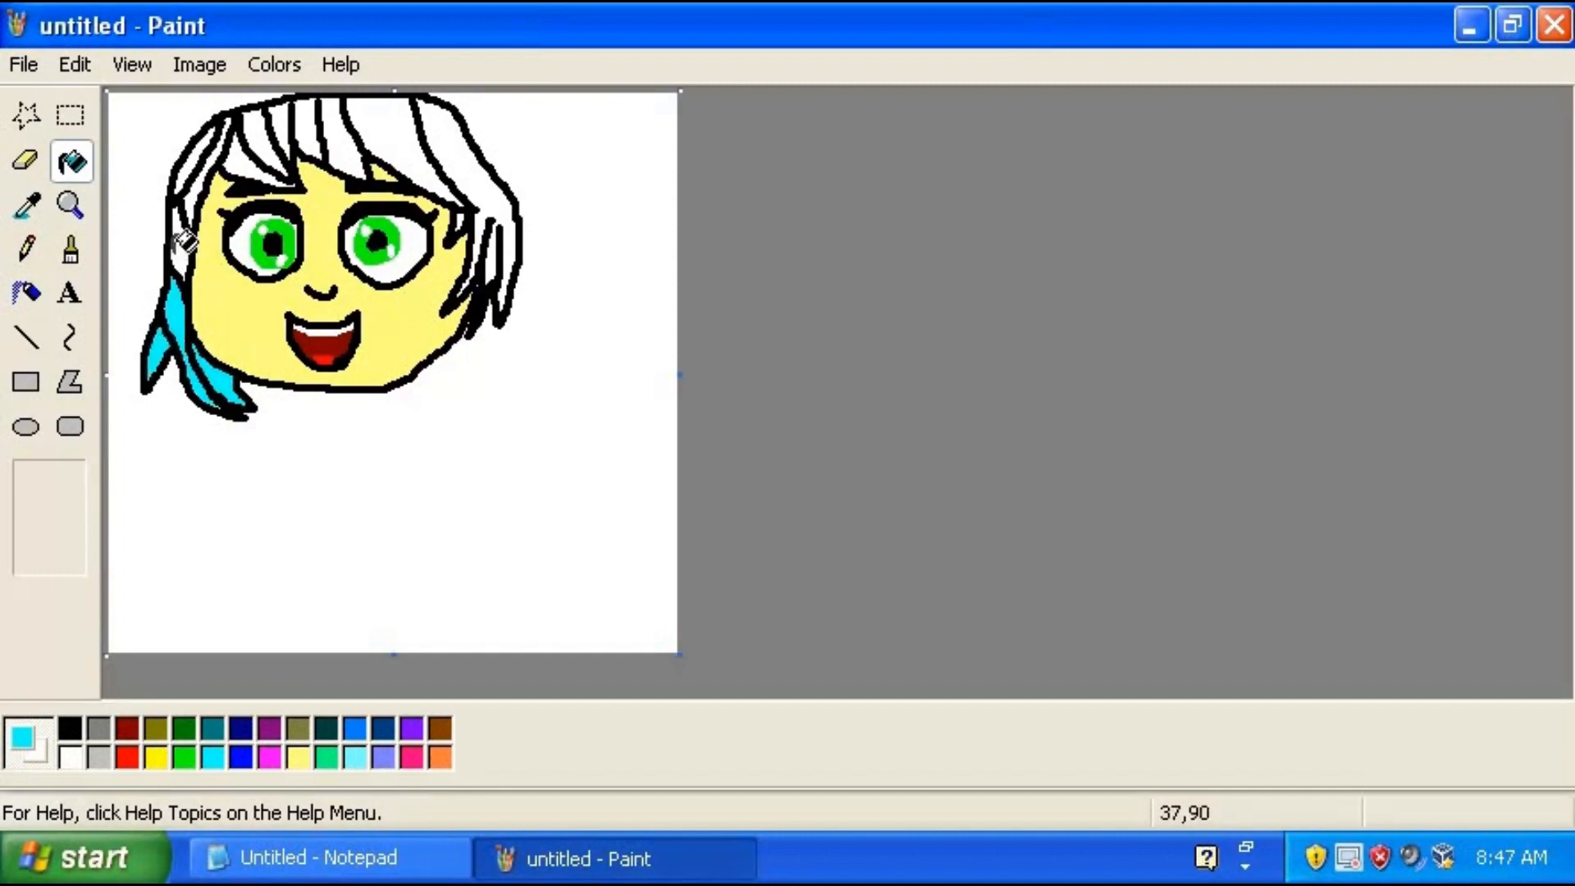
Try to fill the narrow upper strand of the left-side hair with cyan and undo it
{"action": "left_click", "coordinate": [197, 200]}
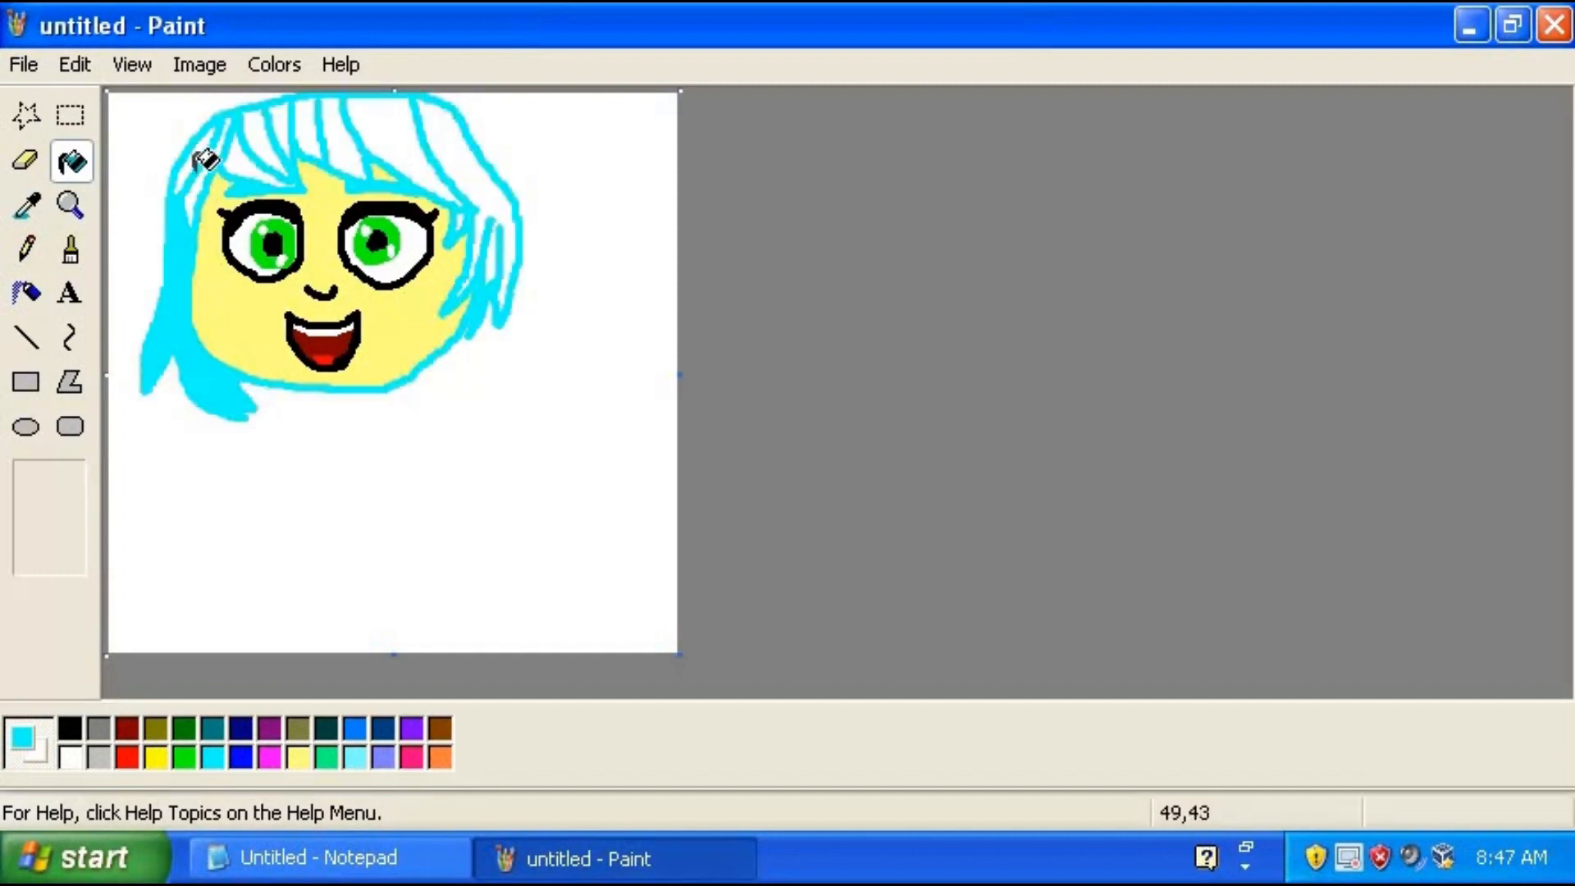
{"action": "key", "text": "ctrl+z"}
{"action": "key", "text": "ctrl+z"}
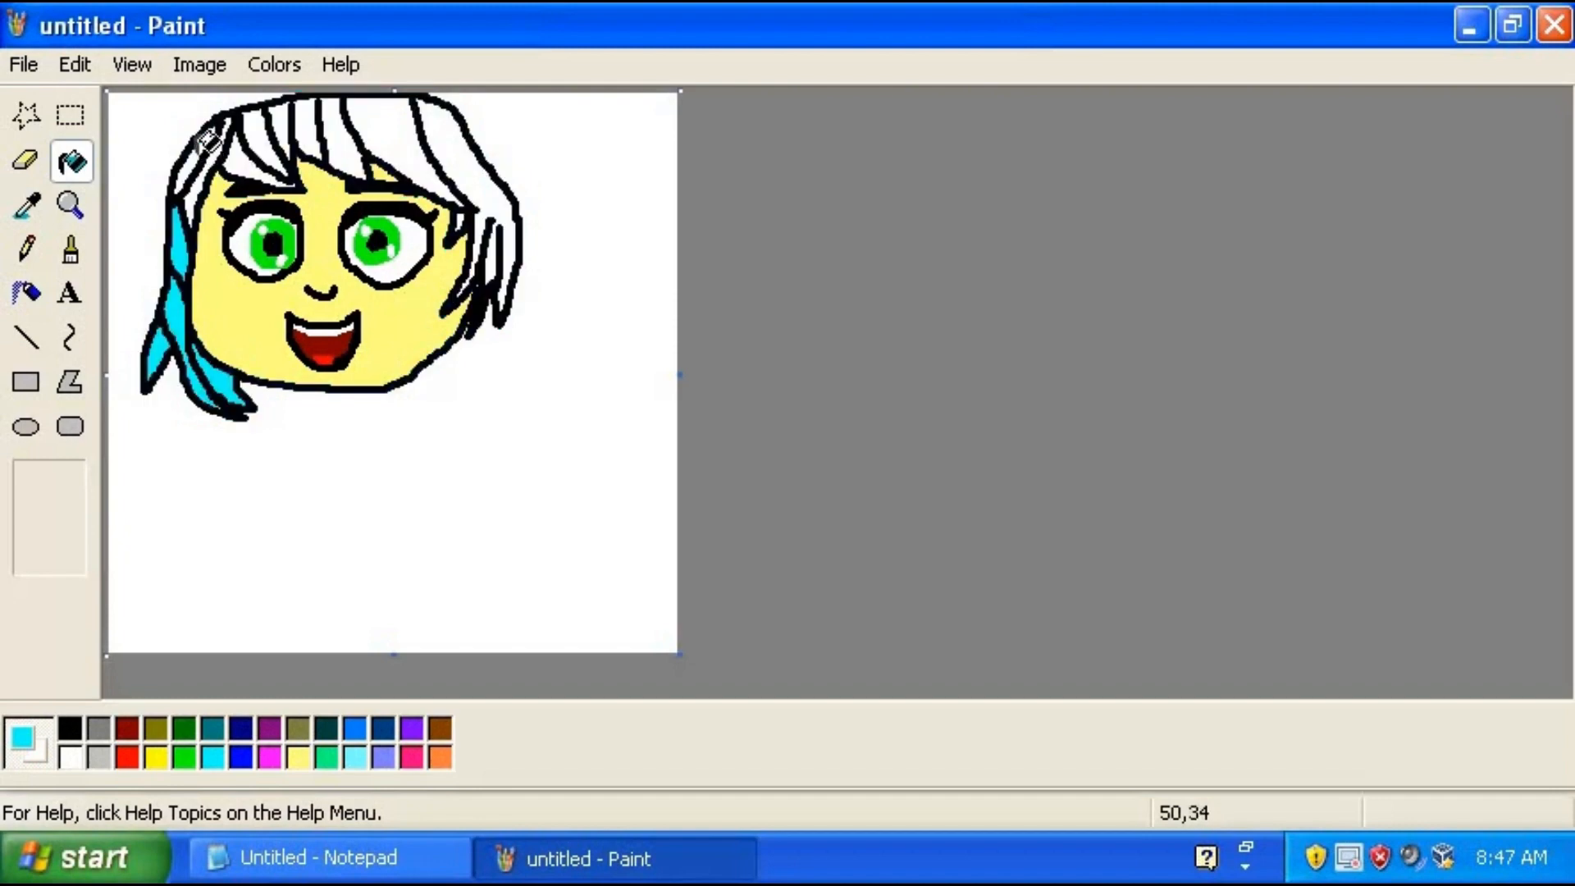
Fill the upper left-side strands and the left fringe locks with cyan, undoing the fill that recolours the black outlines
{"action": "left_click", "coordinate": [234, 157]}
{"action": "left_click", "coordinate": [210, 150]}
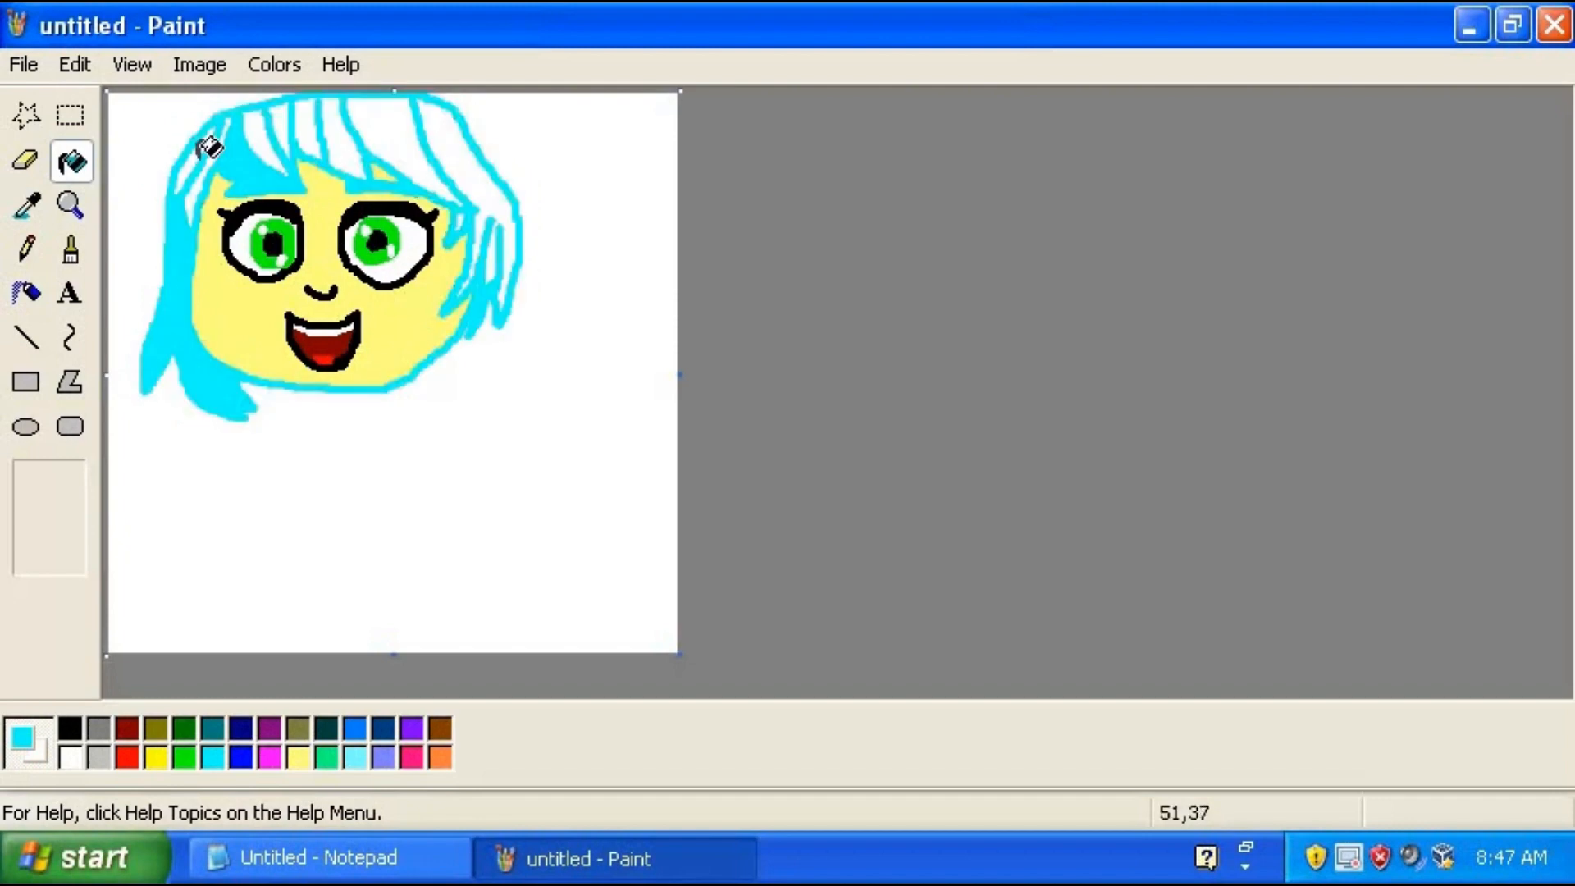
{"action": "key", "text": "ctrl+z"}
{"action": "left_click", "coordinate": [197, 157]}
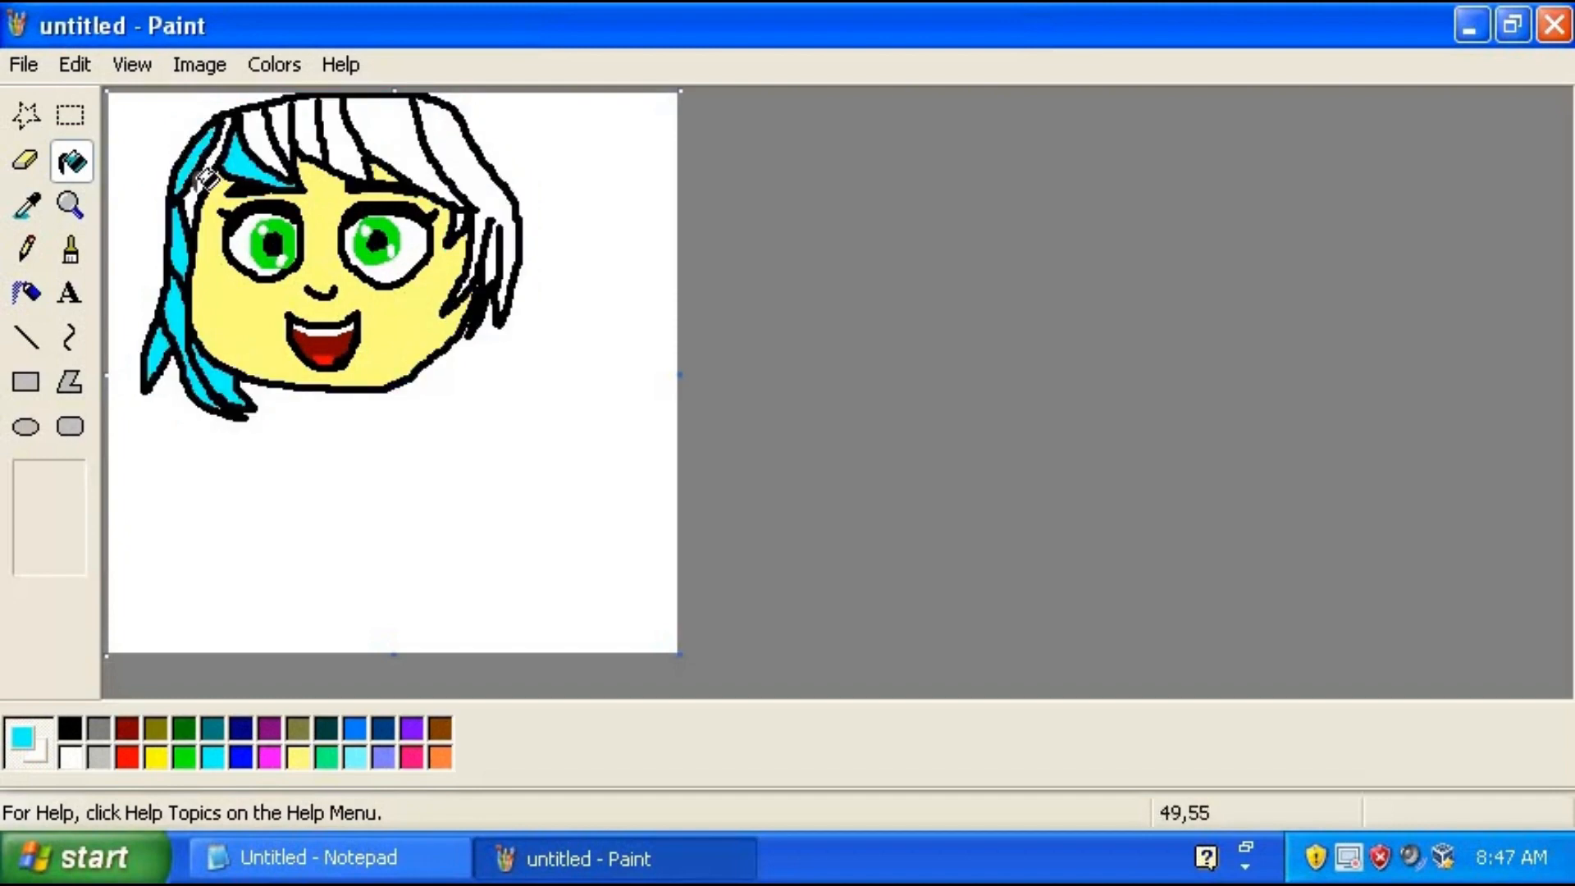
{"action": "left_click", "coordinate": [193, 189]}
{"action": "left_click", "coordinate": [265, 145]}
{"action": "left_click", "coordinate": [283, 123]}
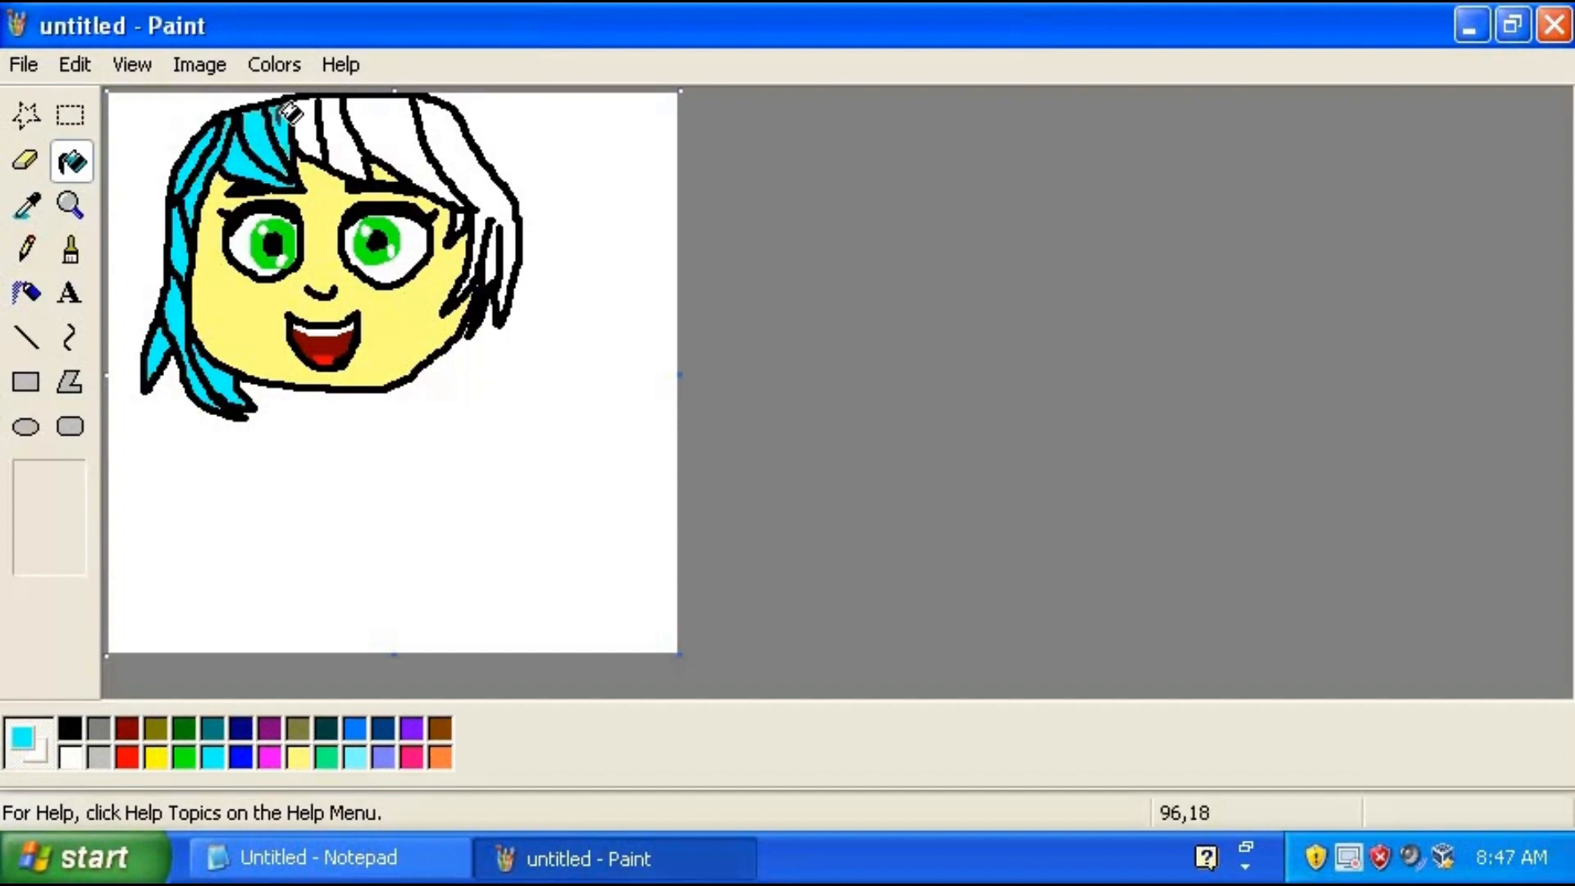
Fill the middle fringe locks and all of the right-side hair with cyan
{"action": "left_click", "coordinate": [313, 121]}
{"action": "left_click", "coordinate": [344, 124]}
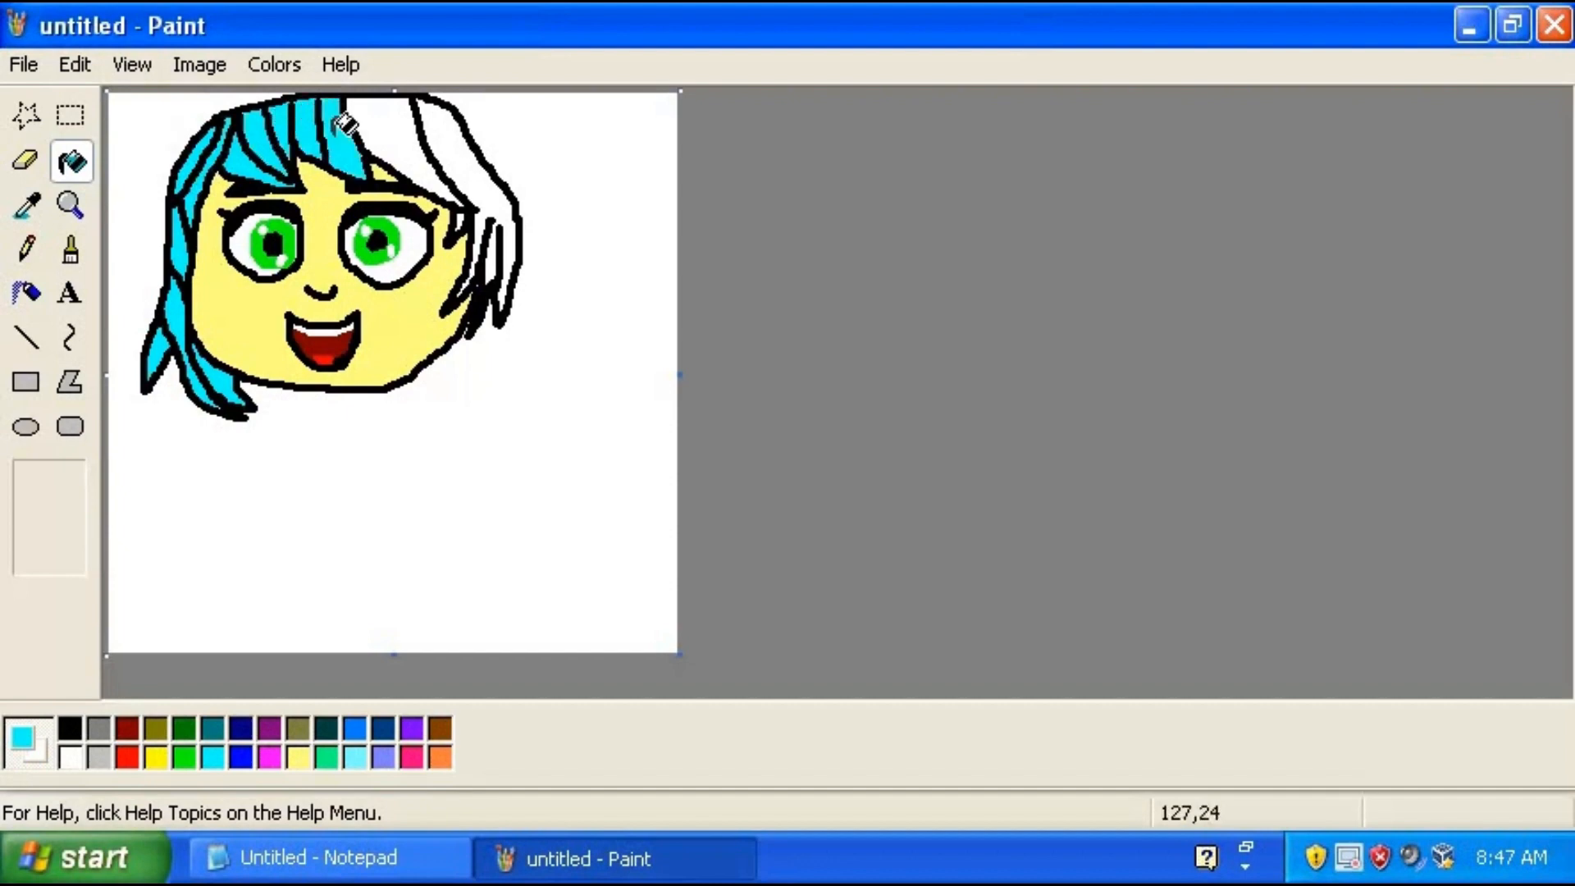
{"action": "left_click", "coordinate": [391, 119]}
{"action": "left_click", "coordinate": [459, 148]}
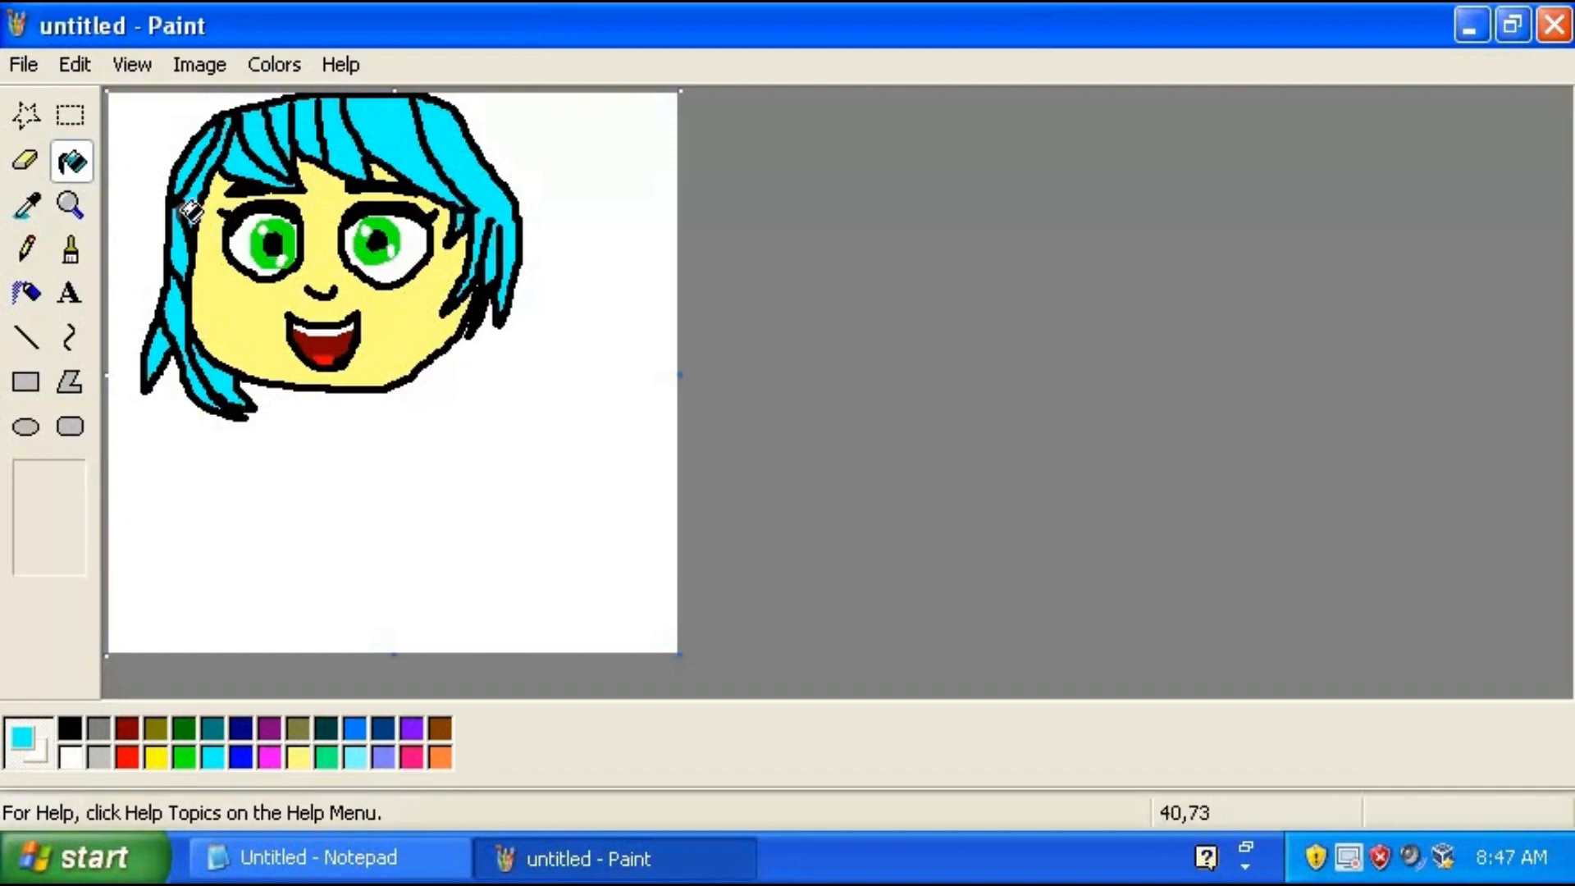
Brush a rounded black neckline directly below the chin, undoing the trial shoulder strokes
{"action": "left_click", "coordinate": [71, 256]}
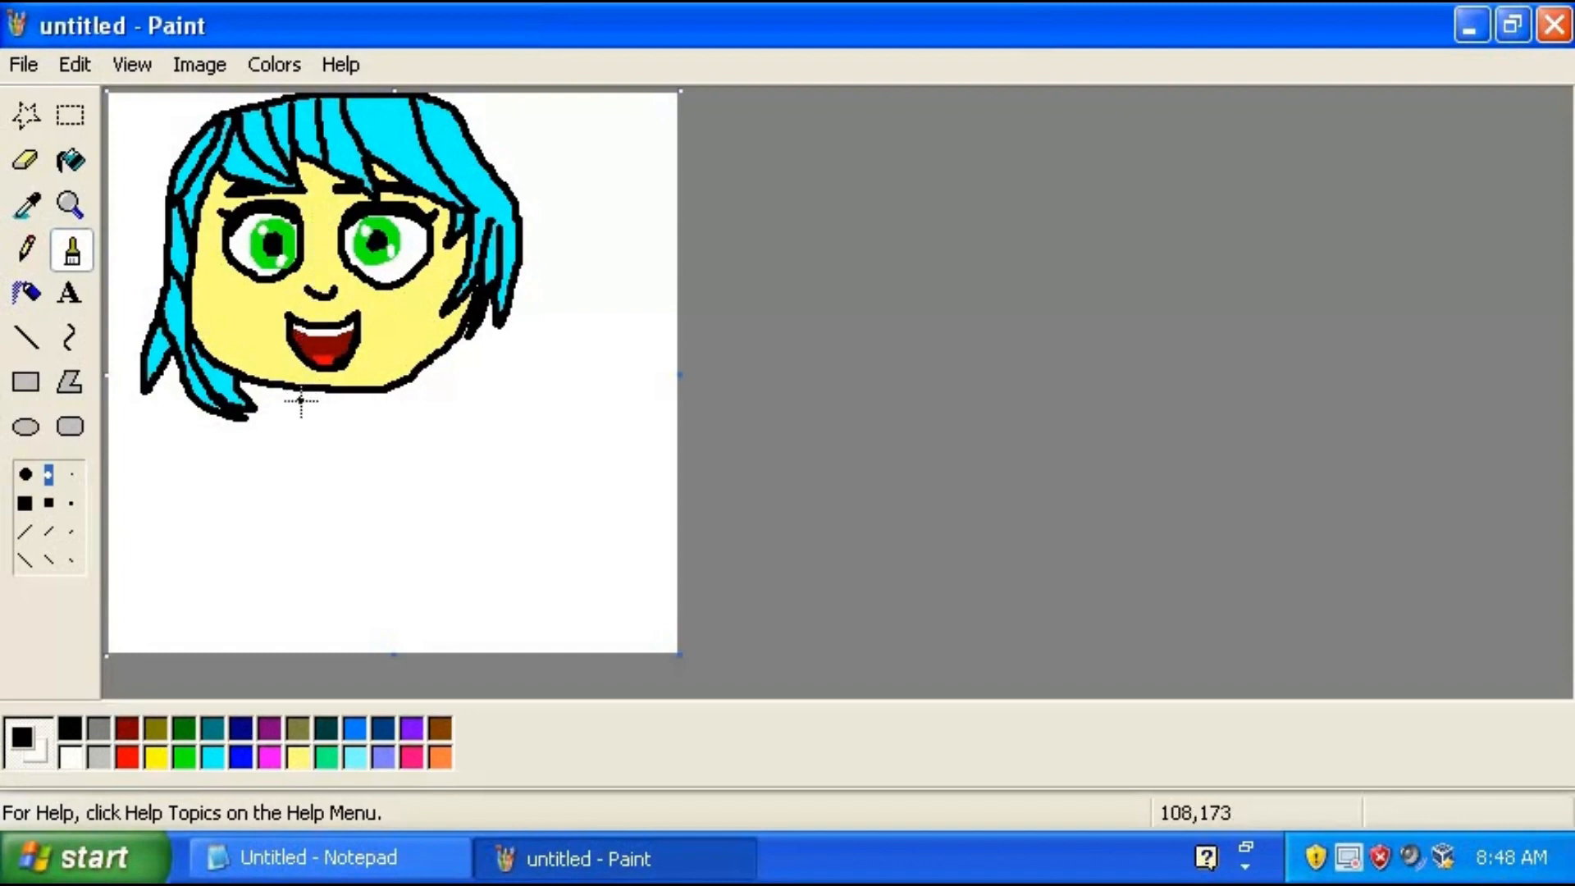
{"action": "left_click_drag", "start_coordinate": [310, 394], "coordinate": [285, 428]}
{"action": "key", "text": "ctrl+z"}
{"action": "left_click_drag", "start_coordinate": [290, 390], "coordinate": [267, 424]}
{"action": "left_click_drag", "start_coordinate": [376, 390], "coordinate": [409, 415]}
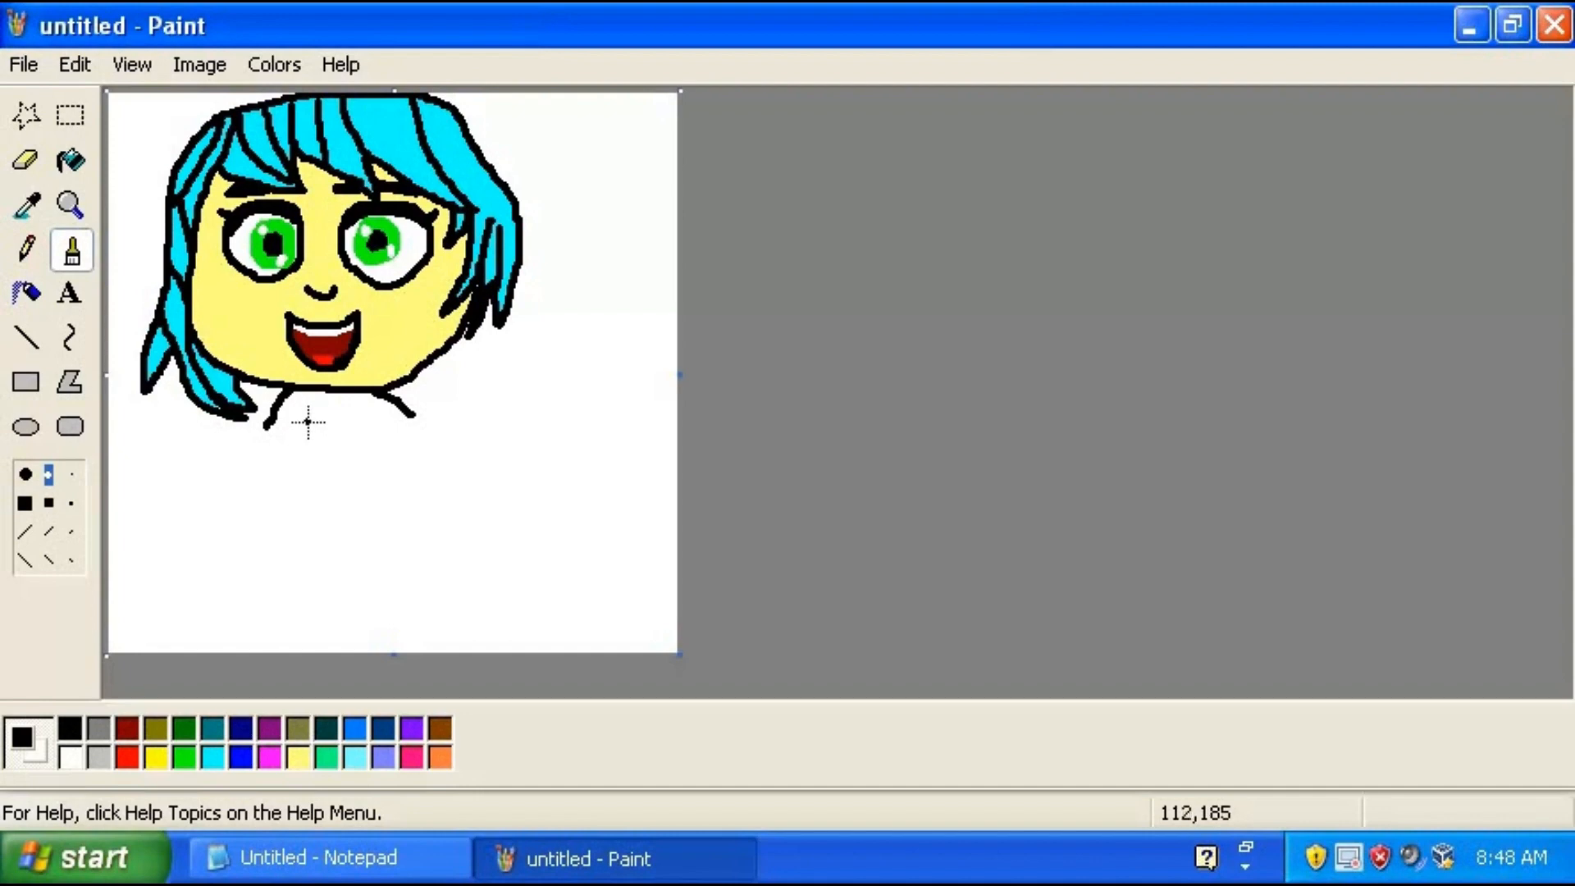
{"action": "key", "text": "ctrl+z"}
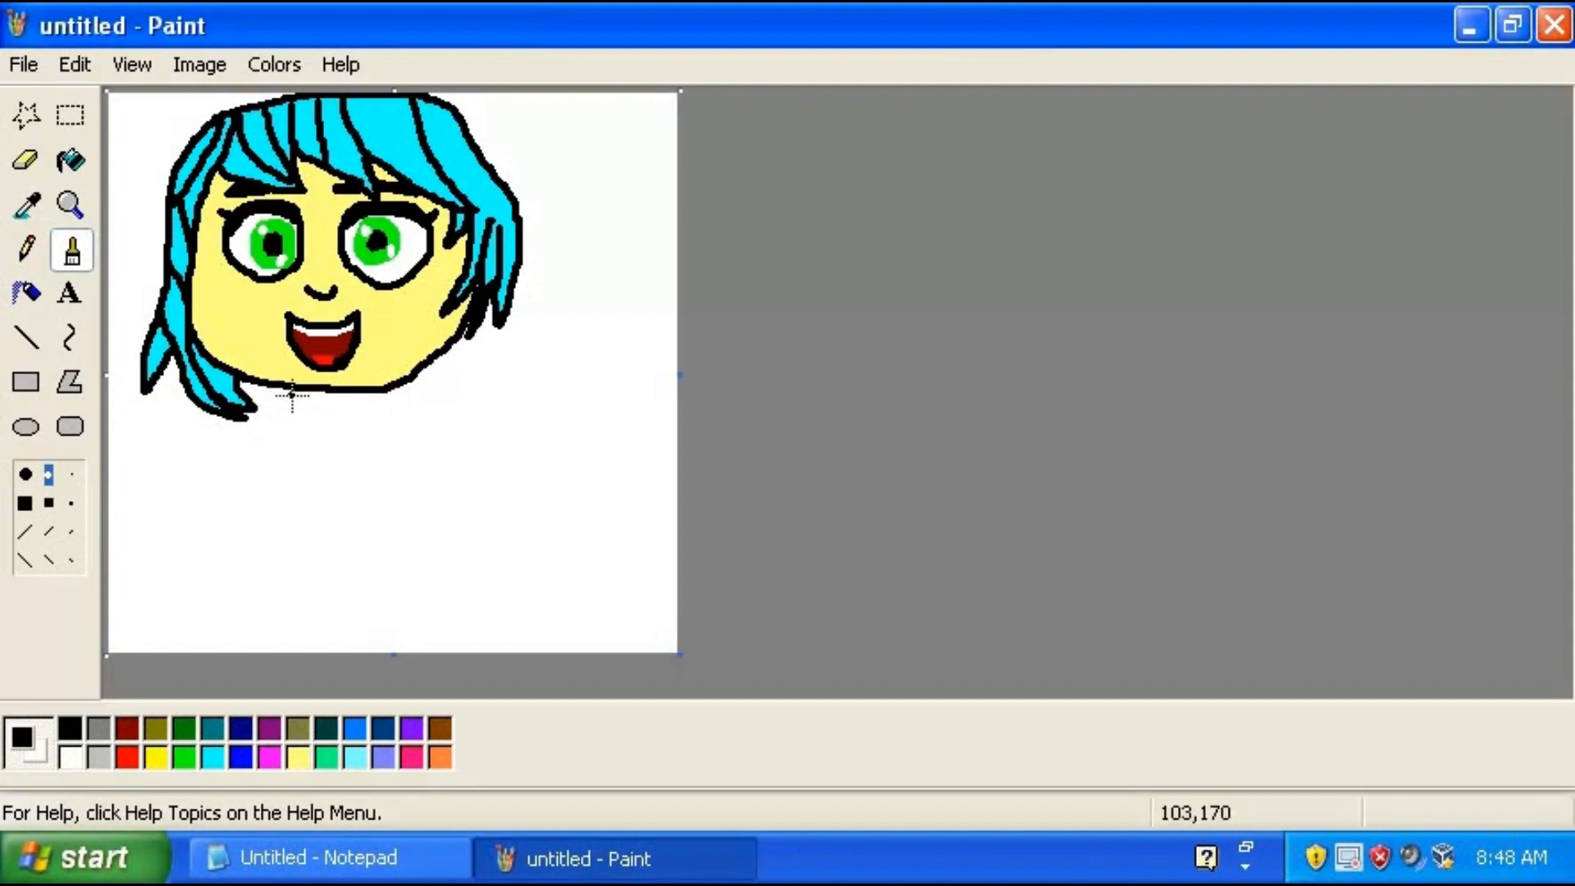
{"action": "mouse_move", "coordinate": [301, 386]}
{"action": "left_mouse_down"}
{"action": "mouse_move", "coordinate": [286, 424]}
{"action": "mouse_move", "coordinate": [354, 429]}
{"action": "mouse_move", "coordinate": [370, 394]}
{"action": "mouse_move", "coordinate": [348, 393]}
{"action": "mouse_move", "coordinate": [306, 423]}
{"action": "mouse_move", "coordinate": [378, 423]}
{"action": "mouse_move", "coordinate": [373, 395]}
{"action": "left_mouse_up"}
{"action": "key", "text": "ctrl+z"}
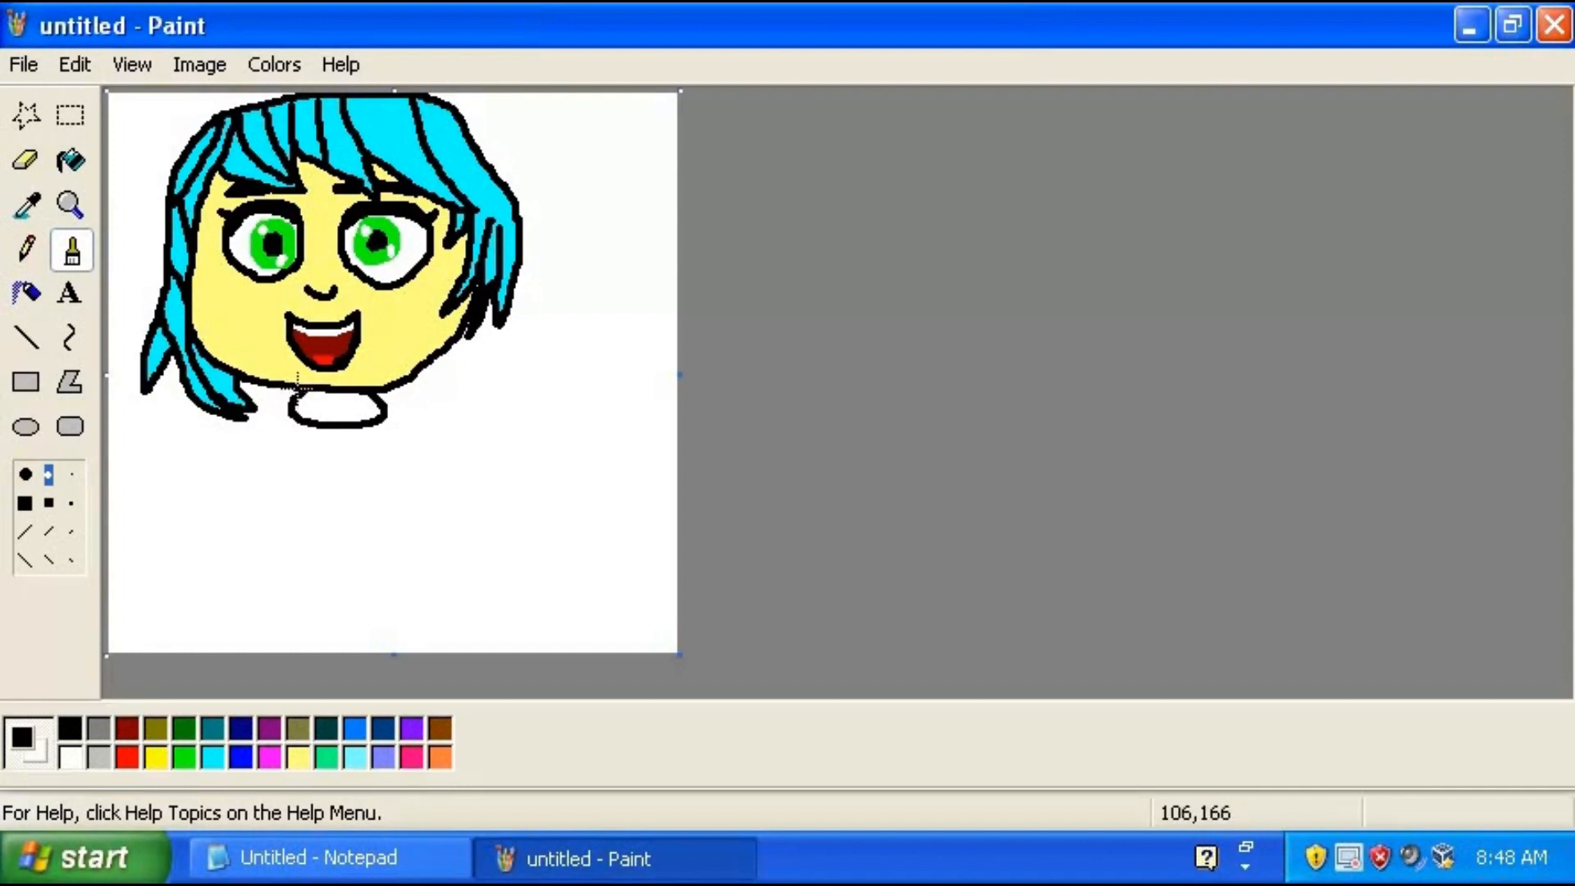
Outline the torso in black from the rounded shoulders to the waist and add a small curved chest line, undoing the stray arm stroke
{"action": "mouse_move", "coordinate": [298, 383]}
{"action": "left_mouse_down"}
{"action": "mouse_move", "coordinate": [267, 455]}
{"action": "mouse_move", "coordinate": [298, 478]}
{"action": "mouse_move", "coordinate": [305, 548]}
{"action": "left_mouse_up"}
{"action": "mouse_move", "coordinate": [378, 394]}
{"action": "left_mouse_down"}
{"action": "mouse_move", "coordinate": [414, 468]}
{"action": "mouse_move", "coordinate": [384, 481]}
{"action": "mouse_move", "coordinate": [384, 539]}
{"action": "left_mouse_up"}
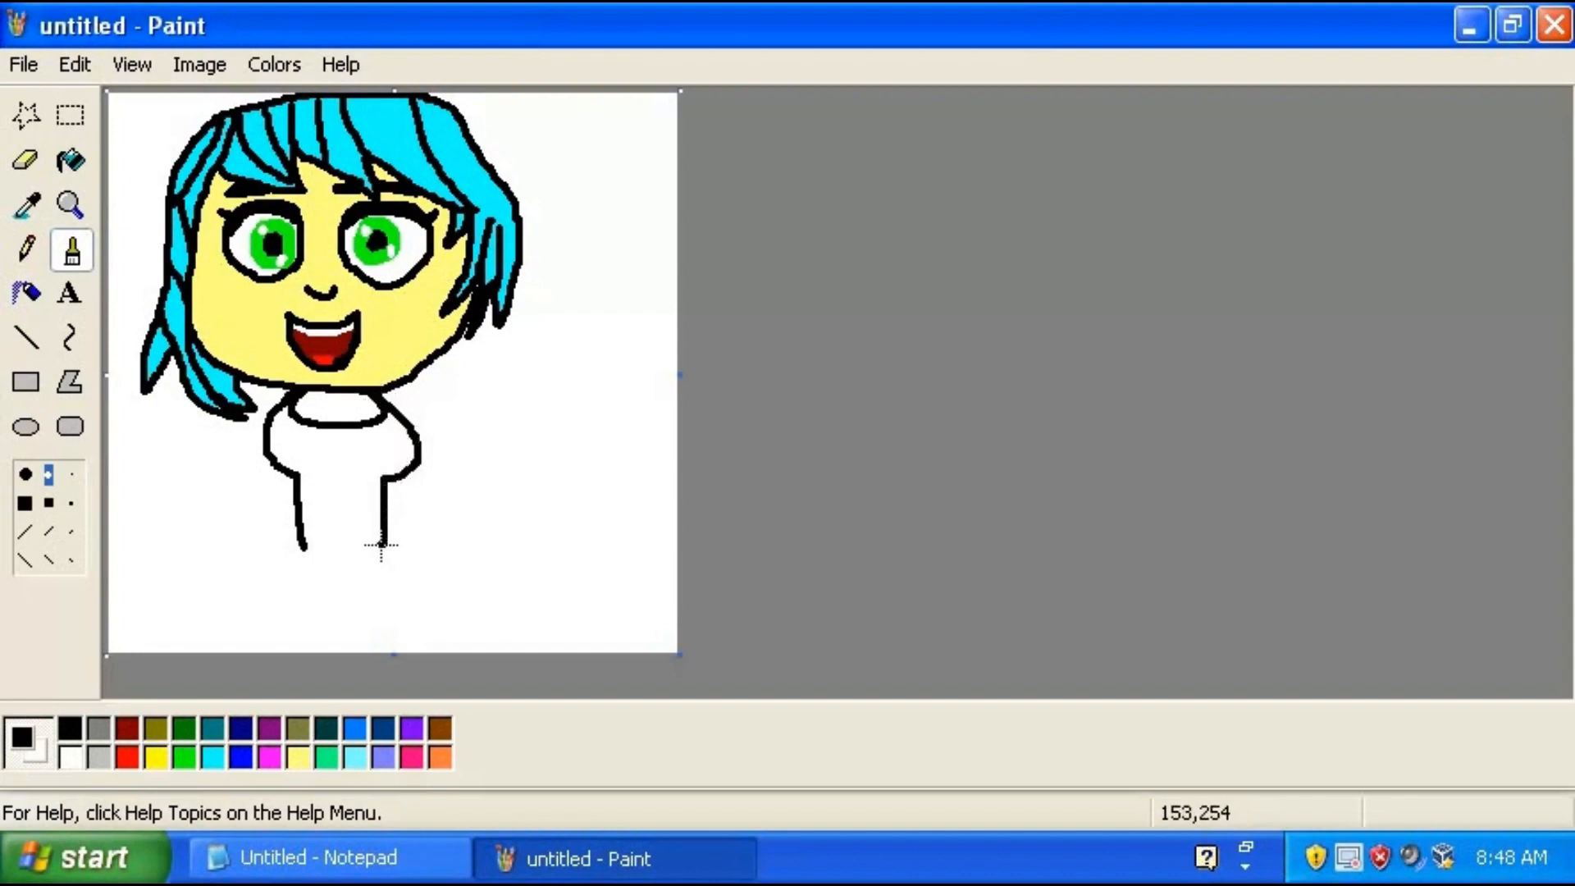
{"action": "mouse_move", "coordinate": [319, 474]}
{"action": "left_mouse_down"}
{"action": "mouse_move", "coordinate": [342, 447]}
{"action": "mouse_move", "coordinate": [362, 469]}
{"action": "left_mouse_up"}
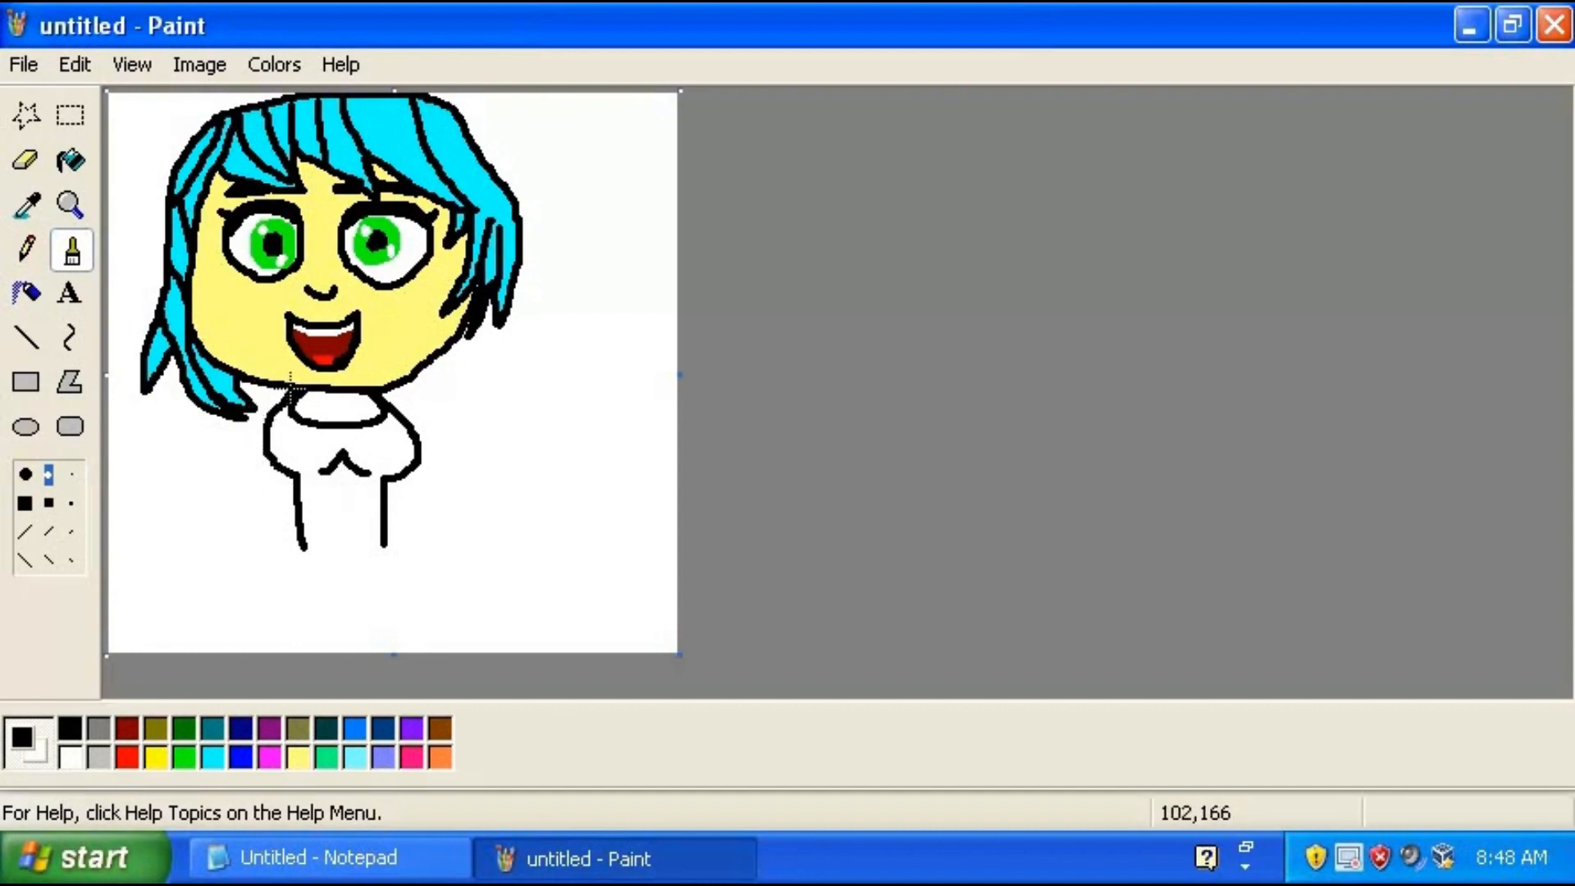
{"action": "left_click_drag", "start_coordinate": [288, 379], "coordinate": [236, 438]}
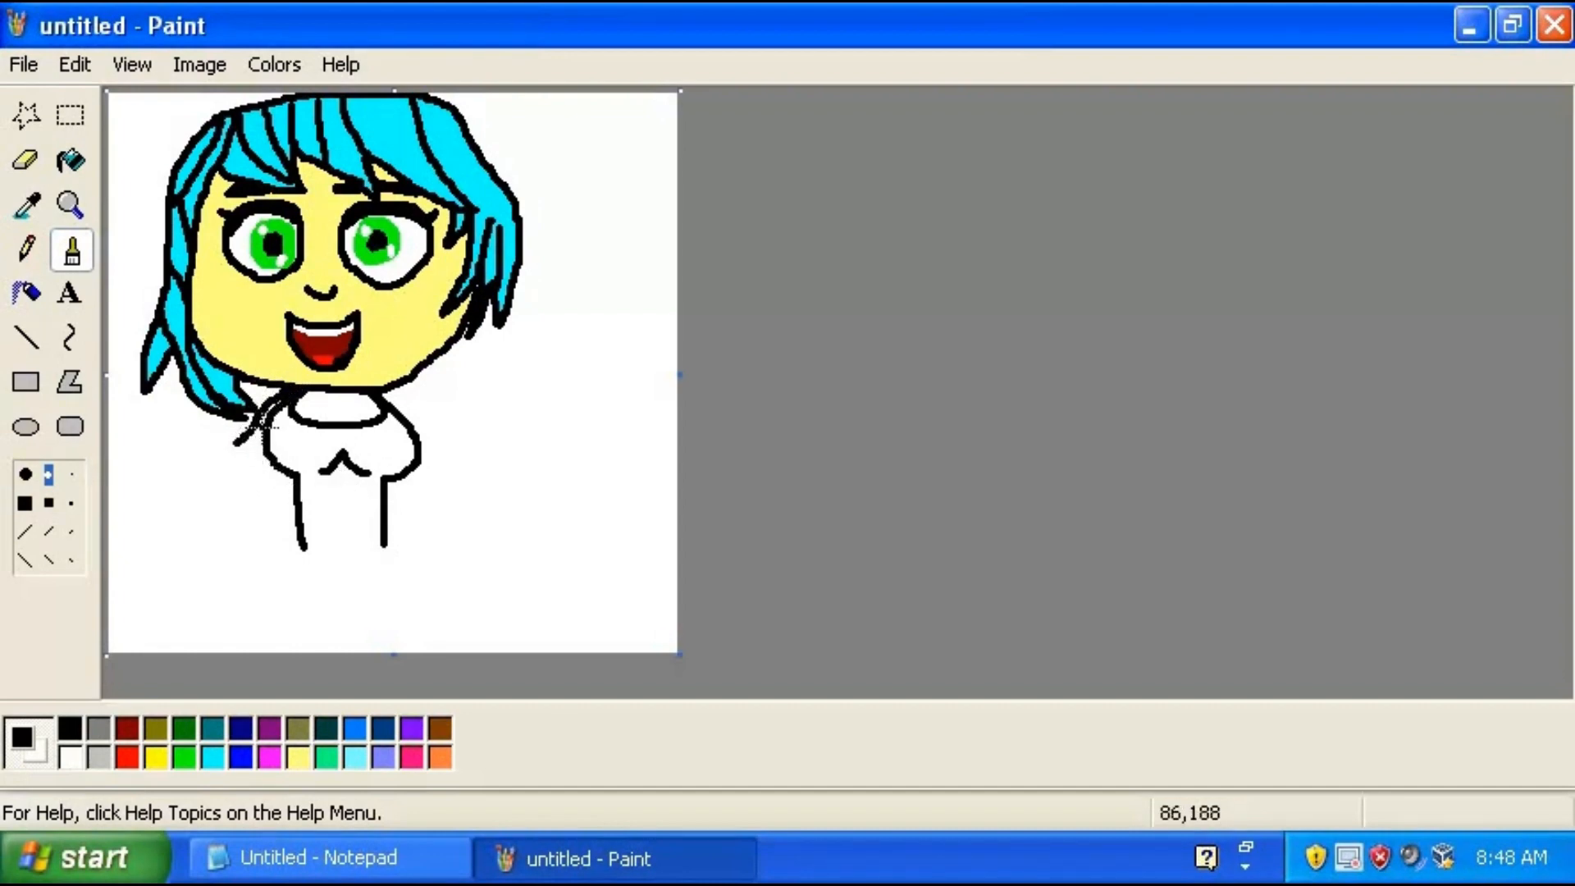
{"action": "key", "text": "ctrl+z"}
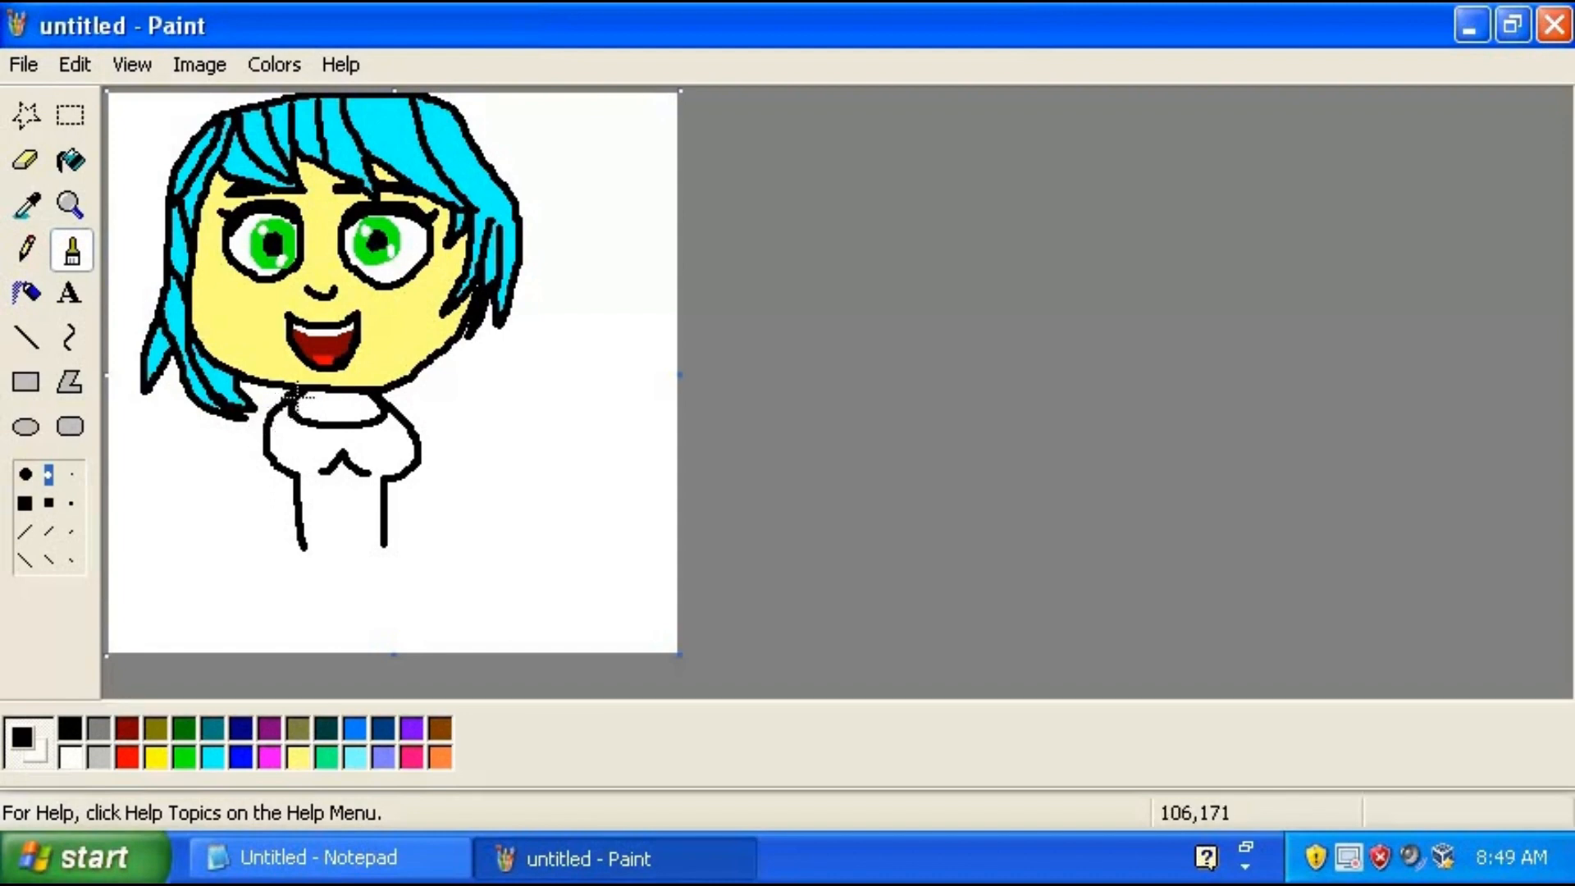
Erase both sides of the neckline and redraw them closer together in black, making the neck narrower
{"action": "left_click", "coordinate": [27, 165]}
{"action": "mouse_move", "coordinate": [307, 394]}
{"action": "left_mouse_down"}
{"action": "mouse_move", "coordinate": [298, 430]}
{"action": "mouse_move", "coordinate": [358, 425]}
{"action": "left_mouse_up"}
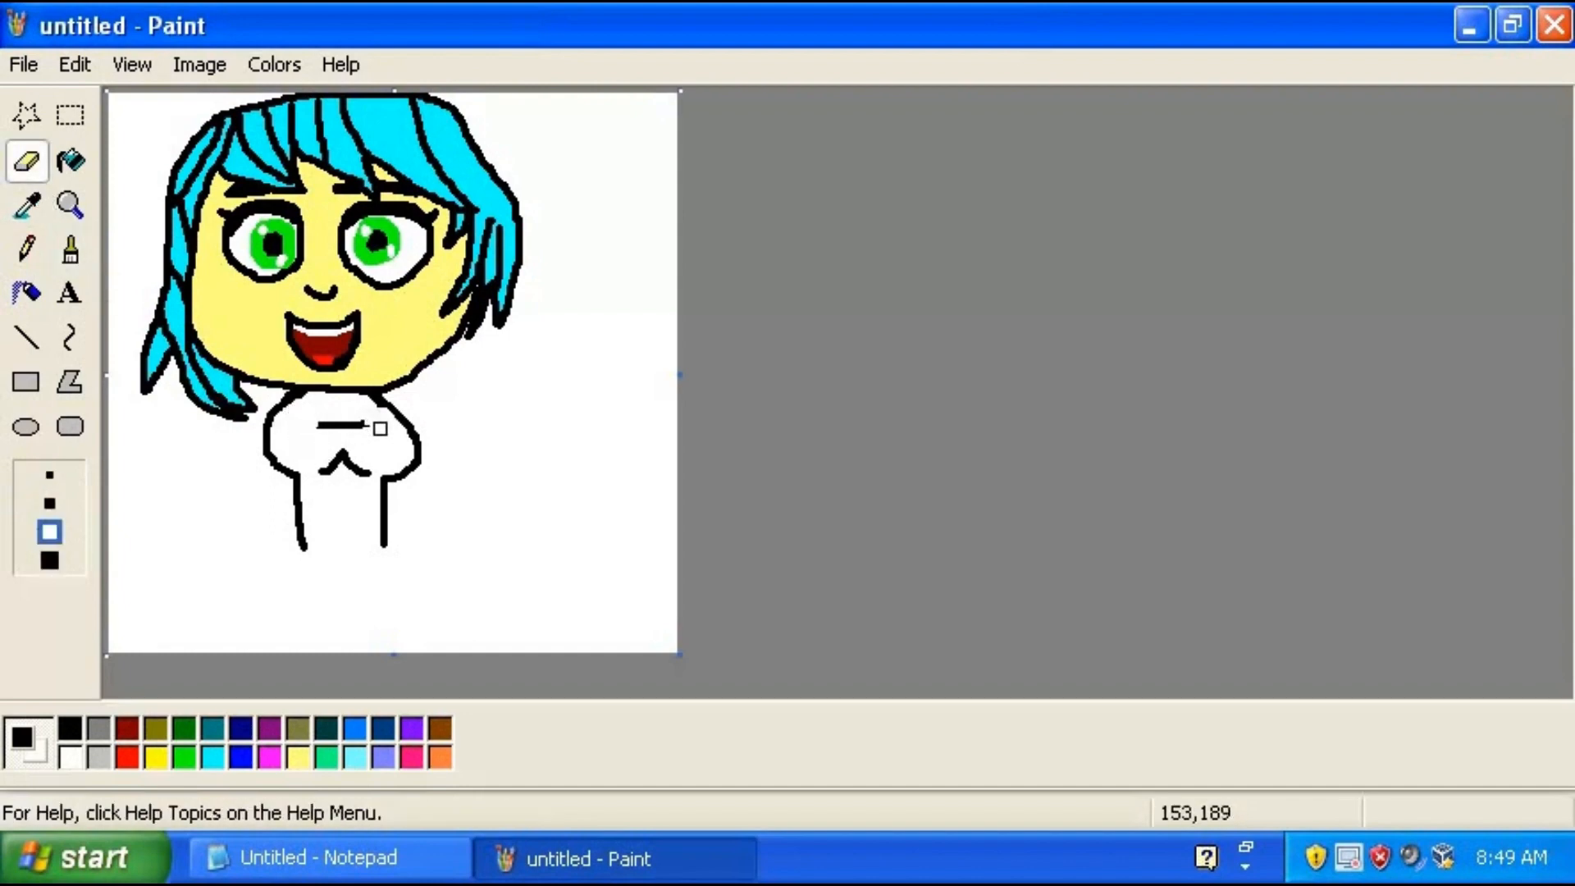
{"action": "left_click", "coordinate": [72, 271]}
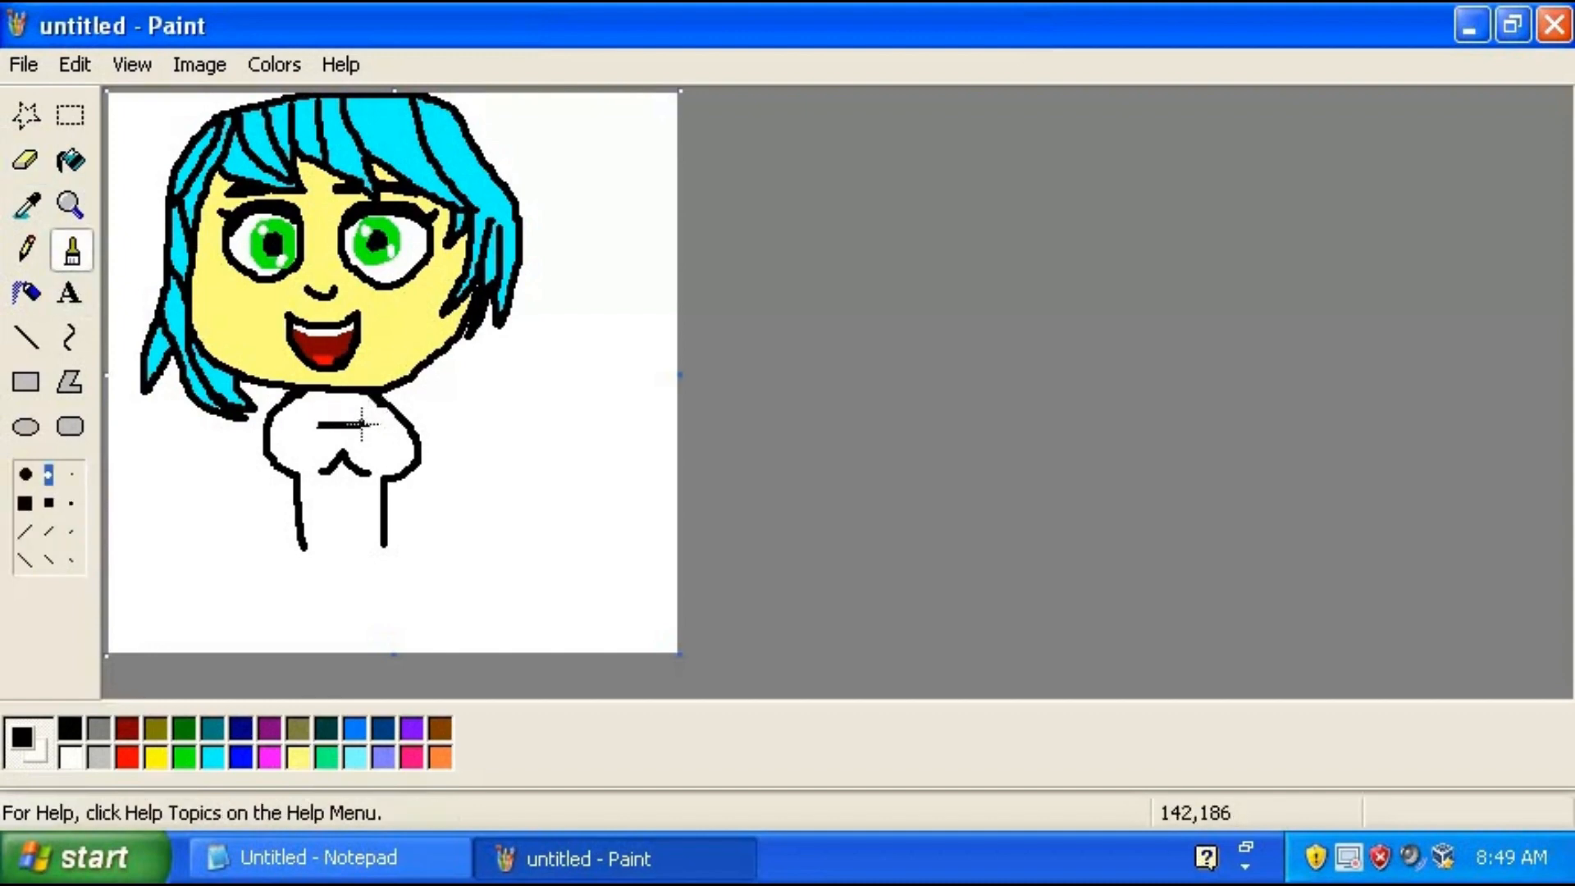
{"action": "left_click_drag", "start_coordinate": [368, 422], "coordinate": [367, 396]}
{"action": "mouse_move", "coordinate": [332, 422]}
{"action": "left_mouse_down"}
{"action": "mouse_move", "coordinate": [310, 402]}
{"action": "mouse_move", "coordinate": [325, 386]}
{"action": "left_mouse_up"}
{"action": "left_click_drag", "start_coordinate": [320, 388], "coordinate": [311, 419]}
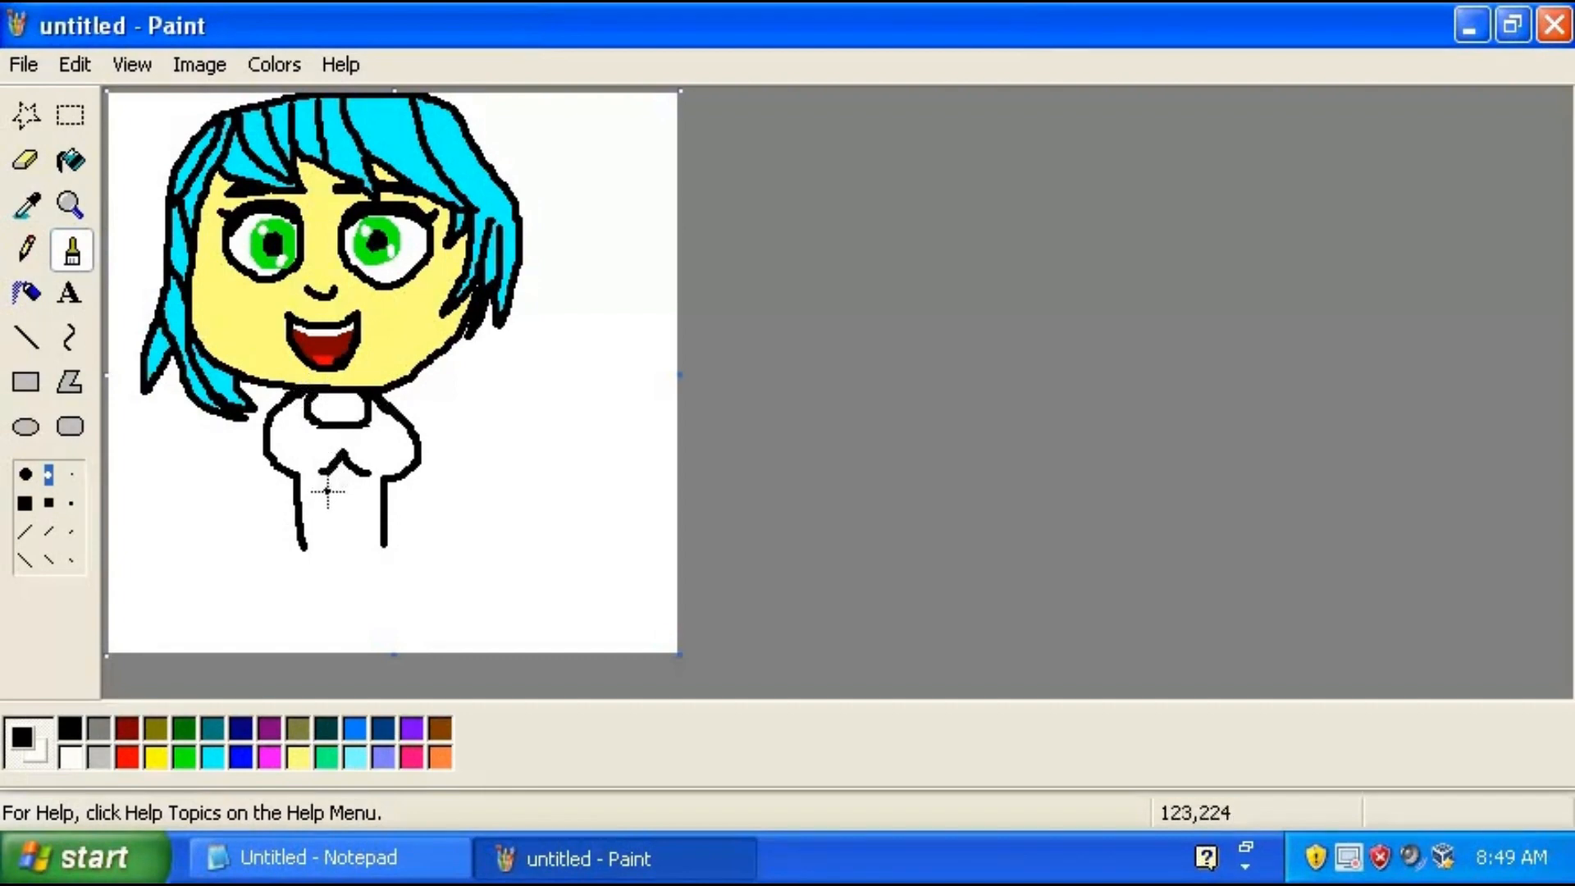
Draw black-outlined shorts with a centre seam below the waist and fill them with orange
{"action": "mouse_move", "coordinate": [304, 552]}
{"action": "left_mouse_down"}
{"action": "mouse_move", "coordinate": [378, 545]}
{"action": "mouse_move", "coordinate": [310, 547]}
{"action": "mouse_move", "coordinate": [273, 594]}
{"action": "mouse_move", "coordinate": [339, 613]}
{"action": "mouse_move", "coordinate": [288, 580]}
{"action": "mouse_move", "coordinate": [285, 601]}
{"action": "mouse_move", "coordinate": [350, 617]}
{"action": "mouse_move", "coordinate": [400, 591]}
{"action": "mouse_move", "coordinate": [385, 541]}
{"action": "mouse_move", "coordinate": [339, 577]}
{"action": "mouse_move", "coordinate": [355, 577]}
{"action": "mouse_move", "coordinate": [350, 604]}
{"action": "left_mouse_up"}
{"action": "key", "text": "ctrl+z"}
{"action": "key", "text": "ctrl+z"}
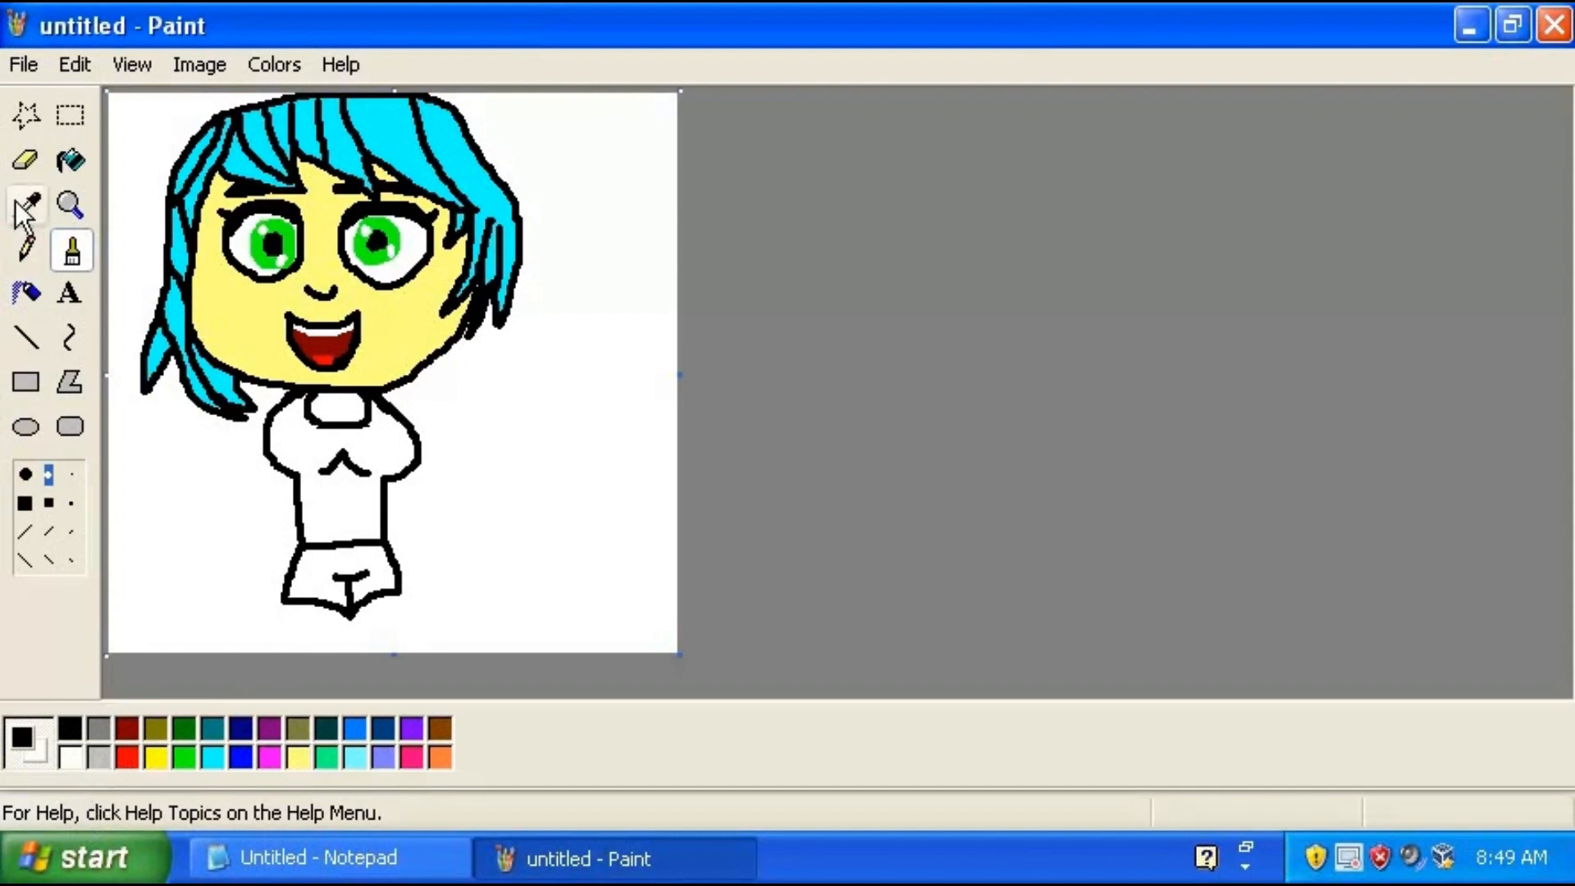
{"action": "left_click", "coordinate": [70, 161]}
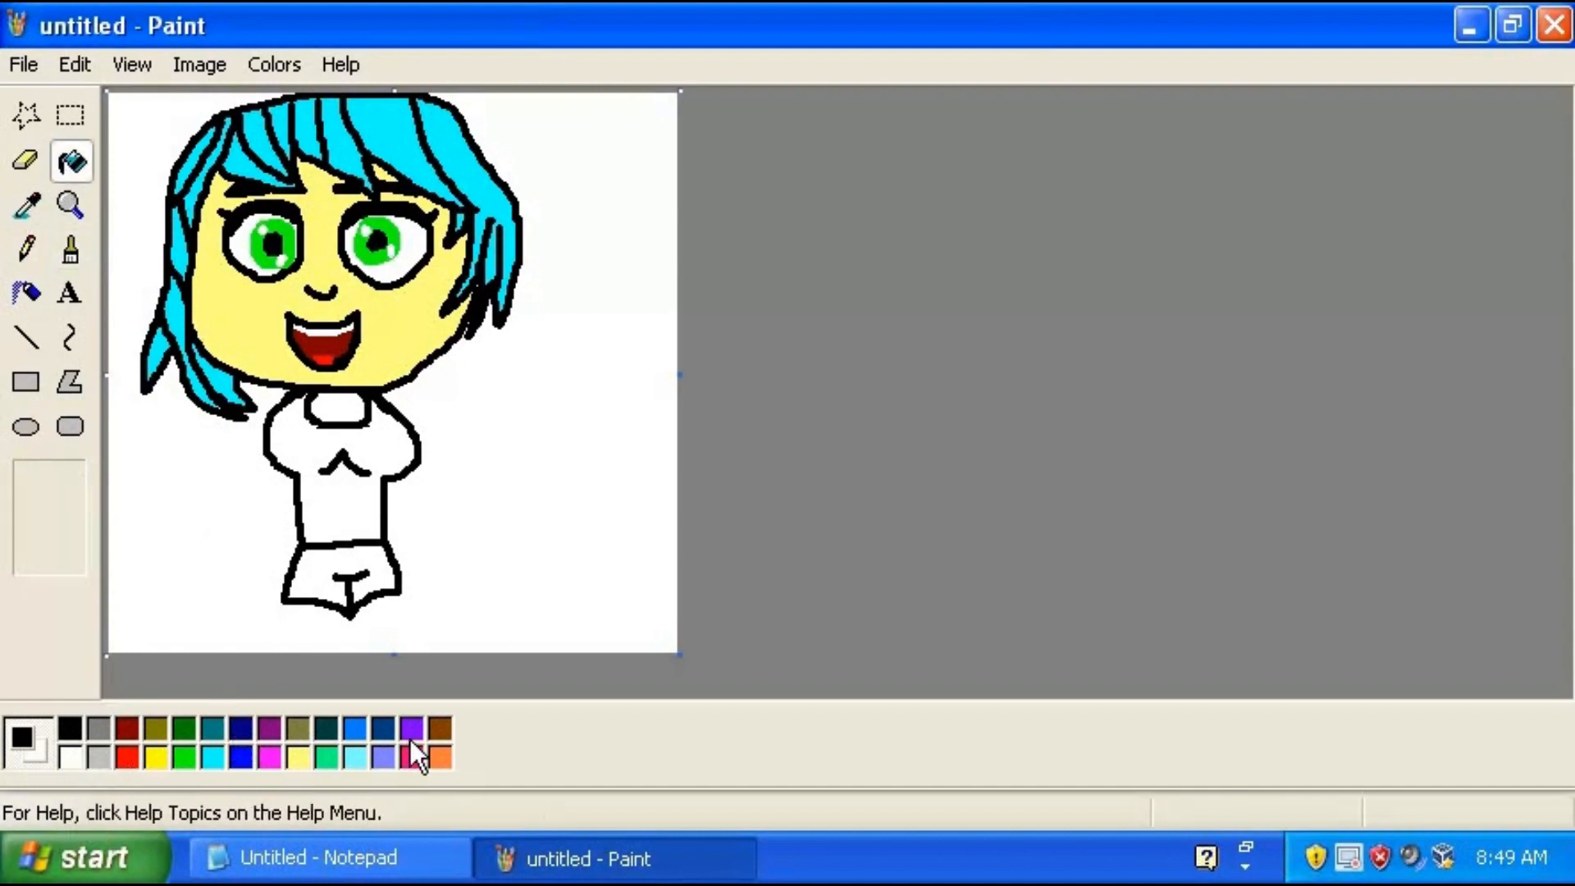
{"action": "left_click", "coordinate": [440, 755]}
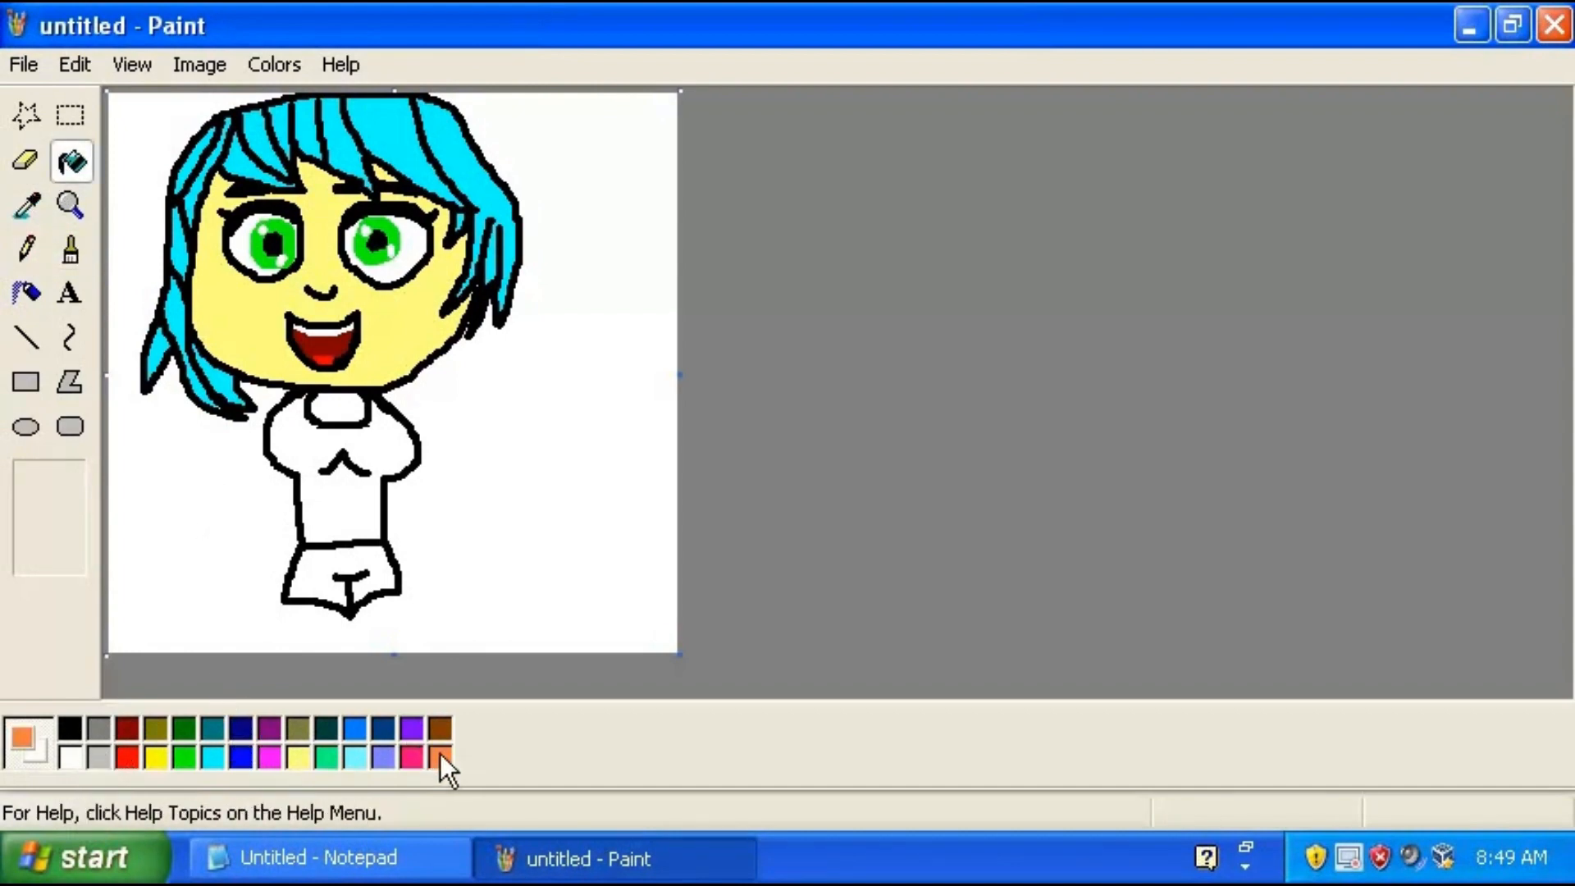
{"action": "left_click", "coordinate": [354, 548]}
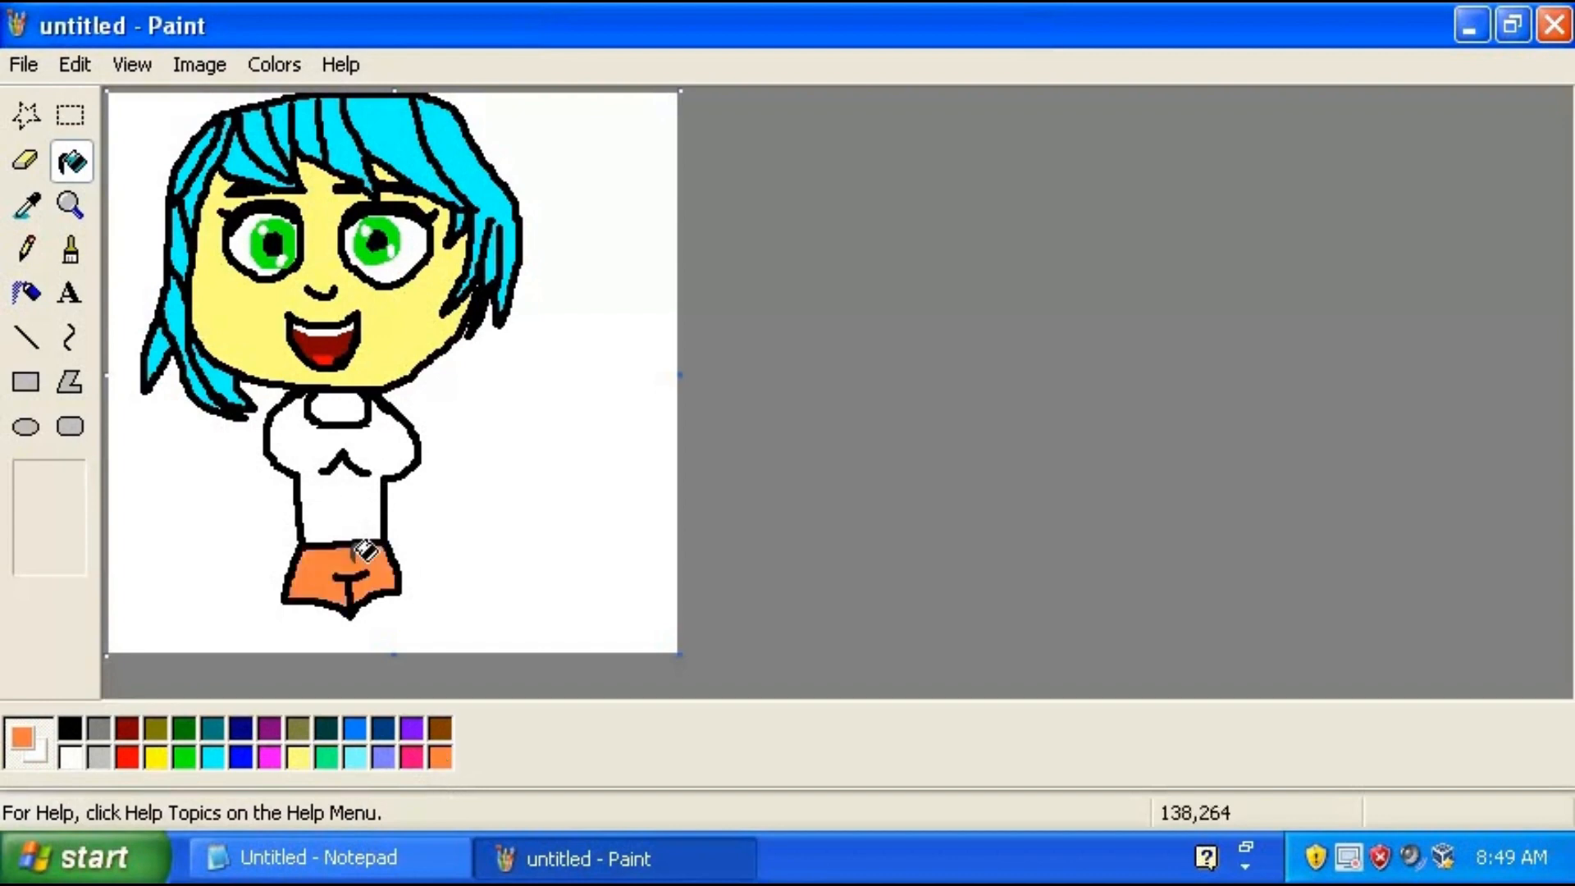
Paint a white and light grey drawstring on the front of the shorts, and fill the neck with pale yellow
{"action": "left_click", "coordinate": [72, 256]}
{"action": "left_click", "coordinate": [71, 756]}
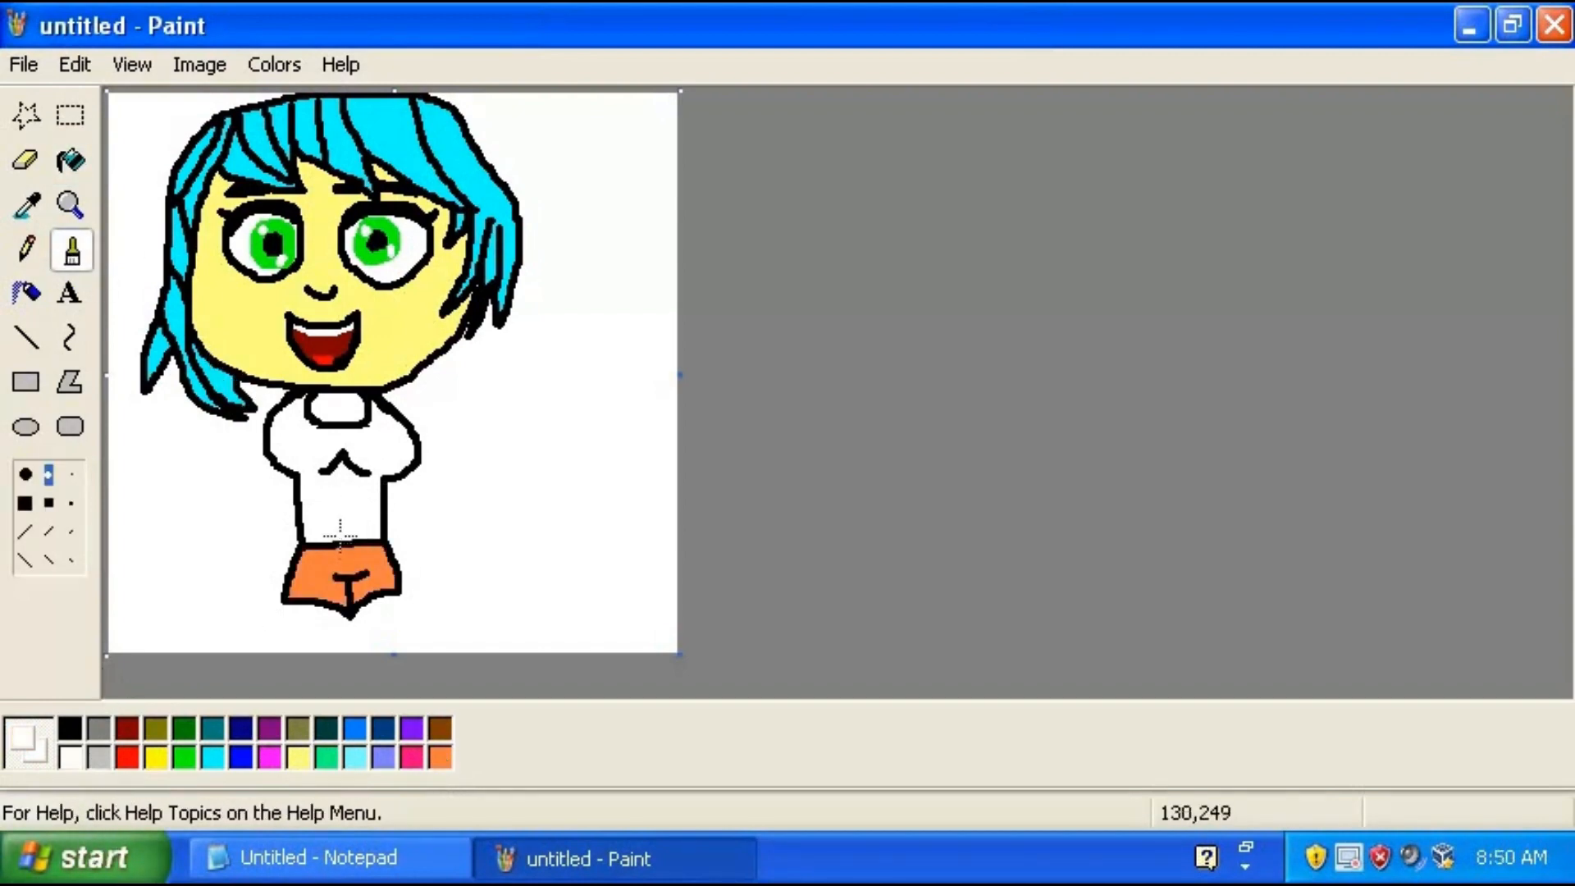
{"action": "left_click_drag", "start_coordinate": [339, 557], "coordinate": [361, 557]}
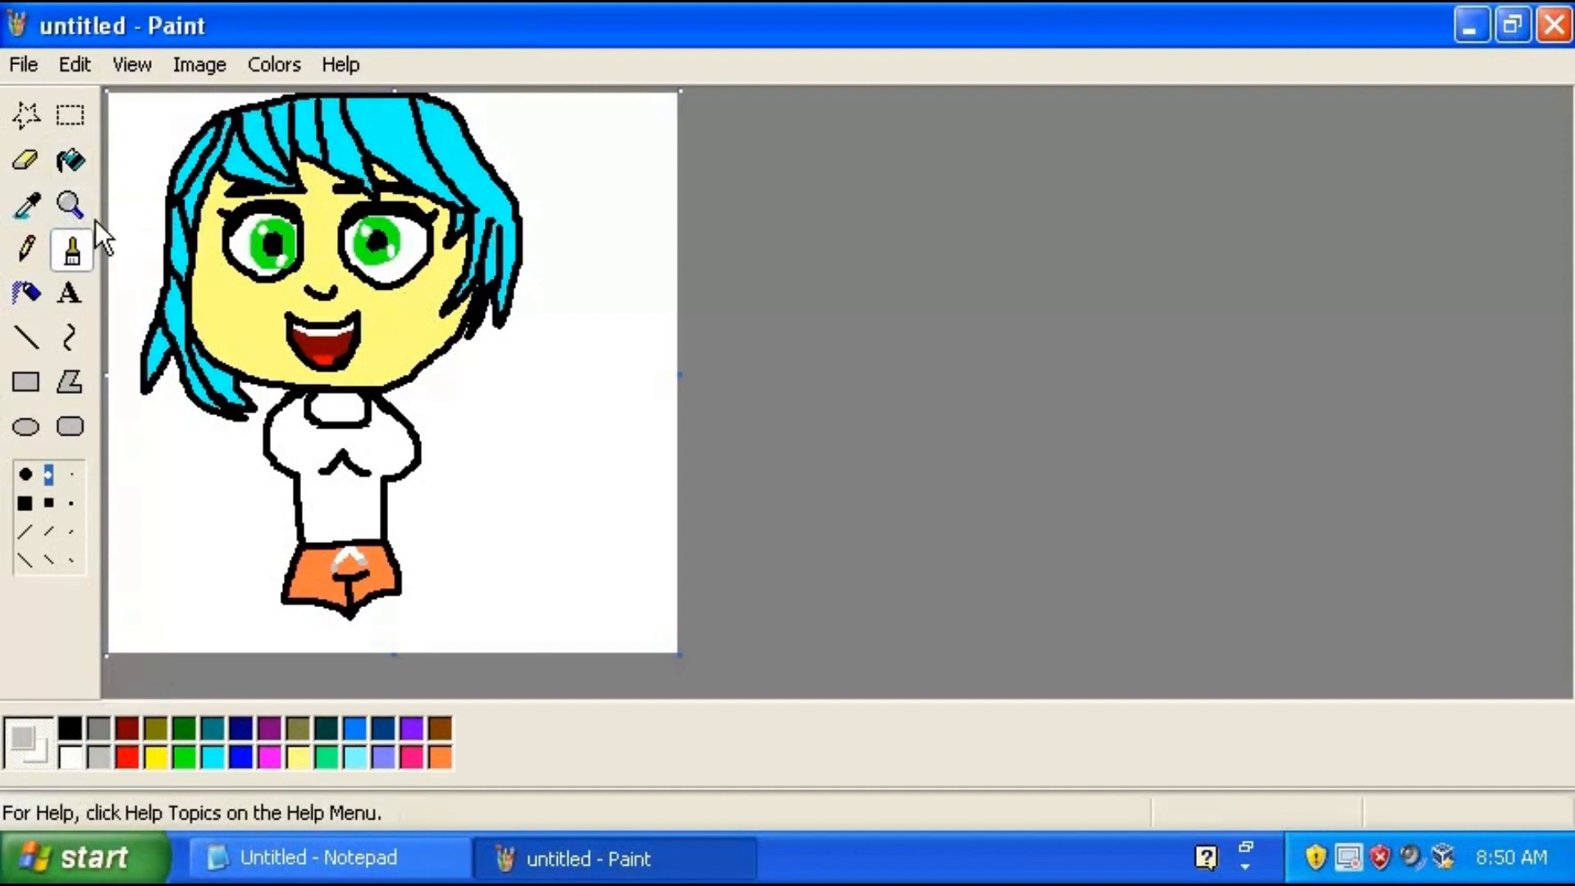
{"action": "left_click", "coordinate": [71, 161]}
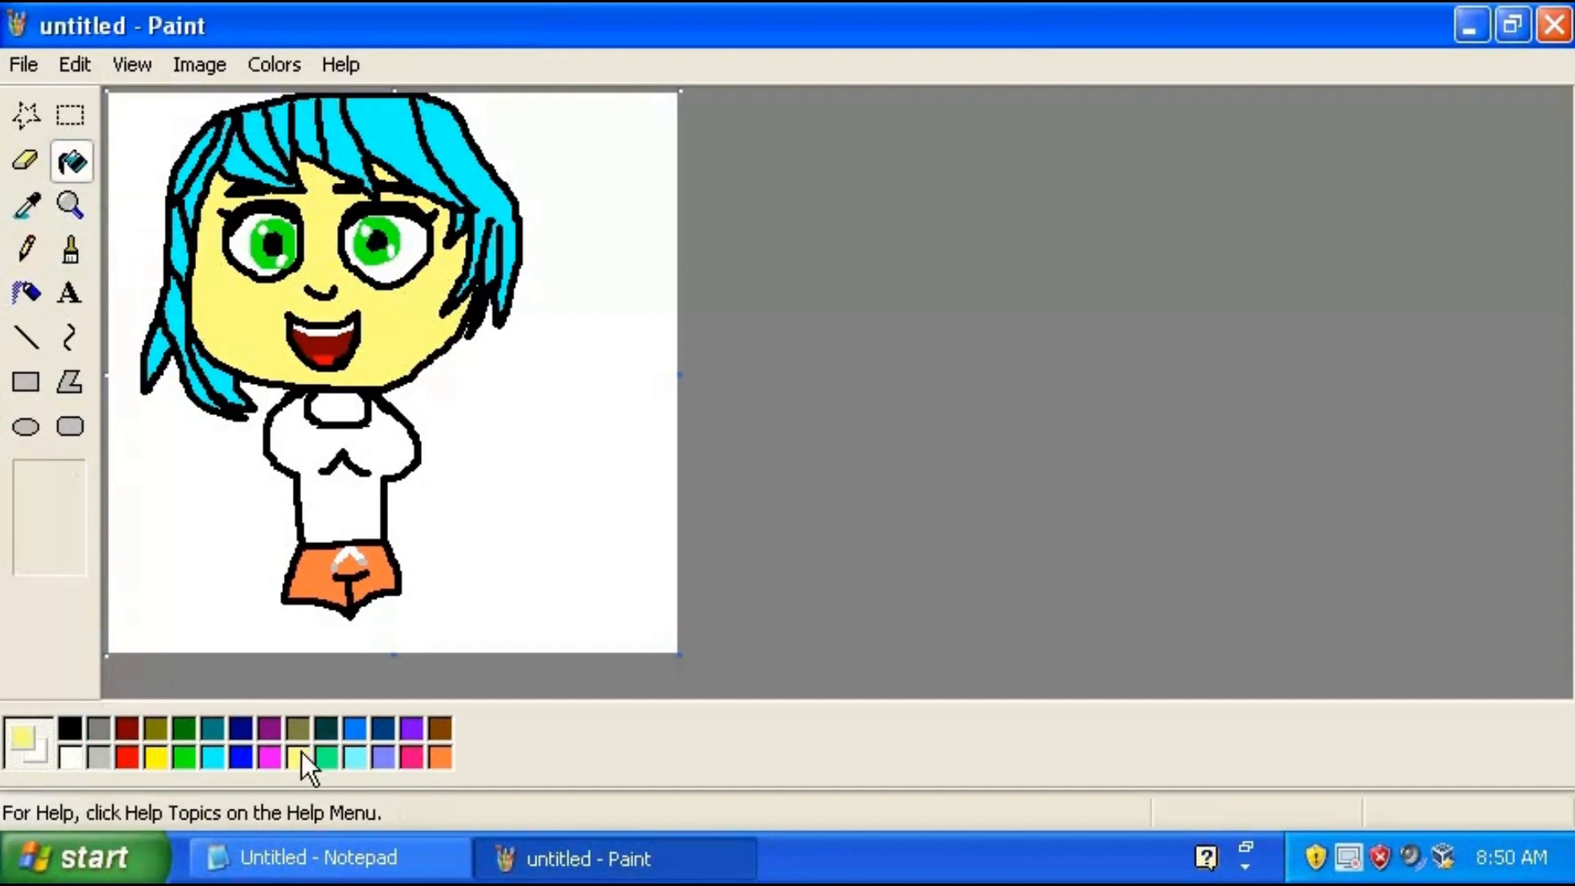
{"action": "left_click", "coordinate": [337, 408]}
Outline the left-side arm and hand in black with small thin marks on the forearm, and fill it with pale yellow
{"action": "left_click", "coordinate": [73, 248]}
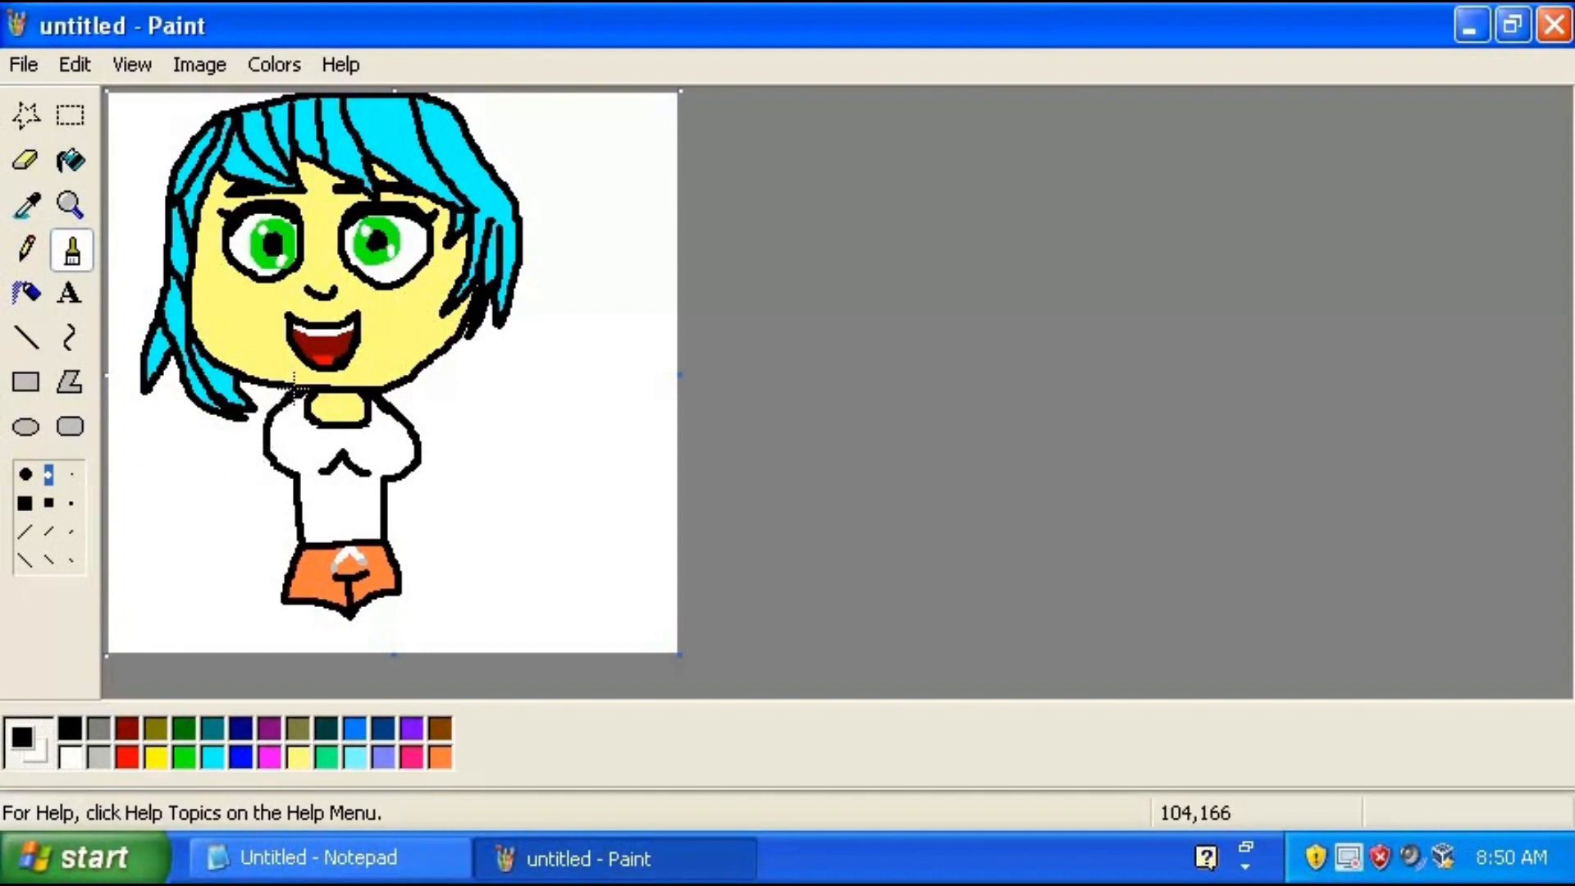
{"action": "mouse_move", "coordinate": [293, 390]}
{"action": "left_mouse_down"}
{"action": "mouse_move", "coordinate": [166, 520]}
{"action": "mouse_move", "coordinate": [169, 548]}
{"action": "mouse_move", "coordinate": [183, 543]}
{"action": "mouse_move", "coordinate": [184, 562]}
{"action": "mouse_move", "coordinate": [217, 534]}
{"action": "mouse_move", "coordinate": [241, 471]}
{"action": "mouse_move", "coordinate": [269, 468]}
{"action": "left_mouse_up"}
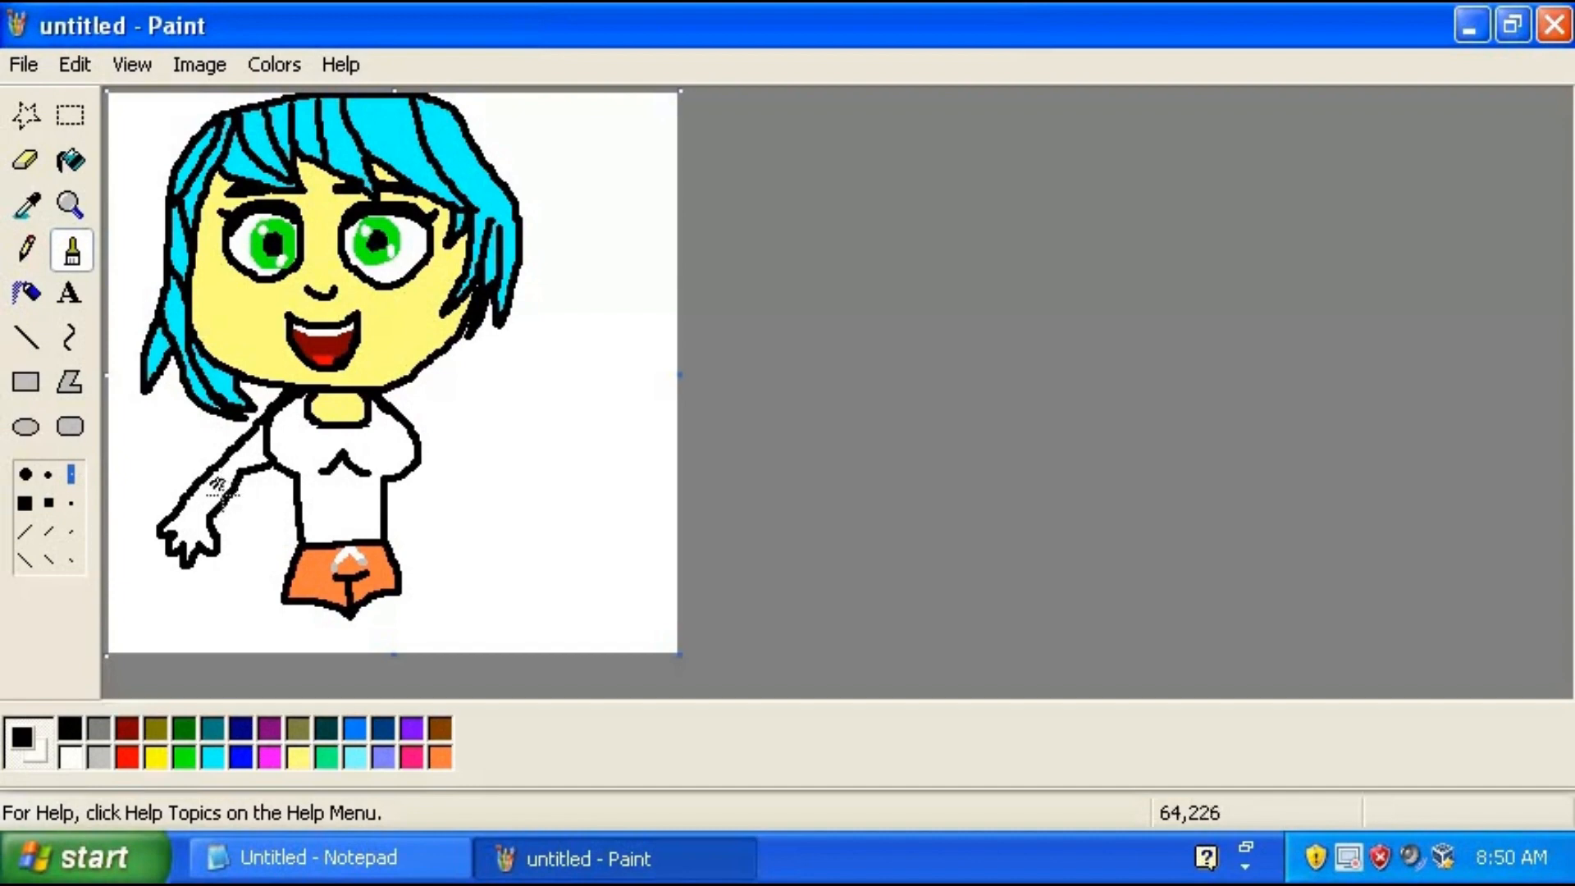
{"action": "left_click", "coordinate": [77, 174]}
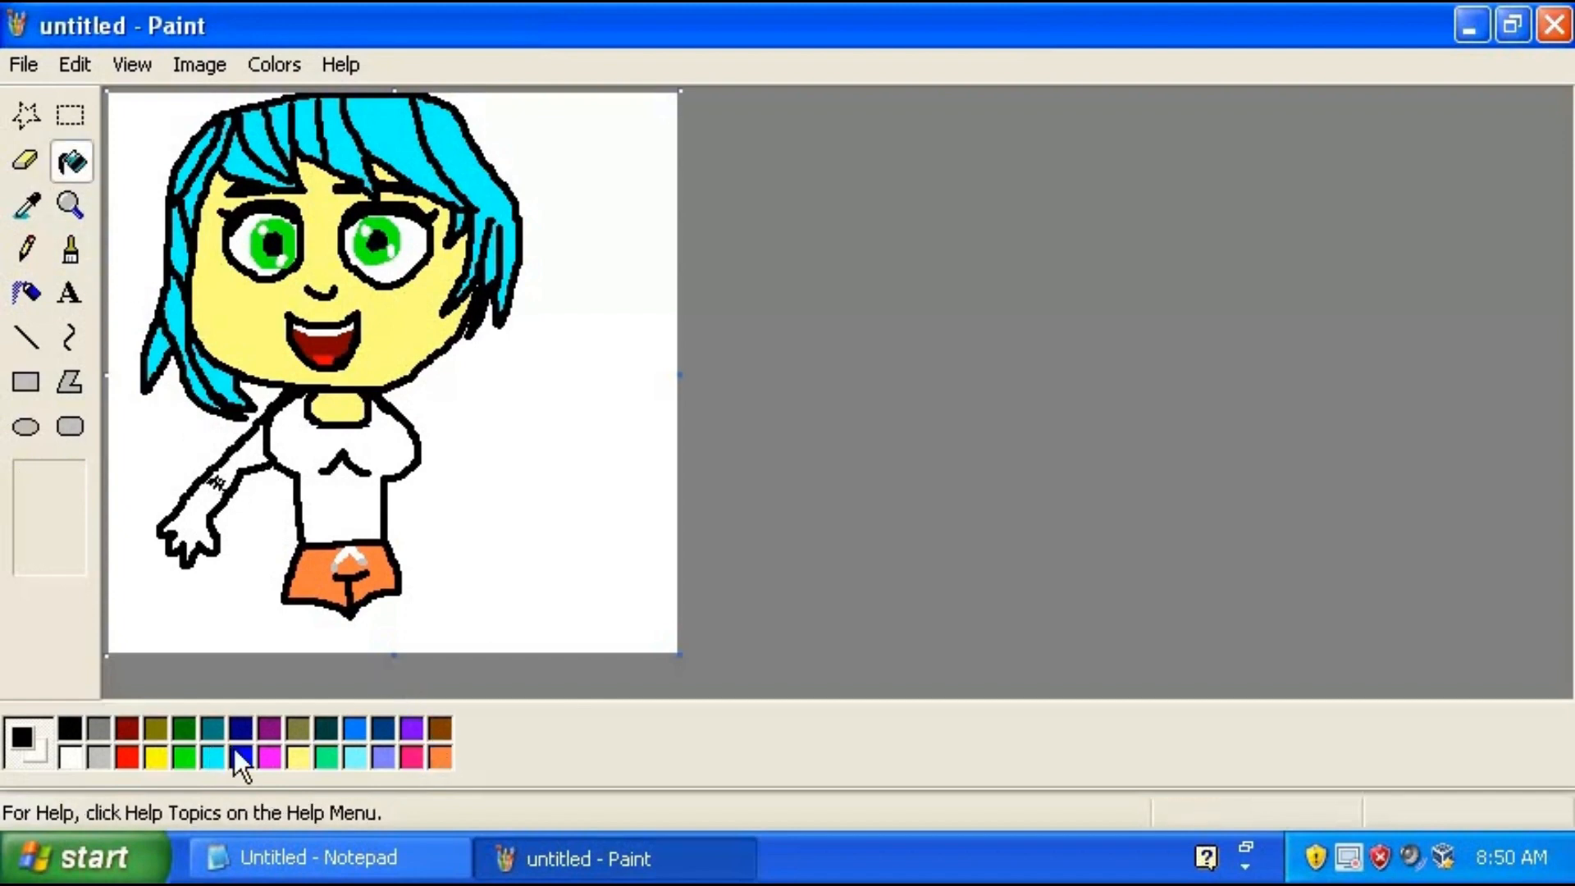
{"action": "left_click", "coordinate": [298, 756]}
{"action": "left_click", "coordinate": [212, 534]}
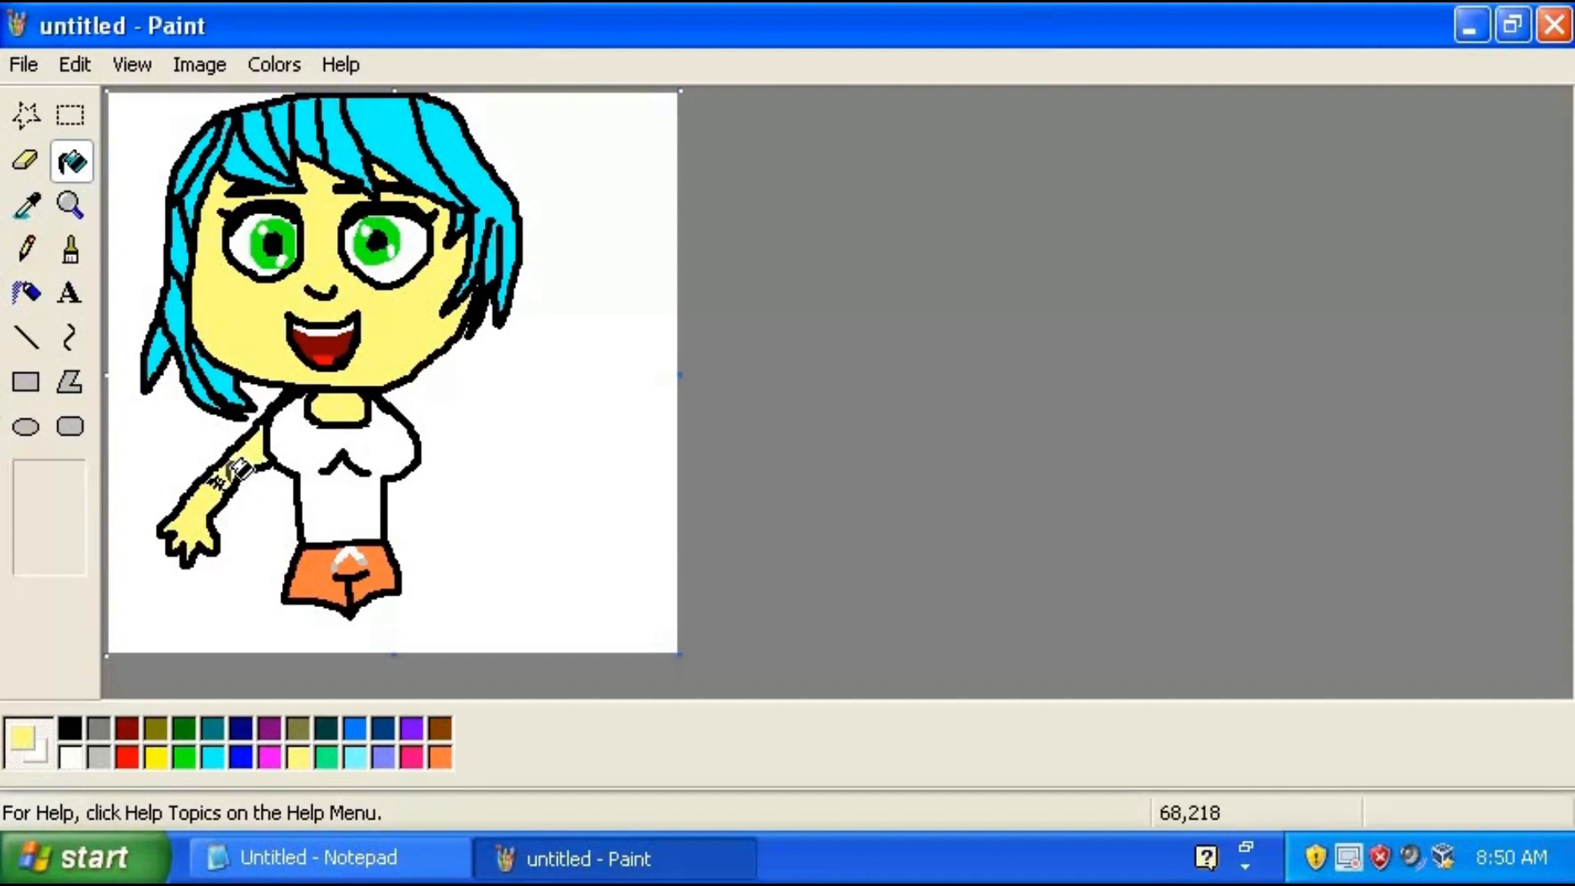
{"action": "left_click", "coordinate": [248, 450]}
Outline the right-side arm and hand in black with the medium round brush, and fill it with pale yellow
{"action": "left_click", "coordinate": [72, 251]}
{"action": "left_click", "coordinate": [49, 475]}
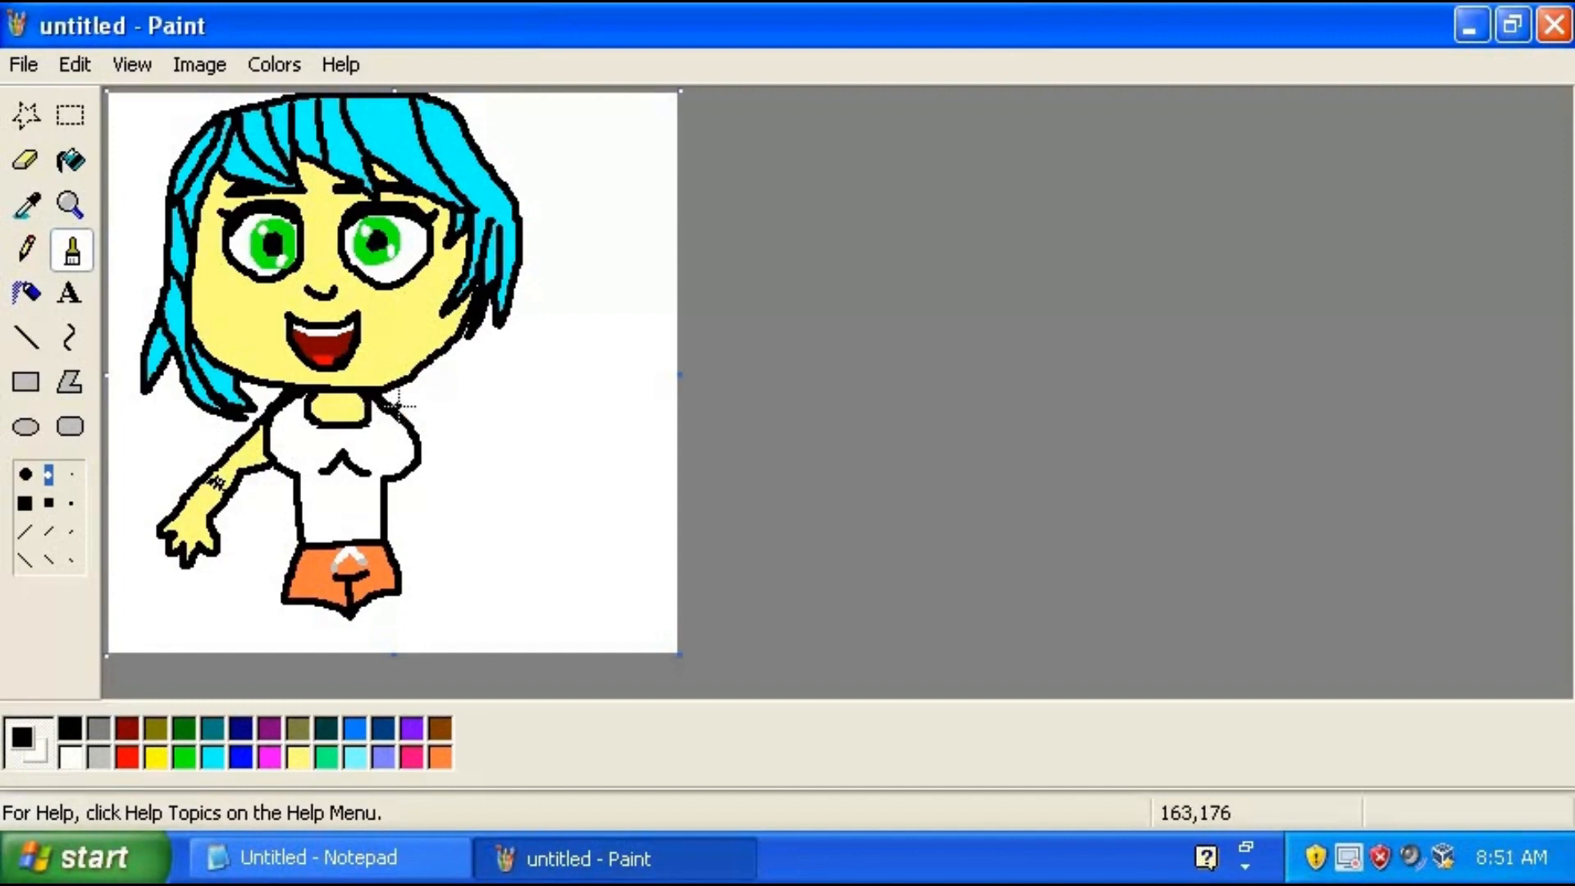
{"action": "mouse_move", "coordinate": [377, 392]}
{"action": "left_mouse_down"}
{"action": "mouse_move", "coordinate": [467, 435]}
{"action": "mouse_move", "coordinate": [533, 495]}
{"action": "mouse_move", "coordinate": [524, 538]}
{"action": "mouse_move", "coordinate": [482, 528]}
{"action": "mouse_move", "coordinate": [486, 507]}
{"action": "mouse_move", "coordinate": [427, 464]}
{"action": "left_mouse_up"}
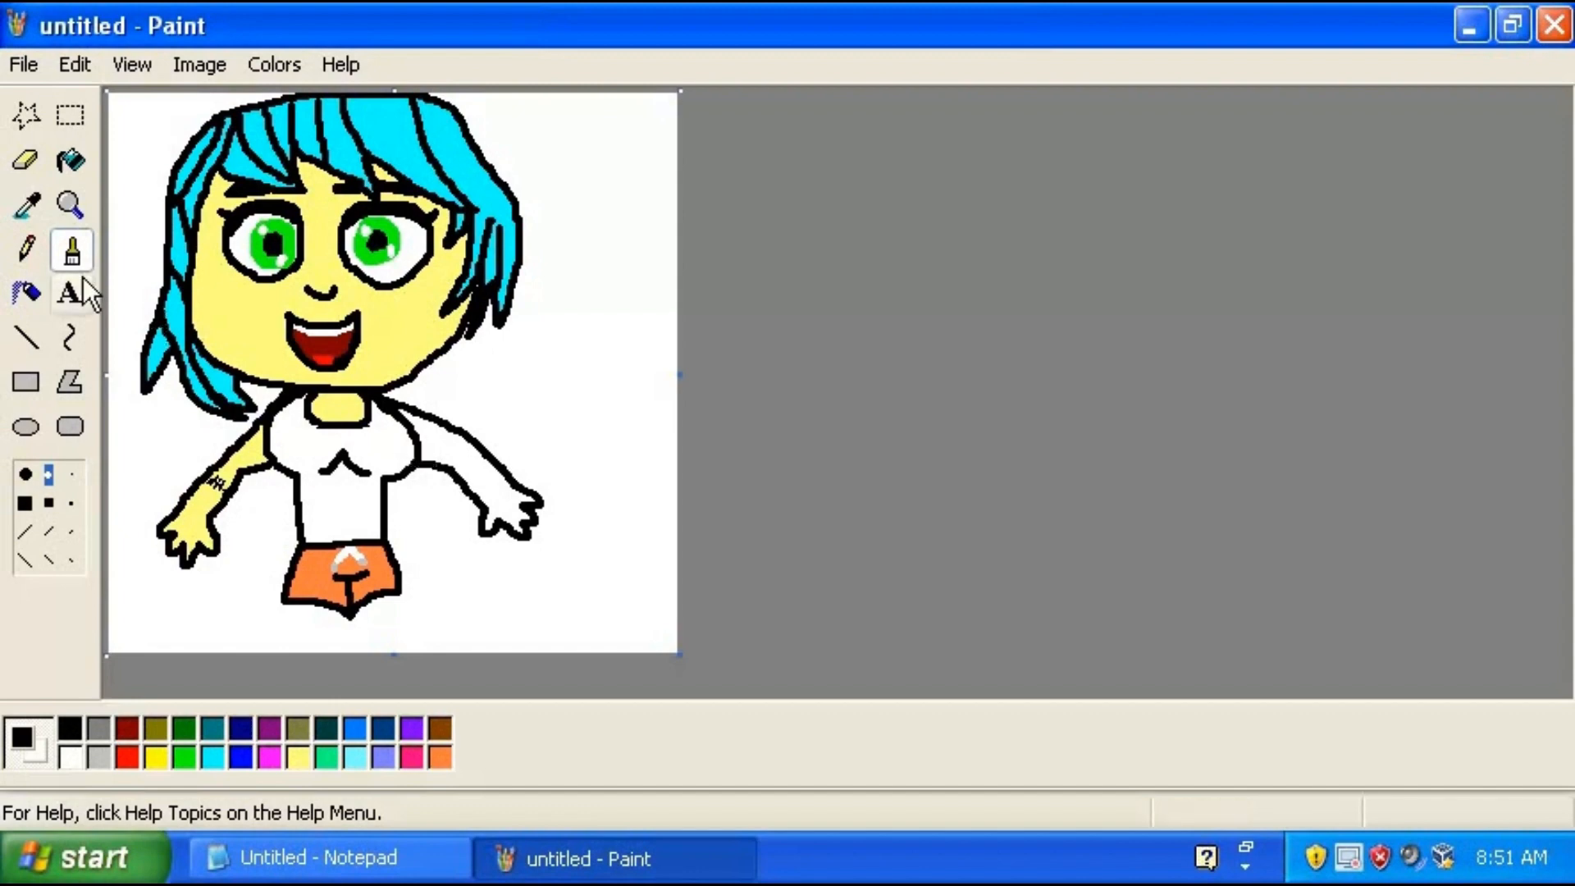
{"action": "left_click", "coordinate": [67, 166]}
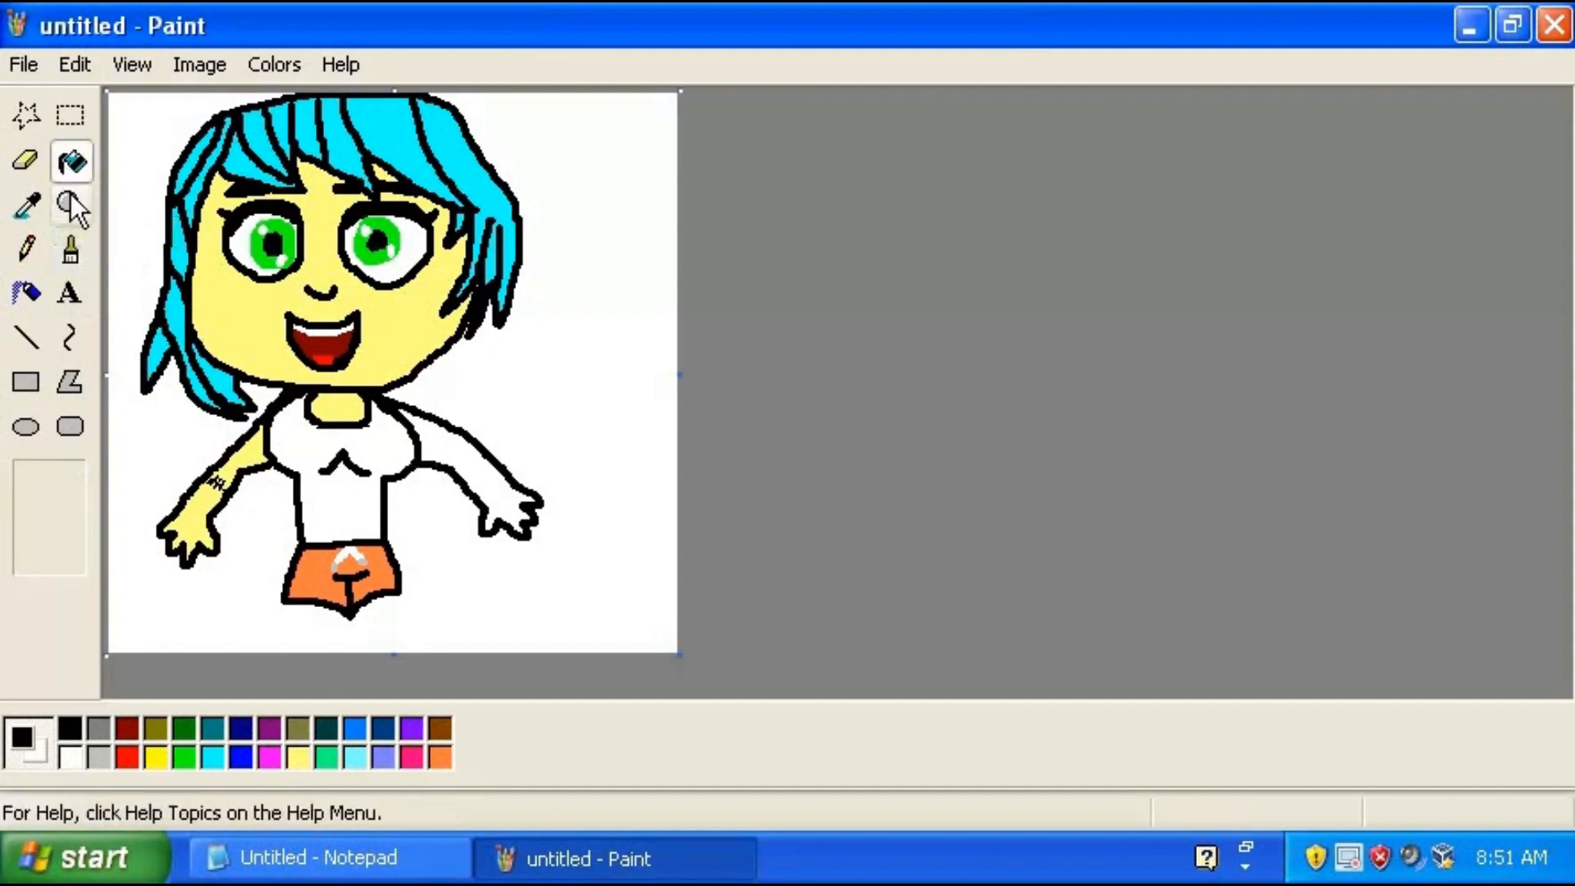
{"action": "left_click", "coordinate": [302, 755]}
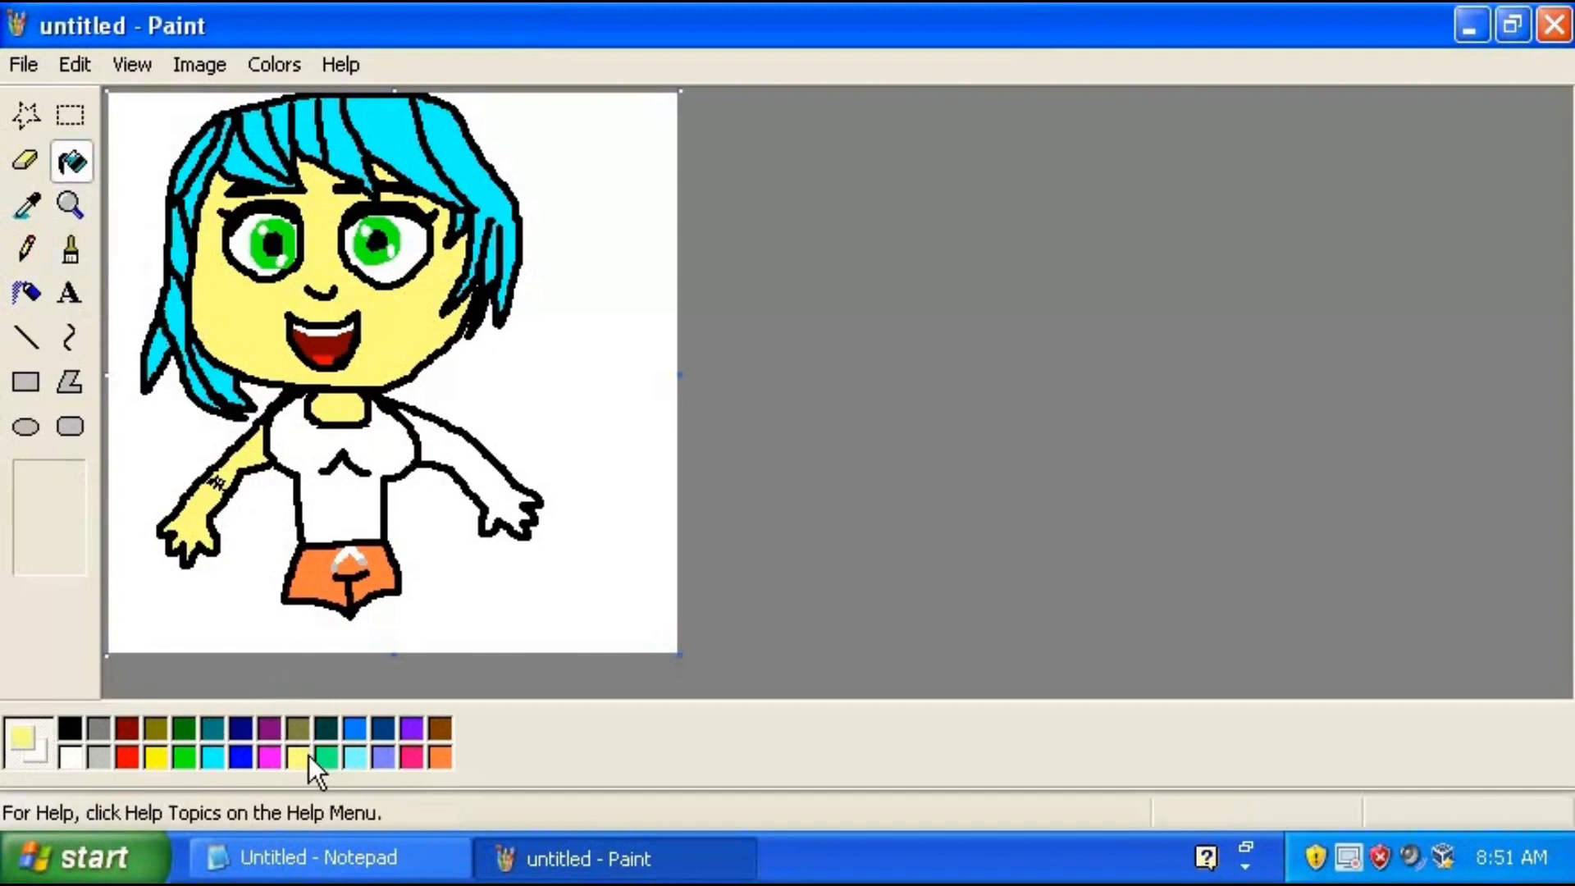
{"action": "left_click", "coordinate": [484, 472]}
Extend the canvas well below the shorts, trim its blank right side, and set the brush colour to black
{"action": "left_click_drag", "start_coordinate": [680, 656], "coordinate": [617, 709]}
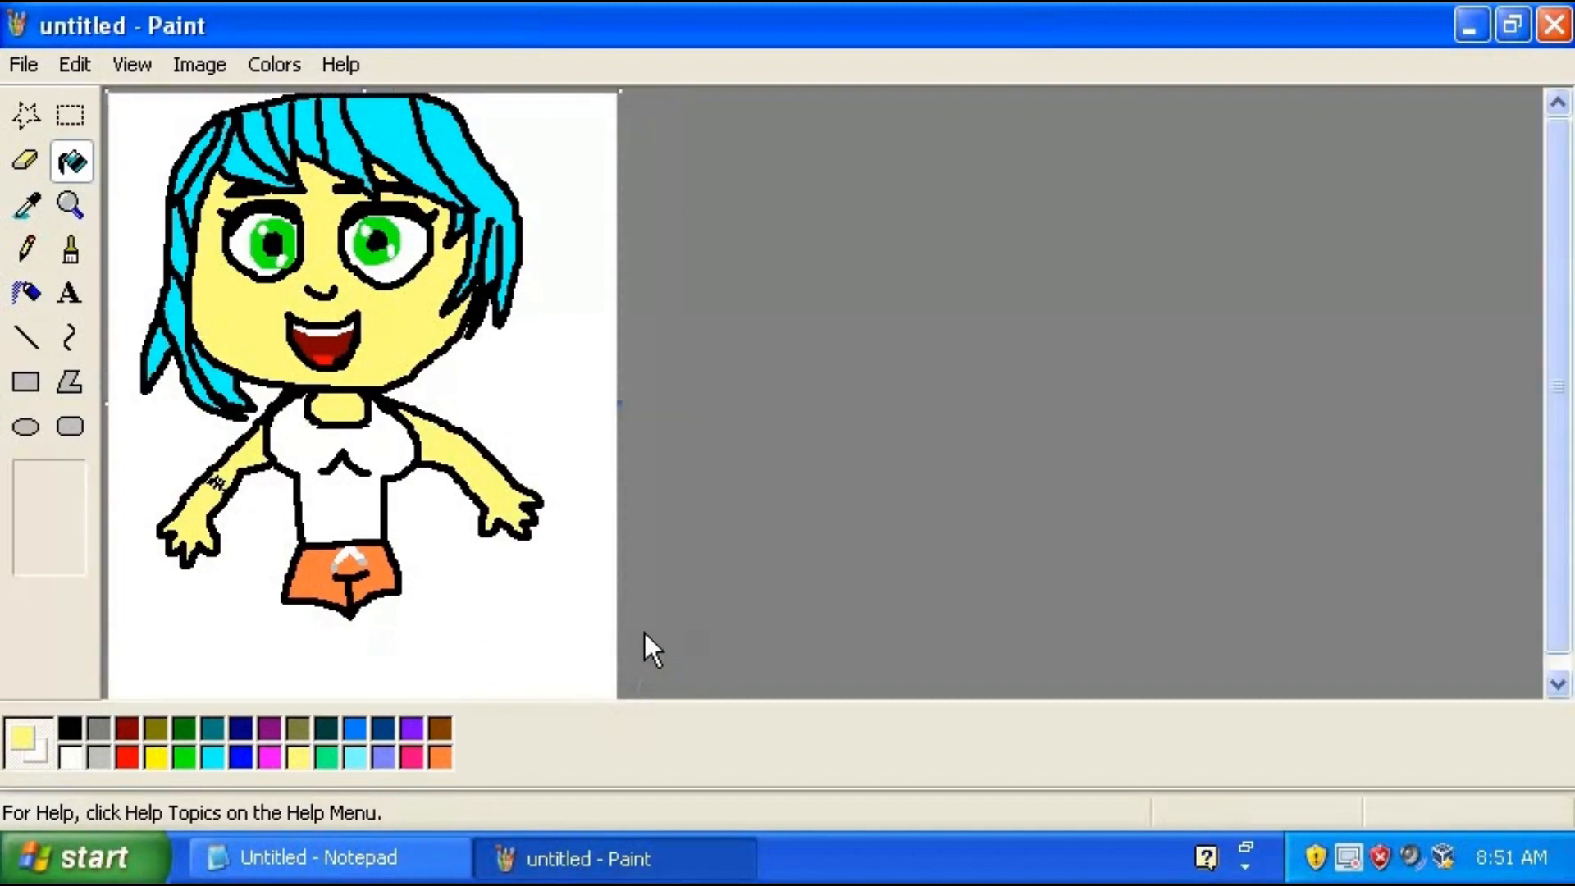
{"action": "left_click_drag", "start_coordinate": [1558, 453], "coordinate": [1558, 467]}
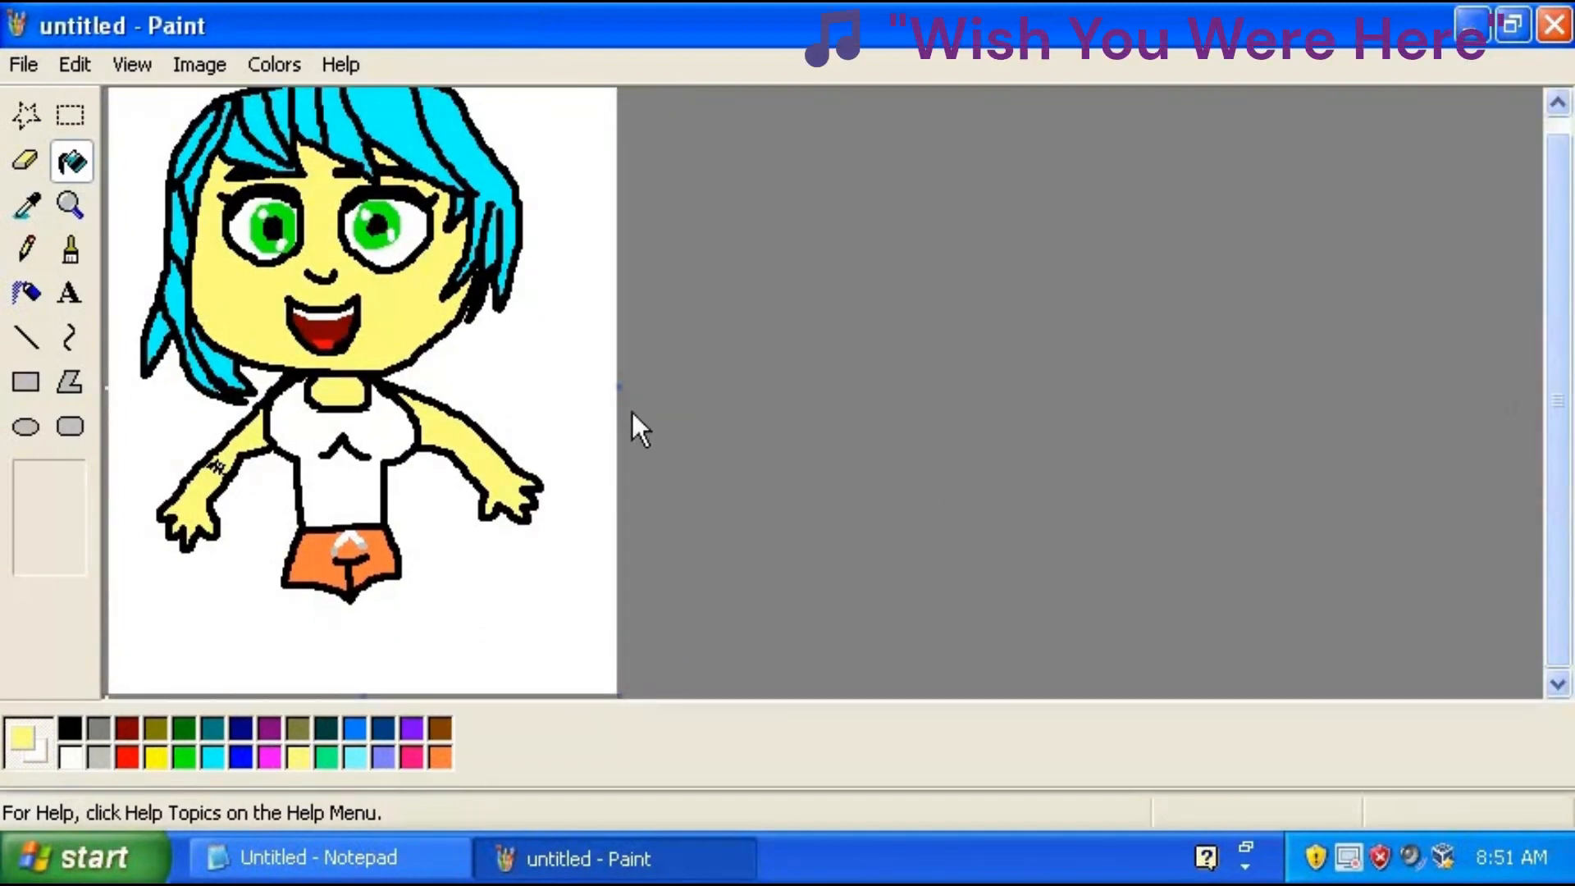
{"action": "left_click", "coordinate": [72, 253]}
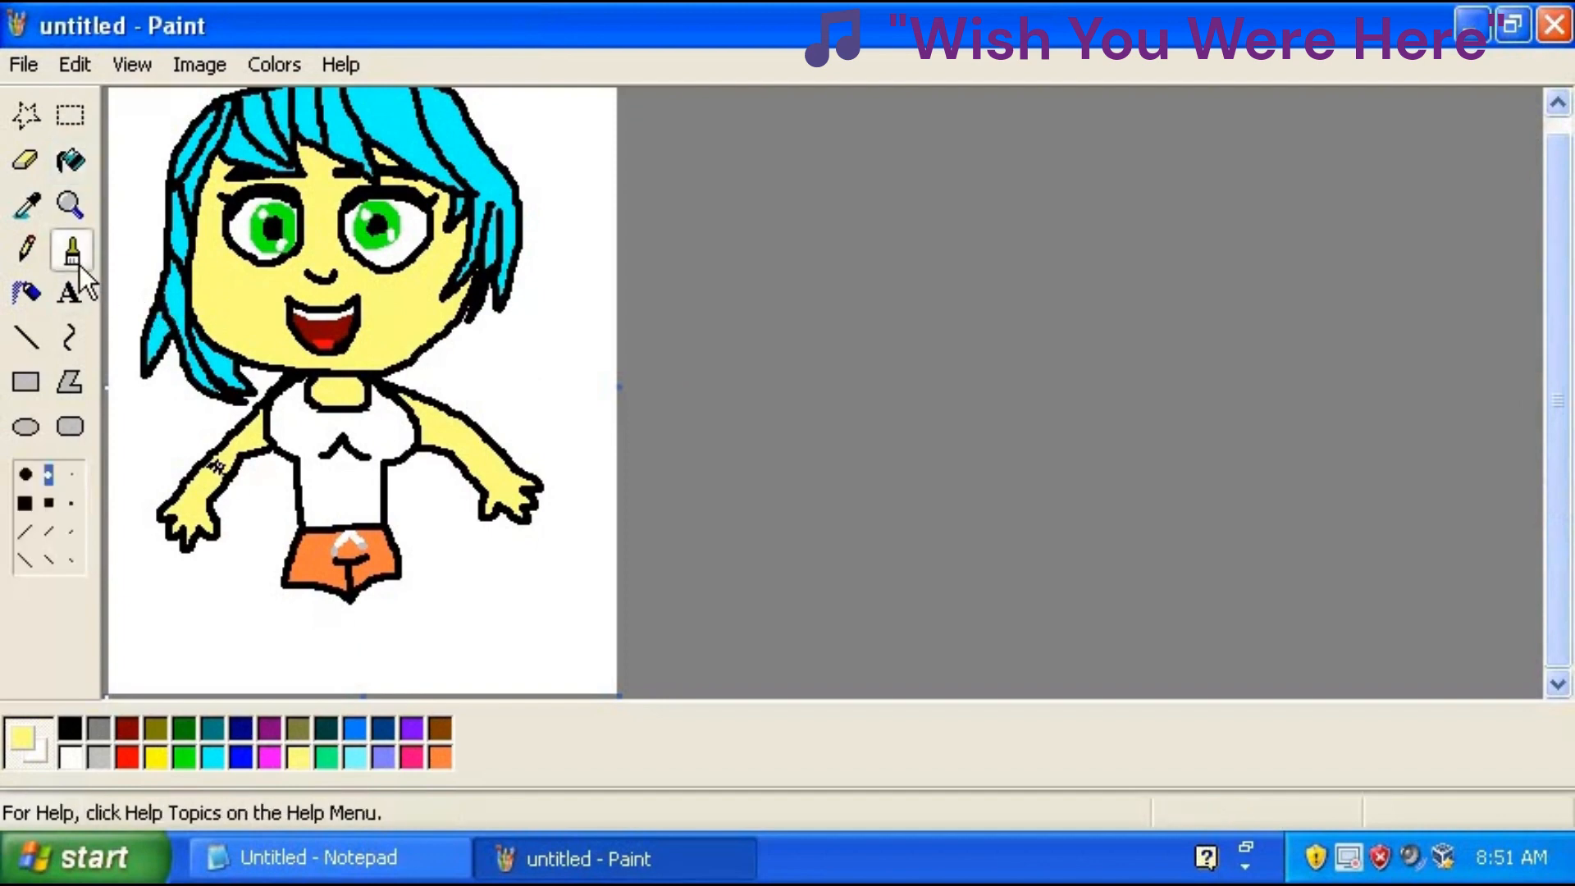
{"action": "left_click_drag", "start_coordinate": [619, 702], "coordinate": [604, 805]}
{"action": "left_click", "coordinate": [70, 728]}
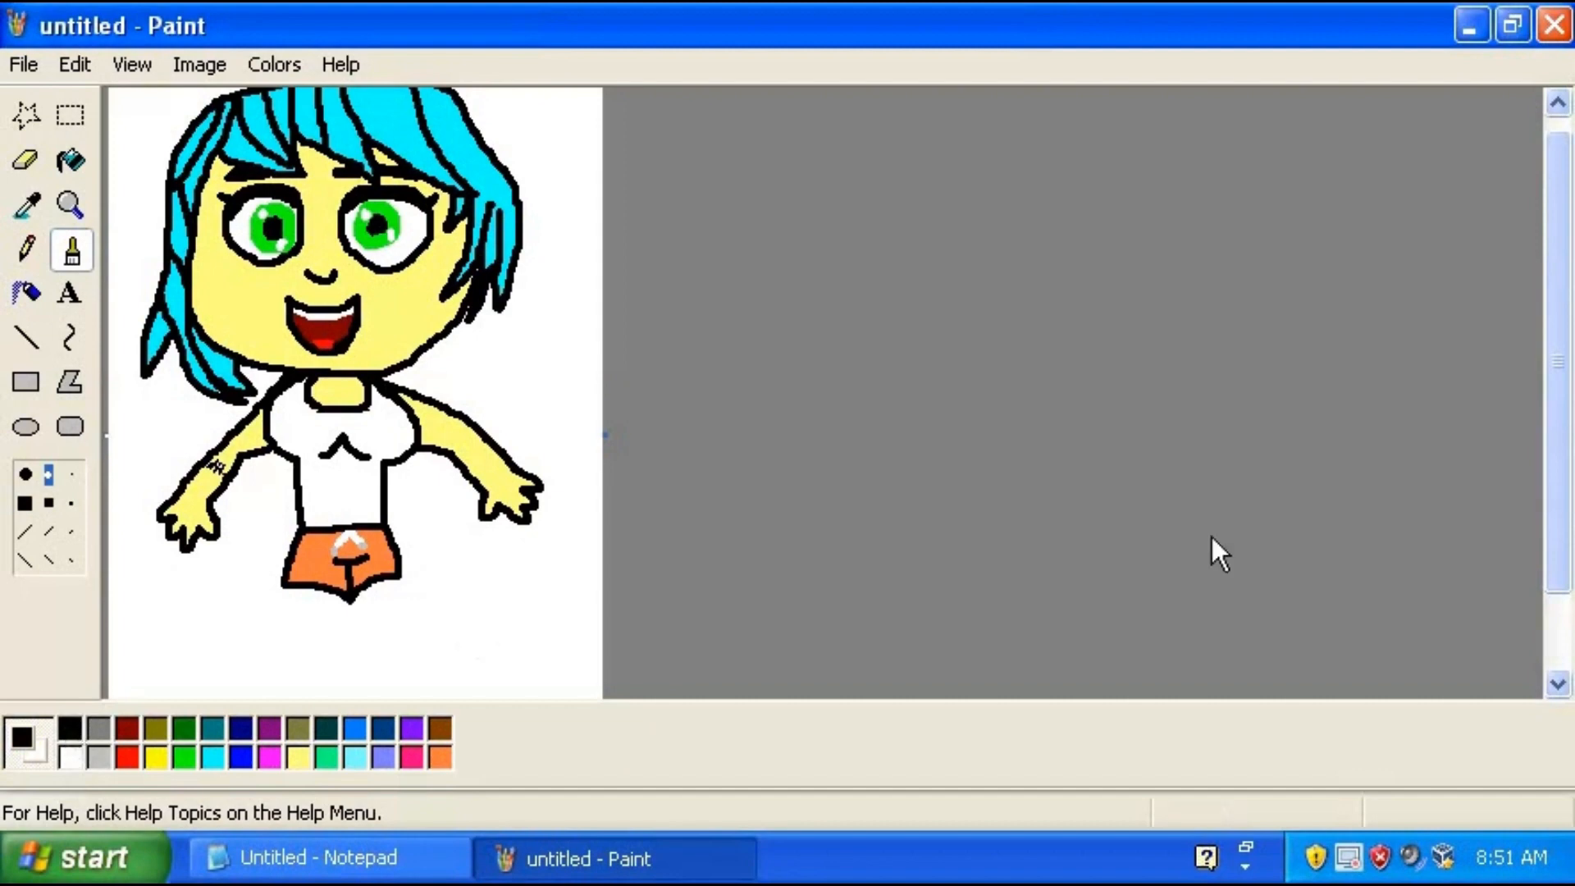
Outline both legs and feet in black below the shorts, redrawing the right-side leg once
{"action": "left_click_drag", "start_coordinate": [1563, 527], "coordinate": [1560, 616]}
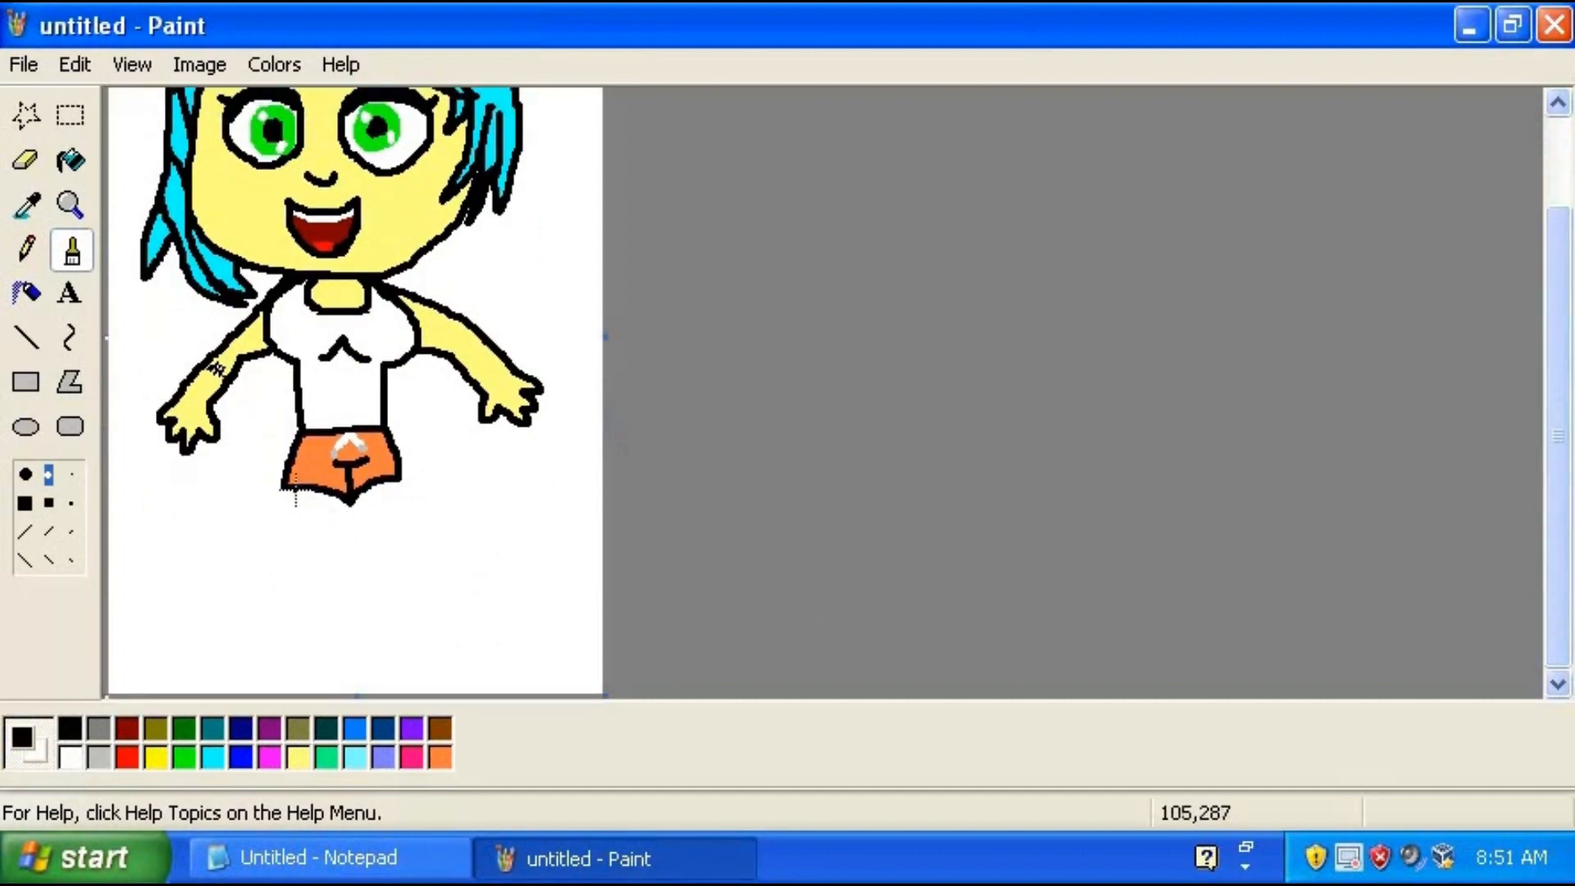
{"action": "mouse_move", "coordinate": [282, 487]}
{"action": "left_mouse_down"}
{"action": "mouse_move", "coordinate": [280, 542]}
{"action": "mouse_move", "coordinate": [322, 603]}
{"action": "mouse_move", "coordinate": [276, 655]}
{"action": "mouse_move", "coordinate": [323, 678]}
{"action": "mouse_move", "coordinate": [352, 499]}
{"action": "mouse_move", "coordinate": [356, 596]}
{"action": "mouse_move", "coordinate": [365, 626]}
{"action": "mouse_move", "coordinate": [414, 665]}
{"action": "mouse_move", "coordinate": [403, 685]}
{"action": "mouse_move", "coordinate": [439, 662]}
{"action": "mouse_move", "coordinate": [392, 602]}
{"action": "mouse_move", "coordinate": [422, 540]}
{"action": "mouse_move", "coordinate": [395, 470]}
{"action": "left_mouse_up"}
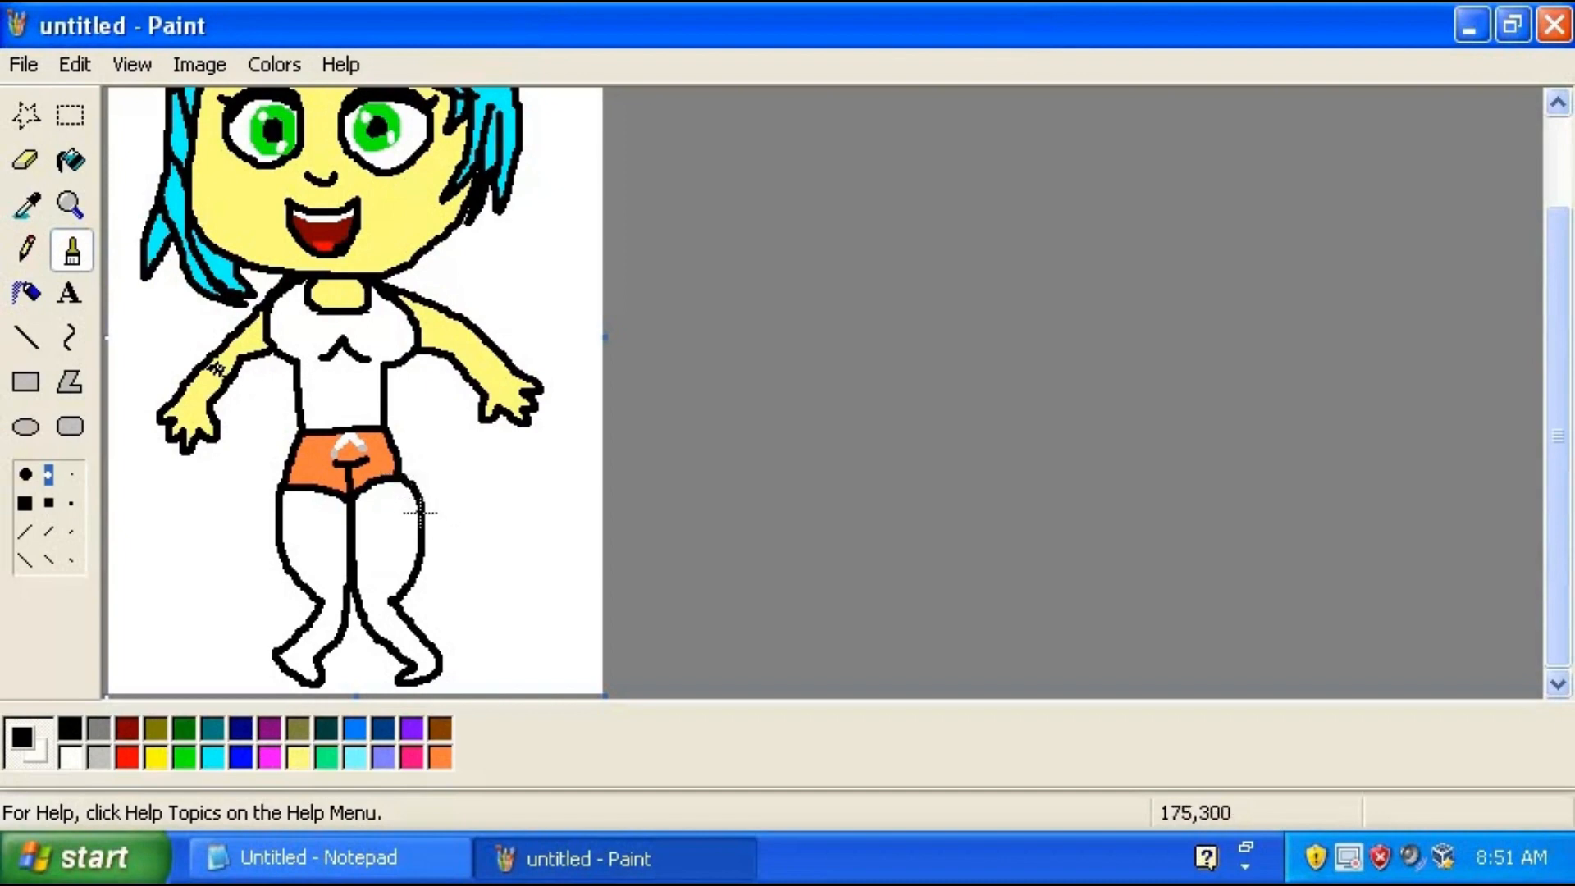
{"action": "key", "text": "ctrl+z"}
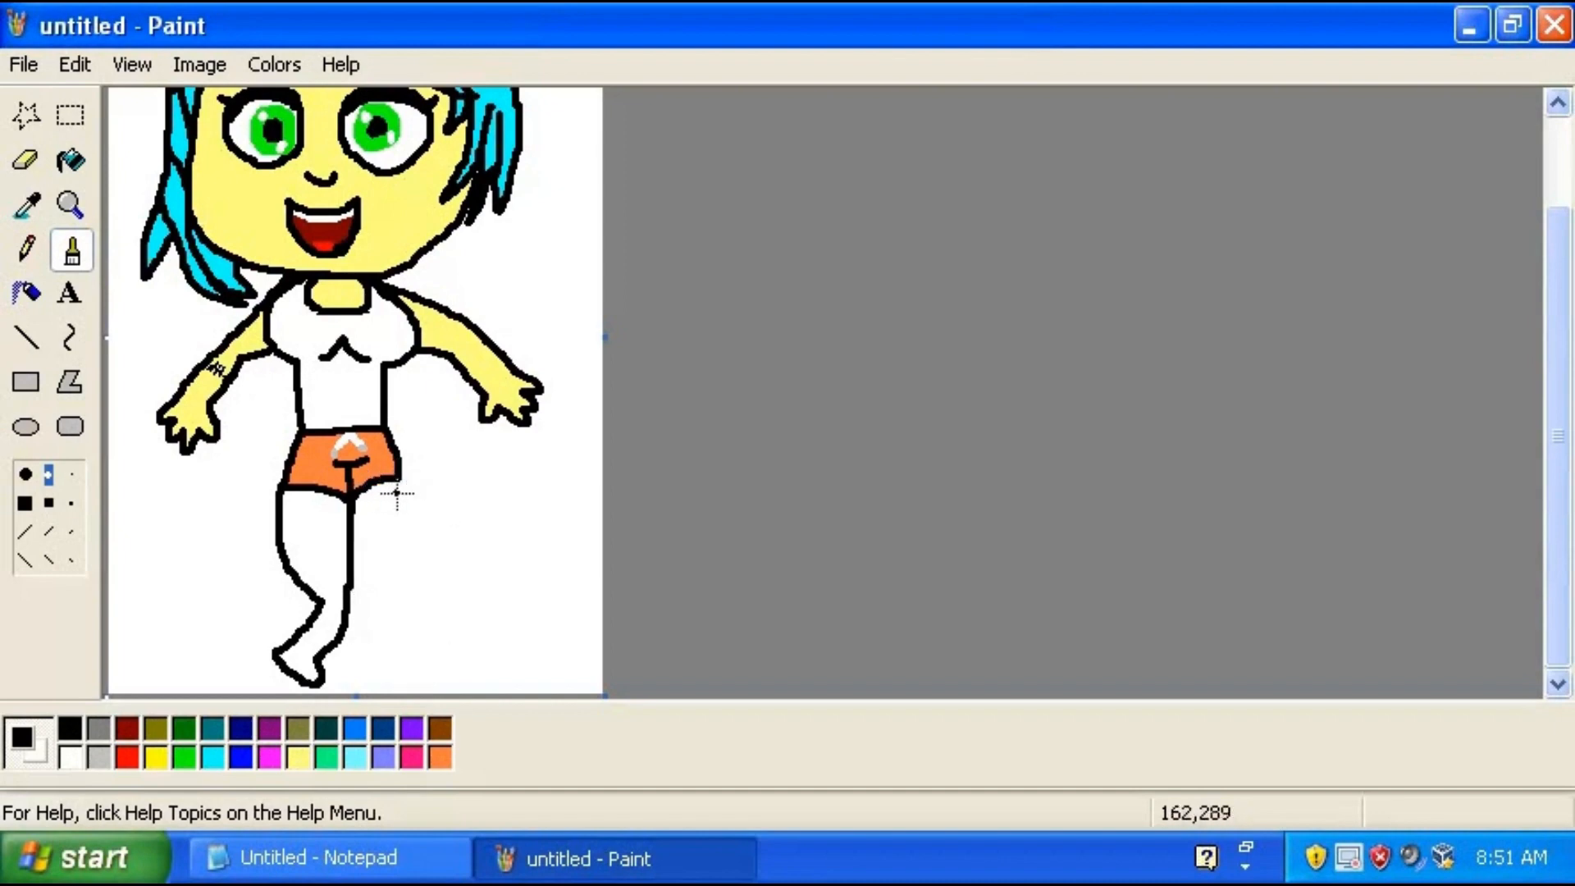
{"action": "mouse_move", "coordinate": [397, 480]}
{"action": "left_mouse_down"}
{"action": "mouse_move", "coordinate": [420, 537]}
{"action": "mouse_move", "coordinate": [395, 571]}
{"action": "mouse_move", "coordinate": [444, 657]}
{"action": "mouse_move", "coordinate": [397, 673]}
{"action": "mouse_move", "coordinate": [405, 644]}
{"action": "mouse_move", "coordinate": [353, 598]}
{"action": "left_mouse_up"}
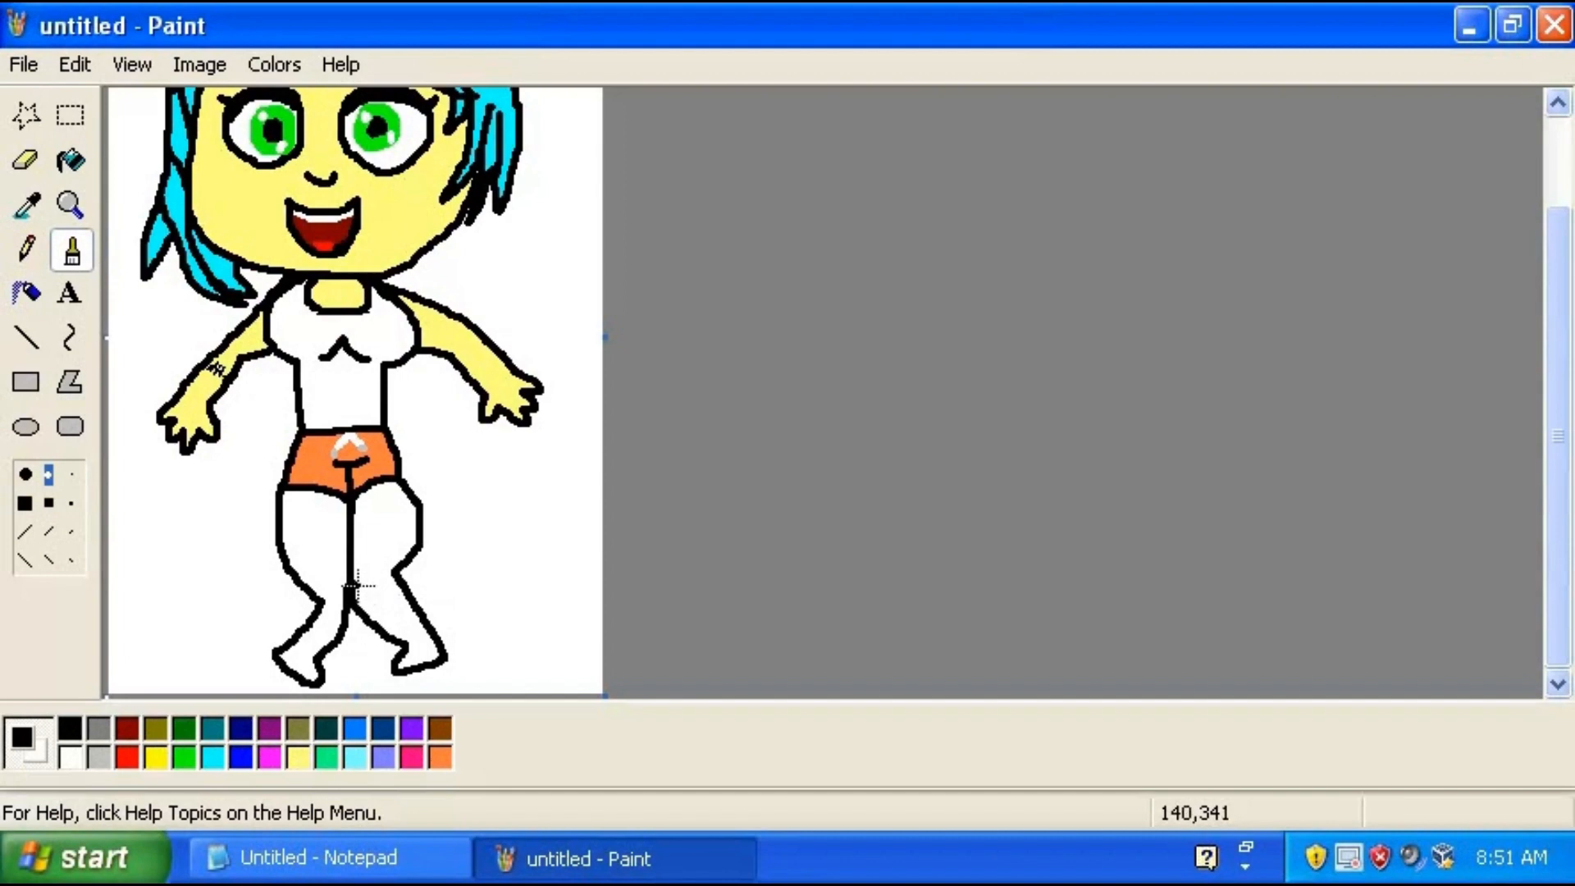
Outline a small cyan patch on the outer side of the left-side leg and fill it with cyan
{"action": "left_click", "coordinate": [207, 751]}
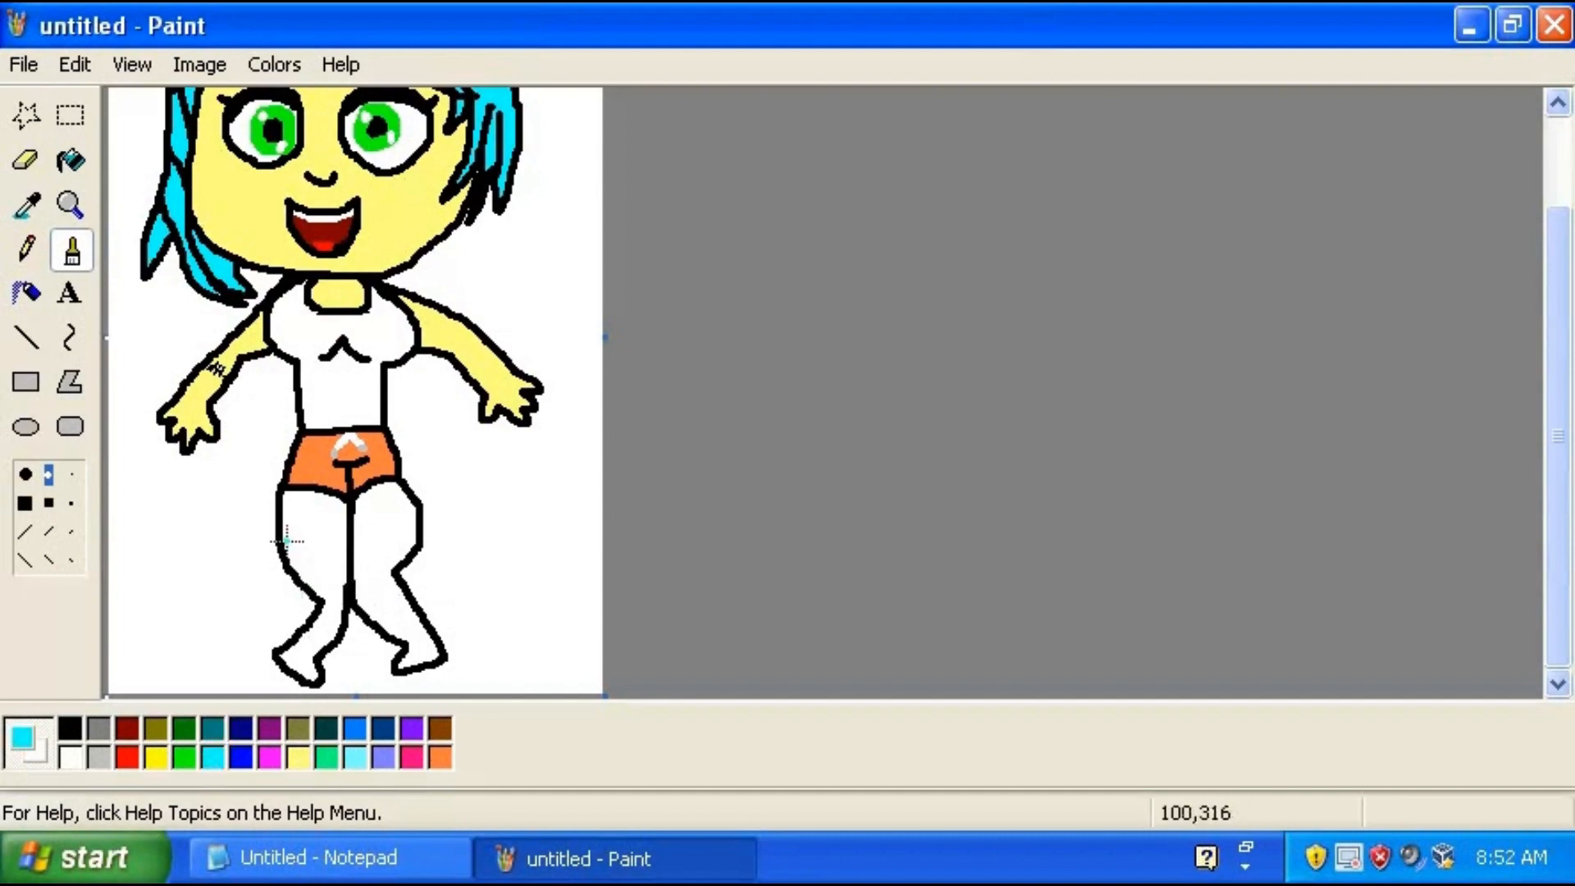
{"action": "mouse_move", "coordinate": [279, 534]}
{"action": "left_mouse_down"}
{"action": "mouse_move", "coordinate": [295, 532]}
{"action": "mouse_move", "coordinate": [313, 567]}
{"action": "left_mouse_up"}
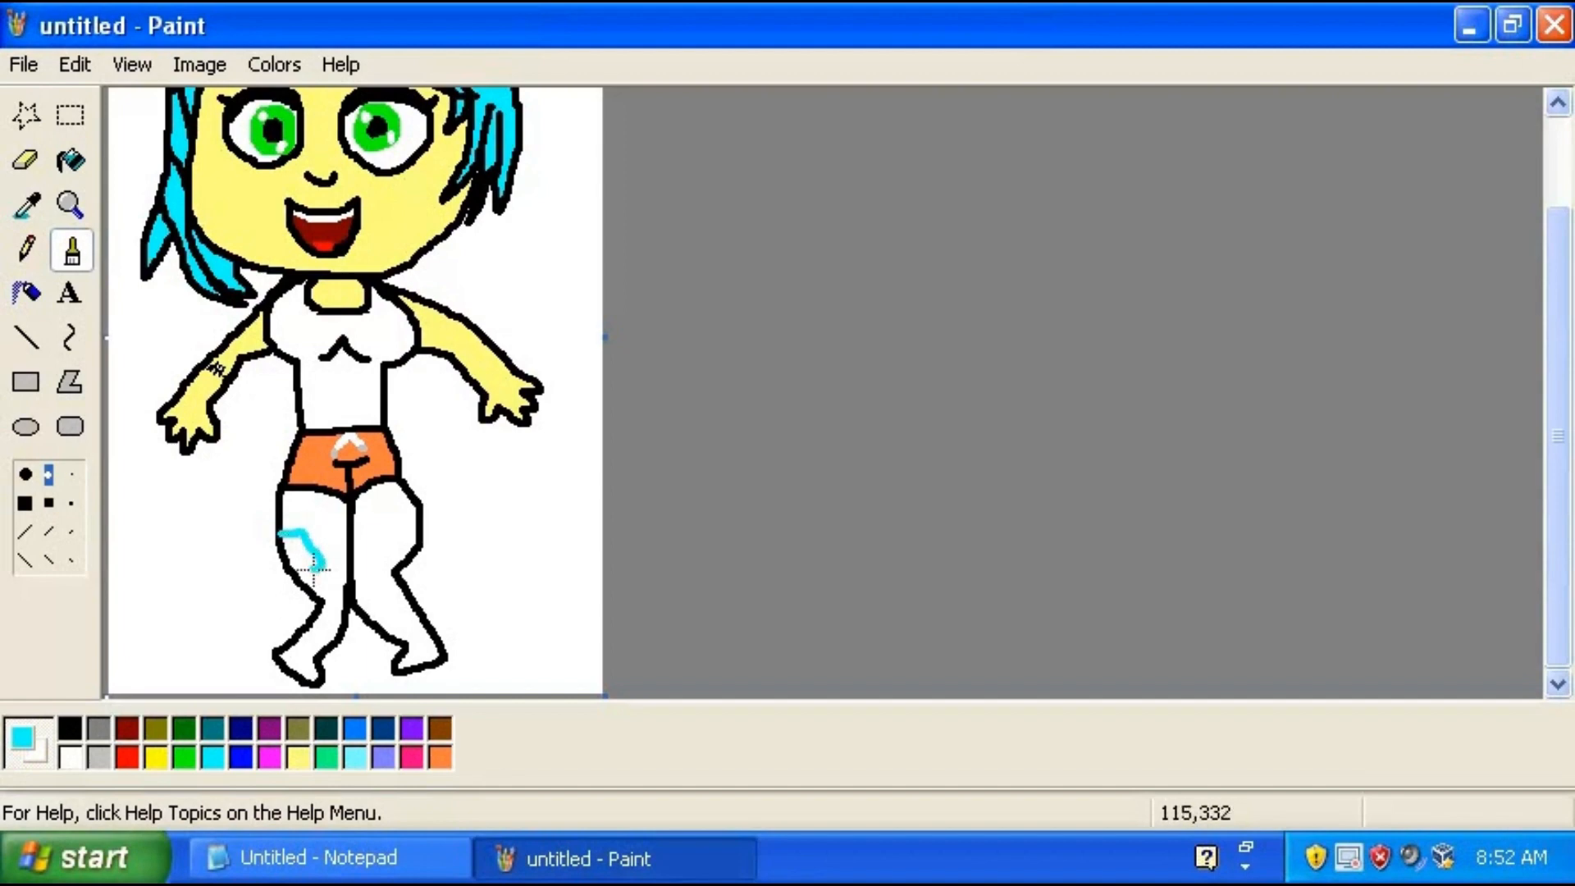
{"action": "left_click", "coordinate": [71, 161]}
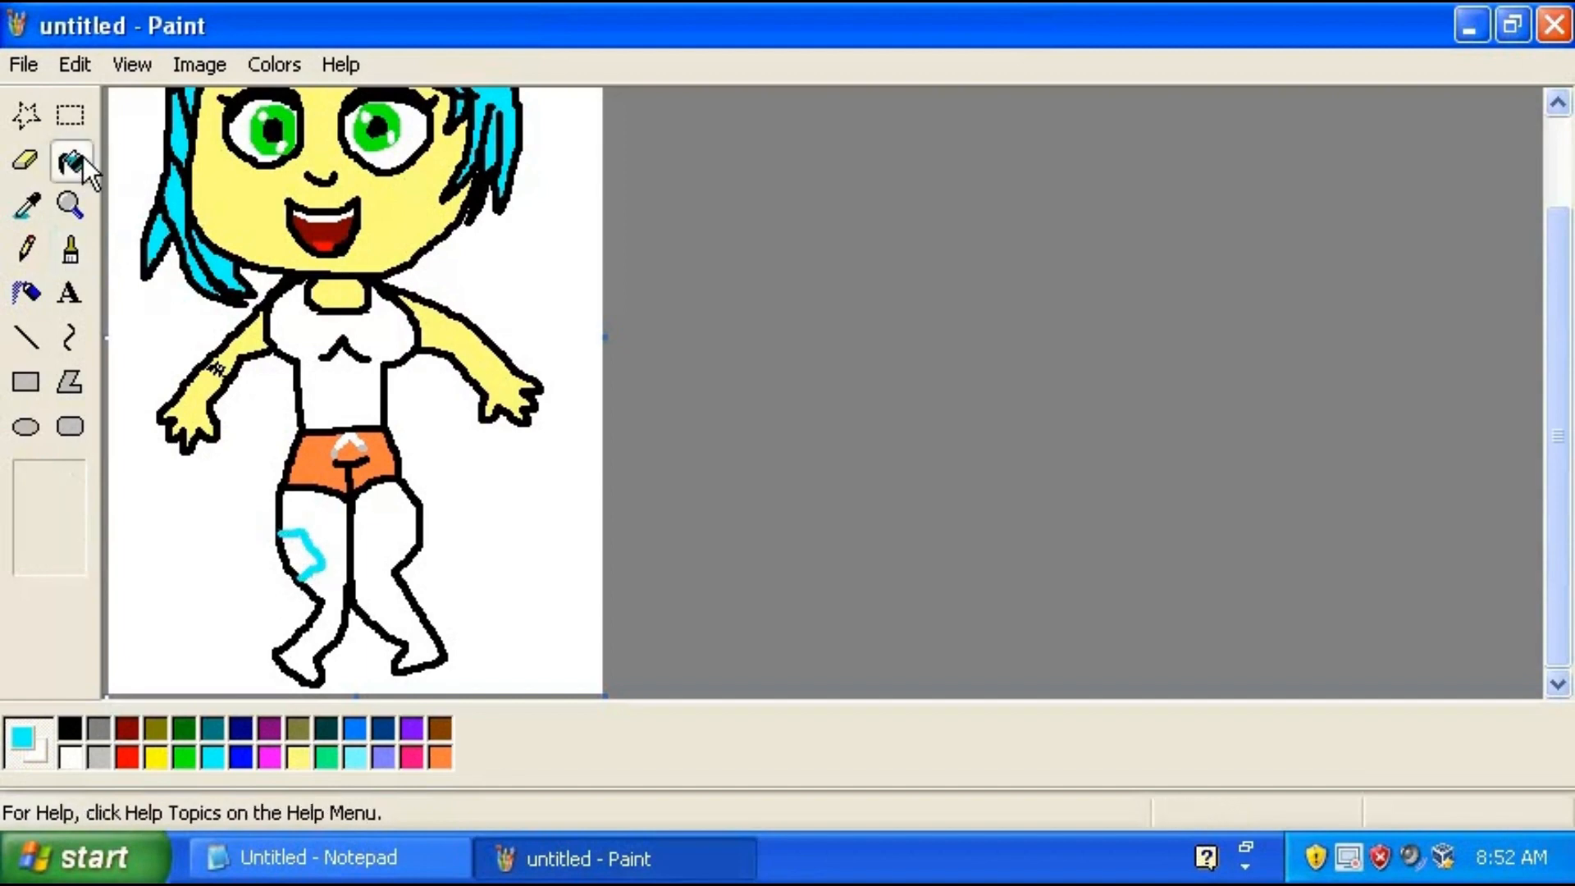
{"action": "left_click", "coordinate": [312, 554]}
{"action": "mouse_move", "coordinate": [106, 295]}
{"action": "left_mouse_down"}
{"action": "mouse_move", "coordinate": [90, 246]}
{"action": "mouse_move", "coordinate": [115, 299]}
{"action": "mouse_move", "coordinate": [102, 282]}
{"action": "left_mouse_up"}
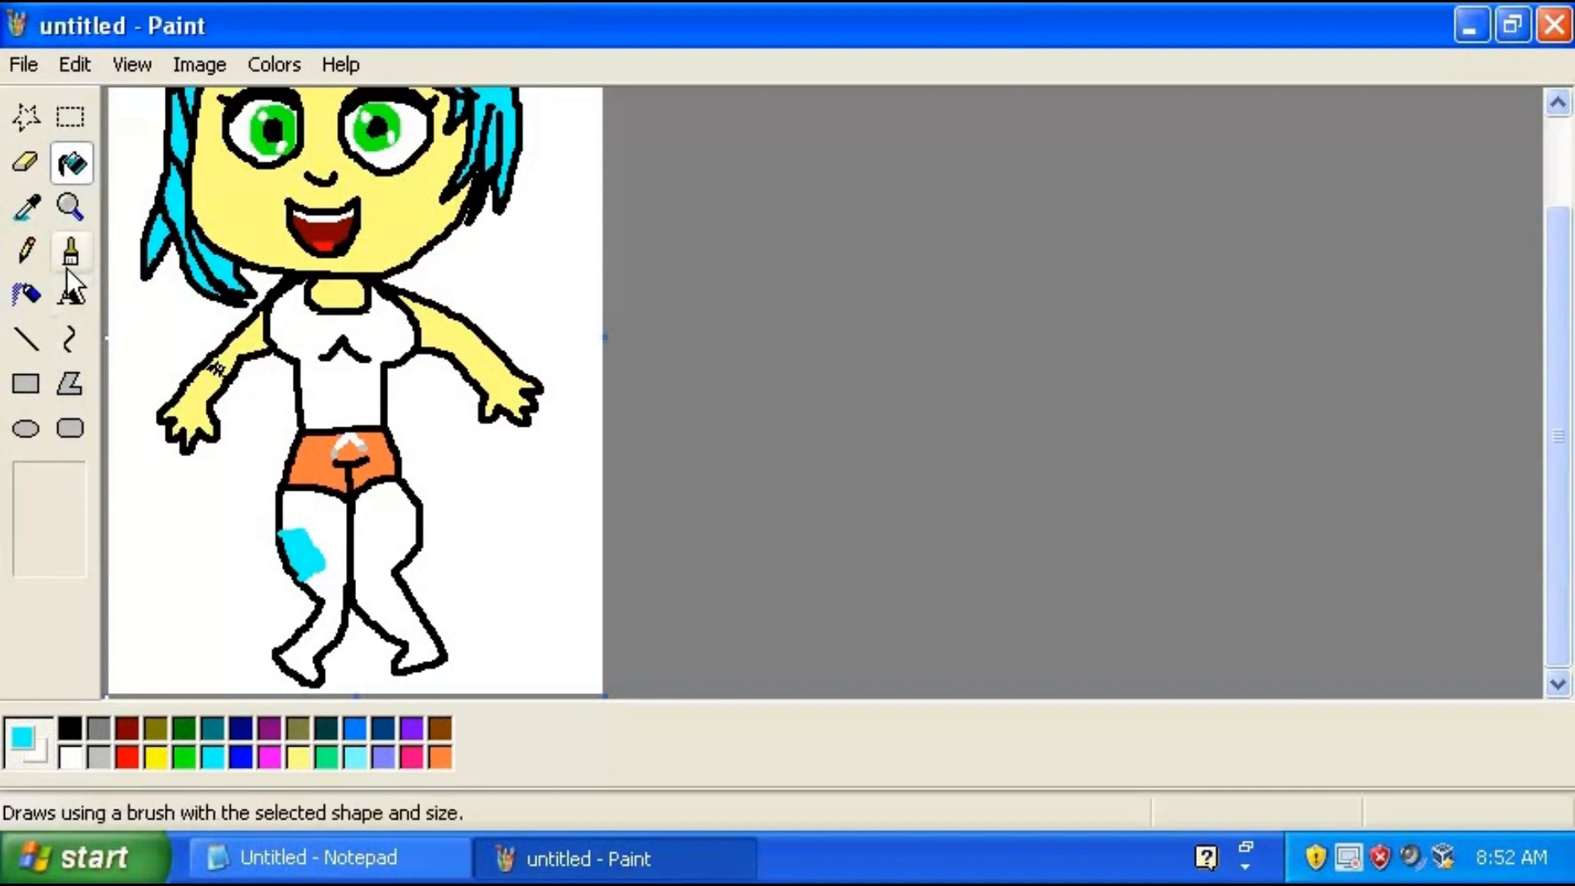
Paint a red X over the cyan patch on the left-side leg with the brush
{"action": "left_click", "coordinate": [70, 256]}
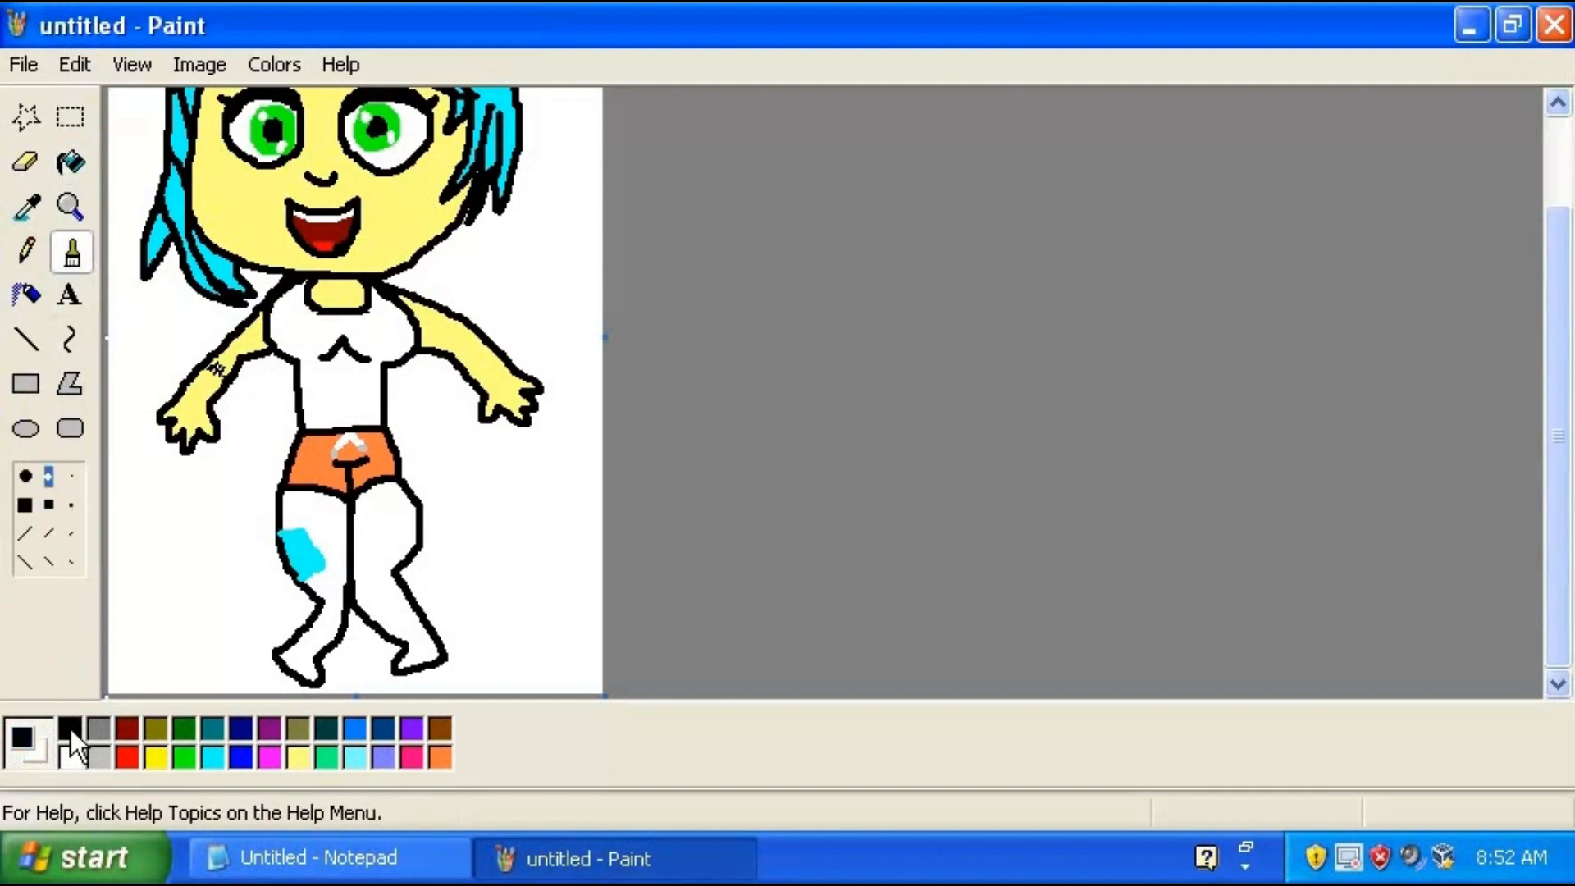
{"action": "left_click", "coordinate": [126, 760]}
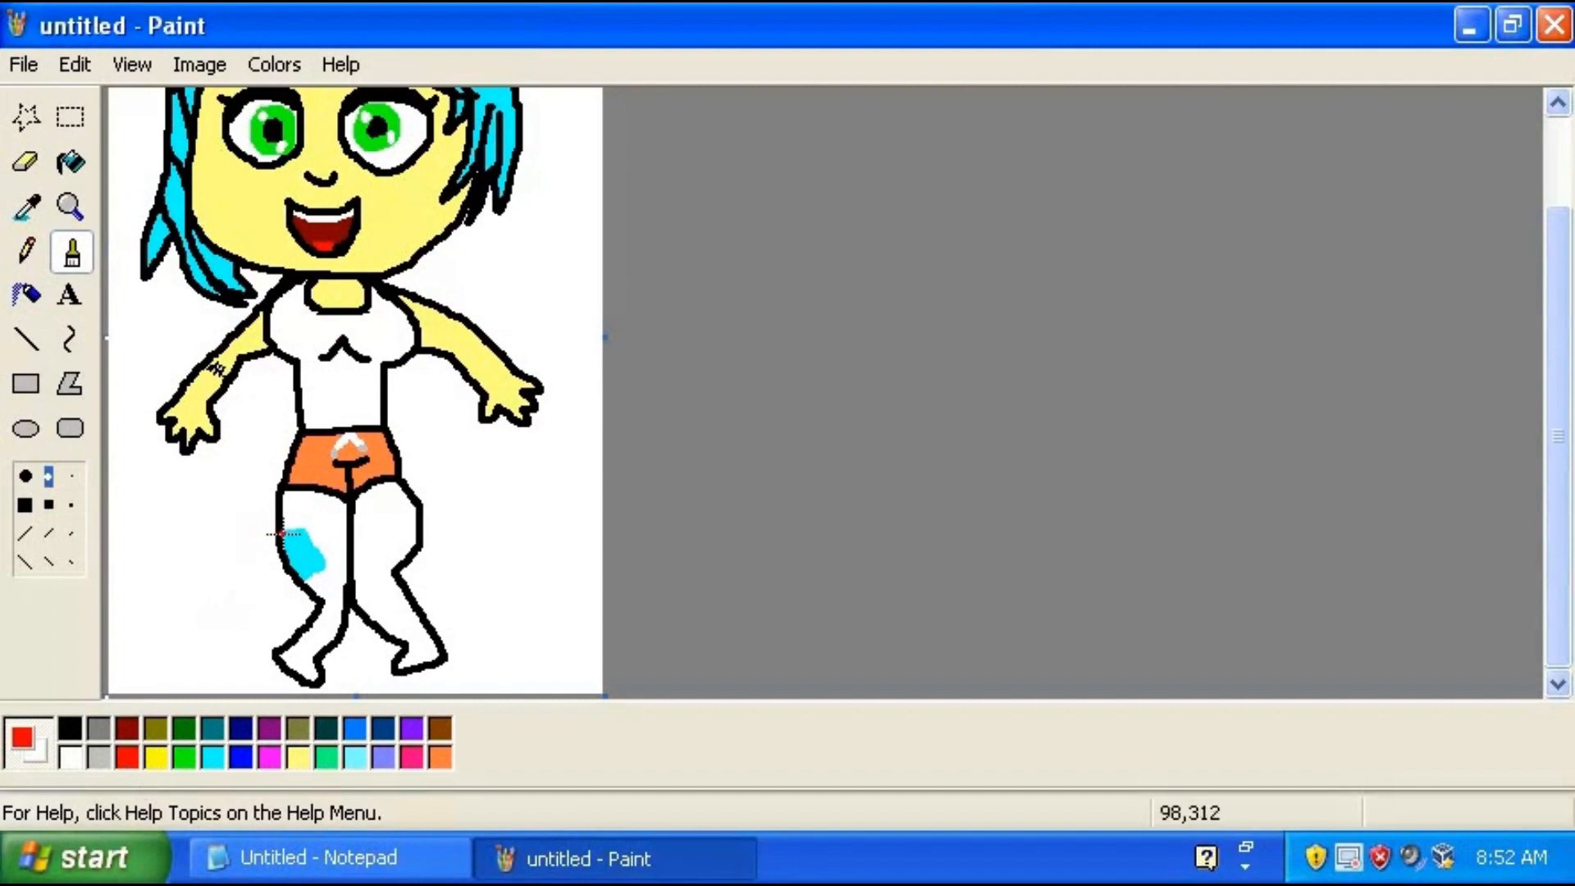
{"action": "mouse_move", "coordinate": [283, 534]}
{"action": "left_mouse_down"}
{"action": "mouse_move", "coordinate": [306, 568]}
{"action": "mouse_move", "coordinate": [306, 540]}
{"action": "left_mouse_up"}
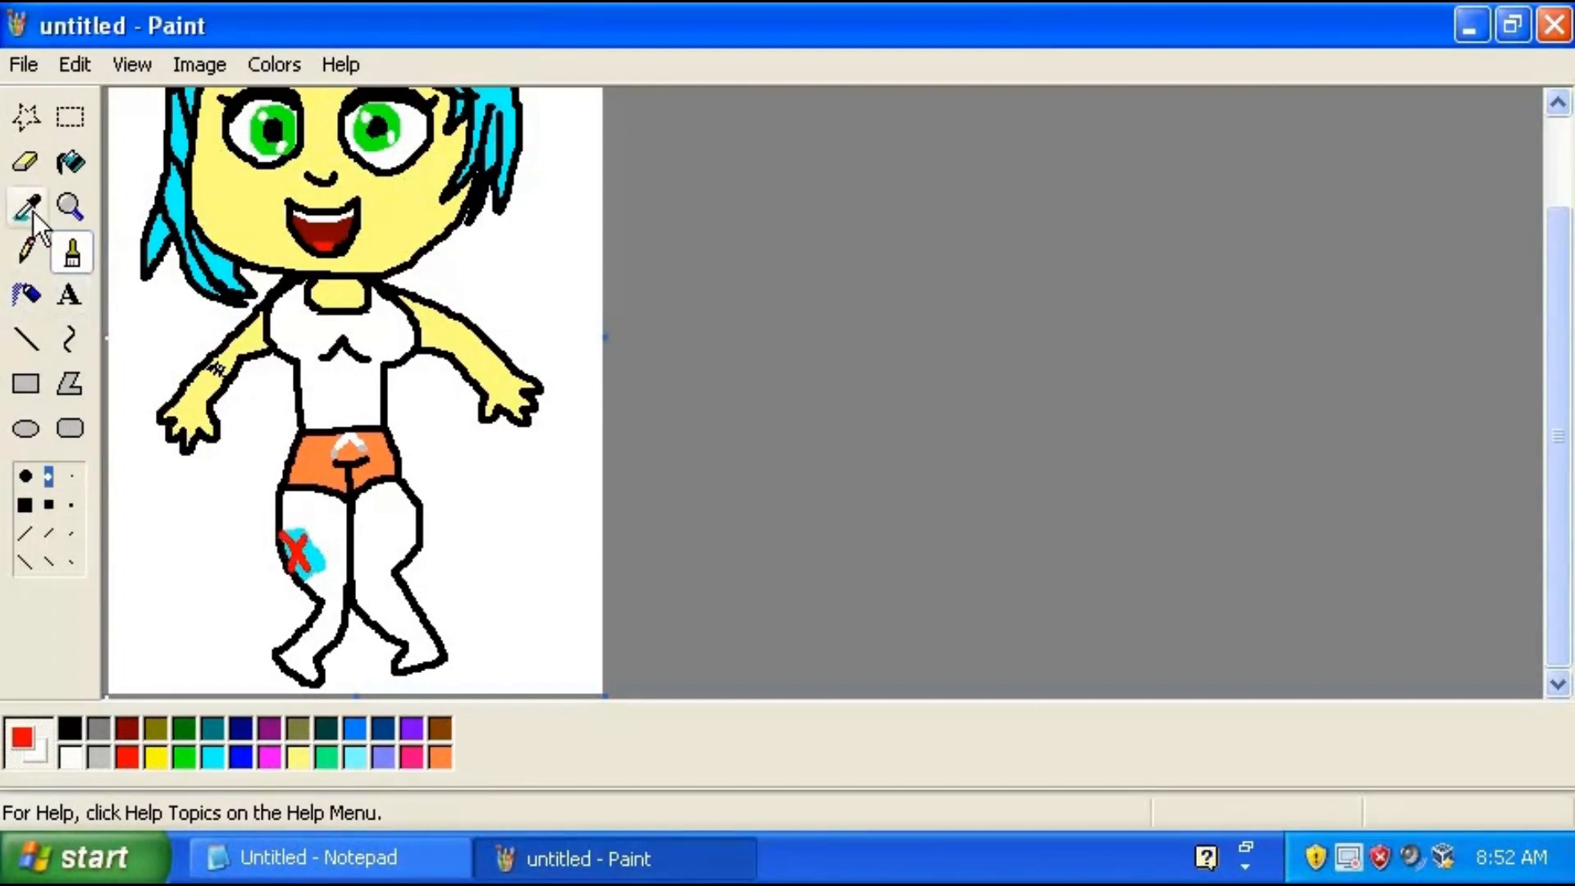
Fill both legs with pale yellow, leaving the patch and its red X as they are
{"action": "left_click", "coordinate": [70, 162]}
{"action": "left_click", "coordinate": [310, 756]}
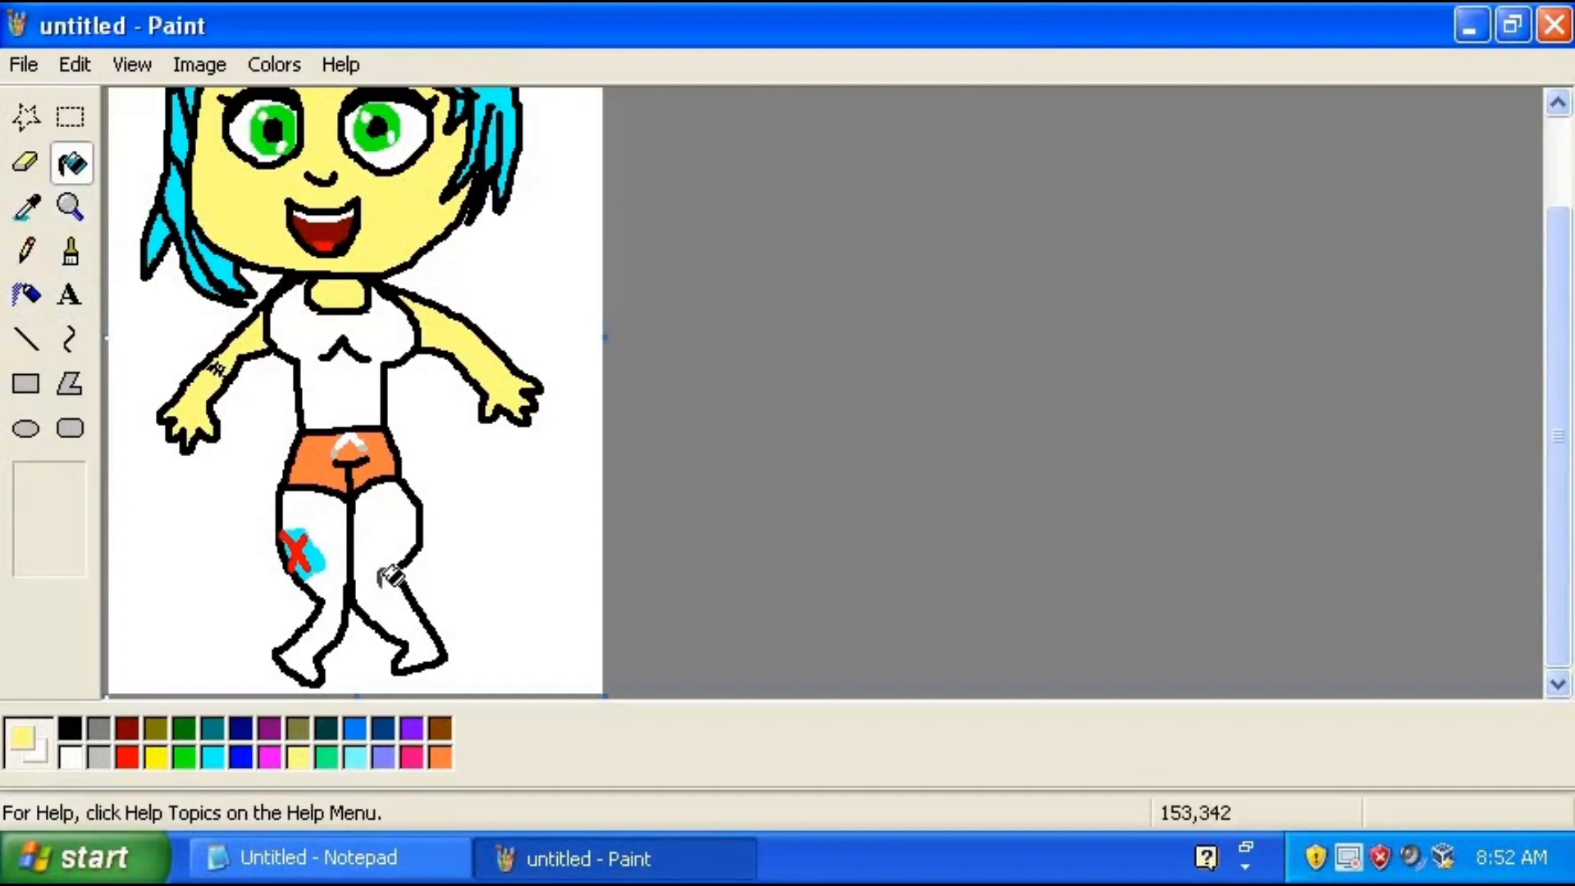
{"action": "left_click", "coordinate": [393, 580]}
{"action": "left_click", "coordinate": [353, 529]}
{"action": "key", "text": "ctrl+z"}
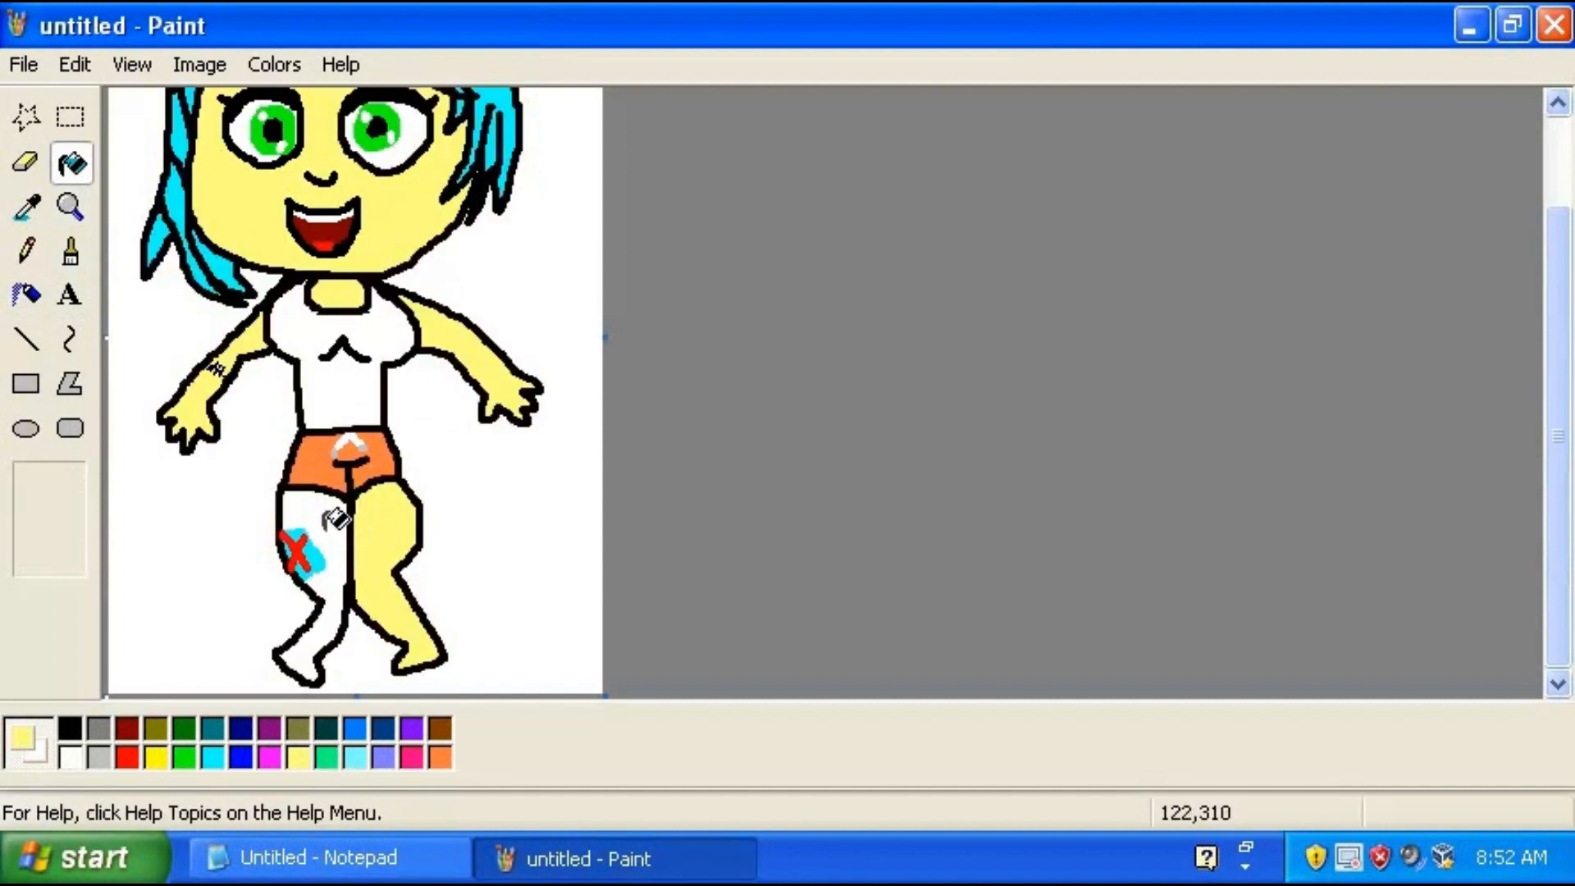
{"action": "left_click", "coordinate": [331, 522]}
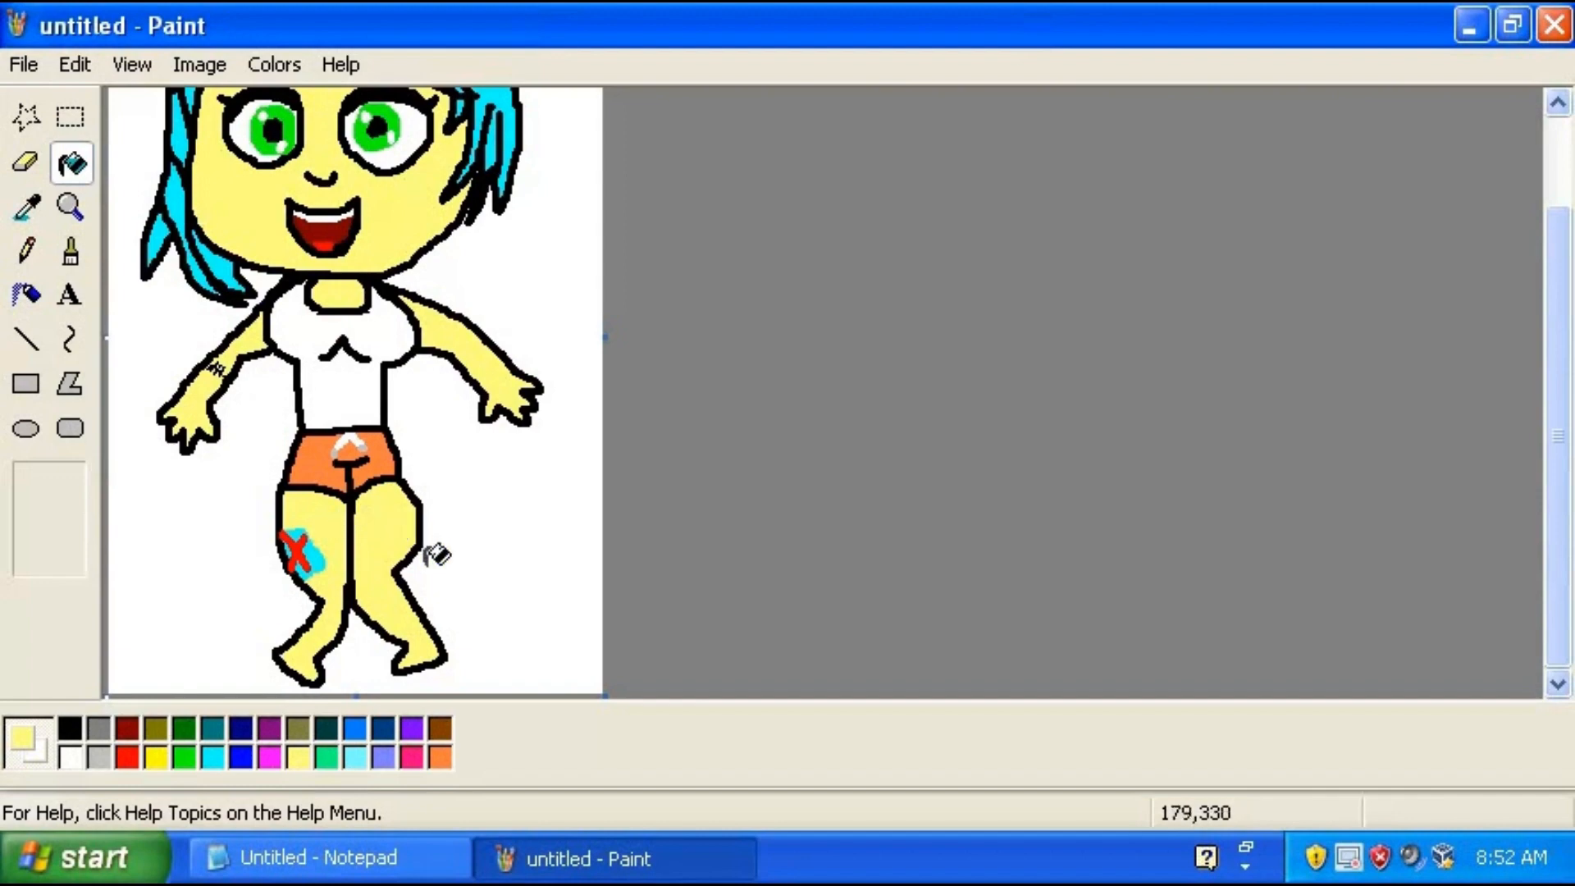
Fill the background with purple and paint a solid red heart beside the right-side leg
{"action": "left_click", "coordinate": [414, 728]}
{"action": "left_click", "coordinate": [548, 532]}
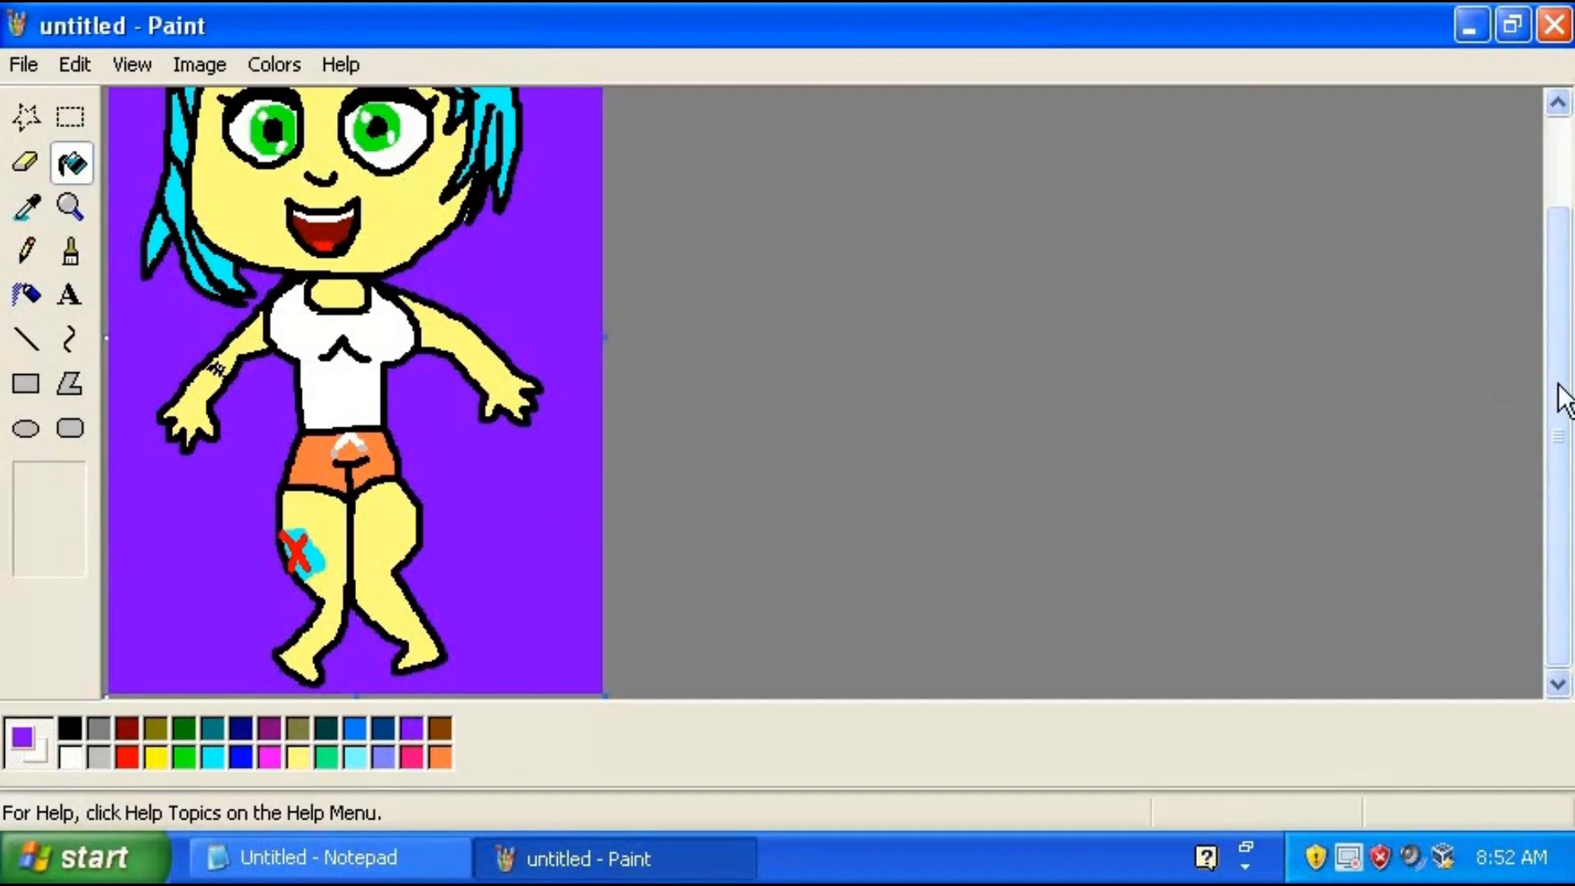
{"action": "left_click", "coordinate": [71, 269]}
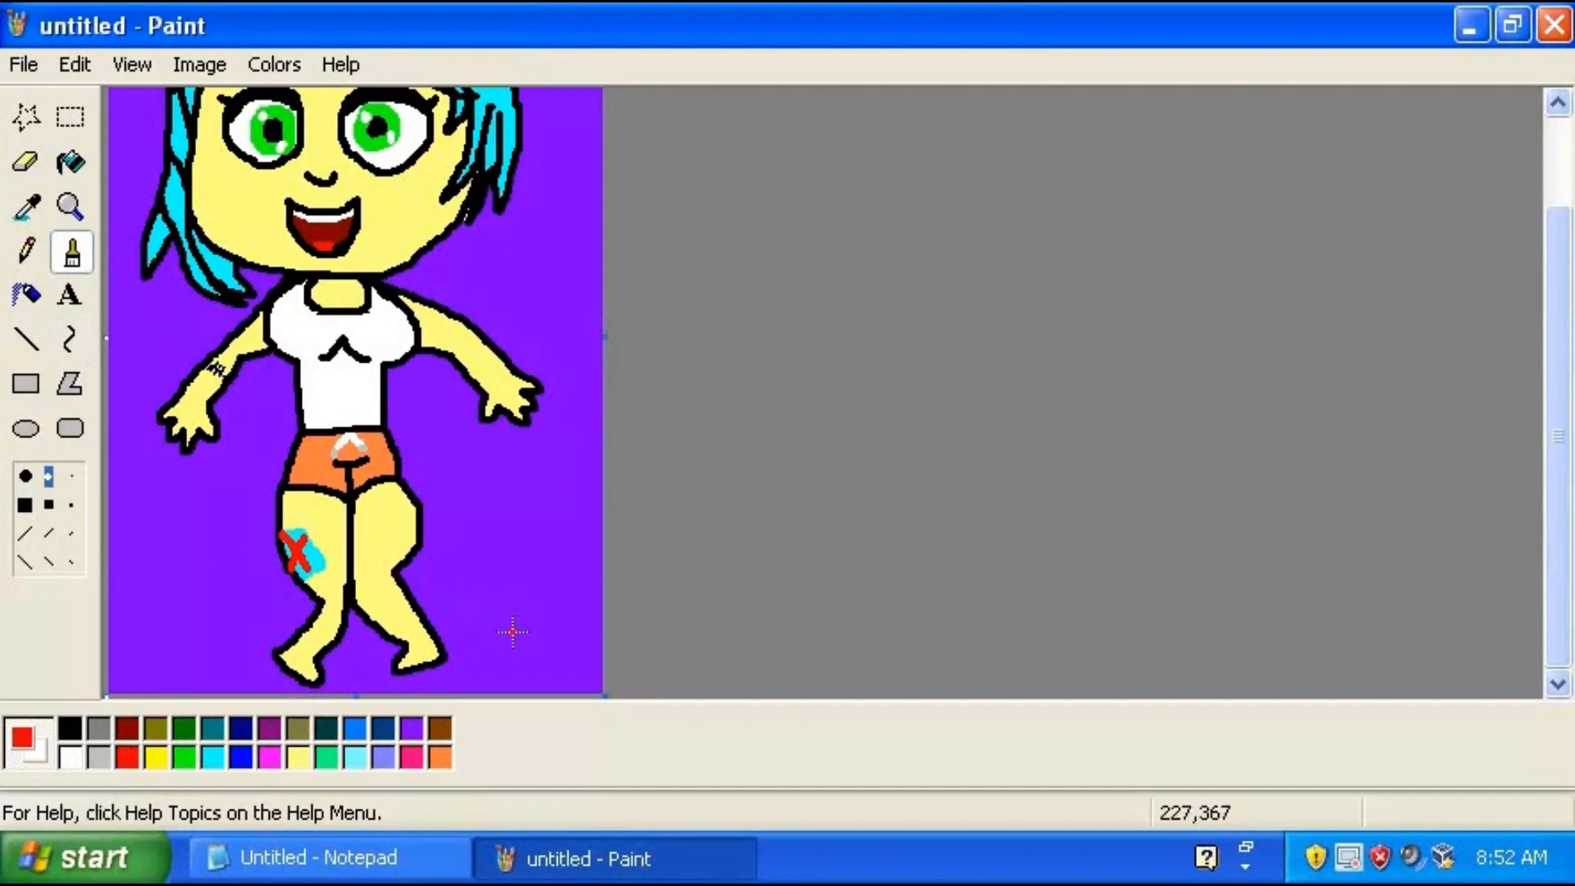
{"action": "mouse_move", "coordinate": [517, 648]}
{"action": "left_mouse_down"}
{"action": "mouse_move", "coordinate": [457, 563]}
{"action": "mouse_move", "coordinate": [456, 526]}
{"action": "mouse_move", "coordinate": [498, 532]}
{"action": "mouse_move", "coordinate": [516, 566]}
{"action": "mouse_move", "coordinate": [564, 519]}
{"action": "mouse_move", "coordinate": [576, 526]}
{"action": "mouse_move", "coordinate": [517, 648]}
{"action": "left_mouse_up"}
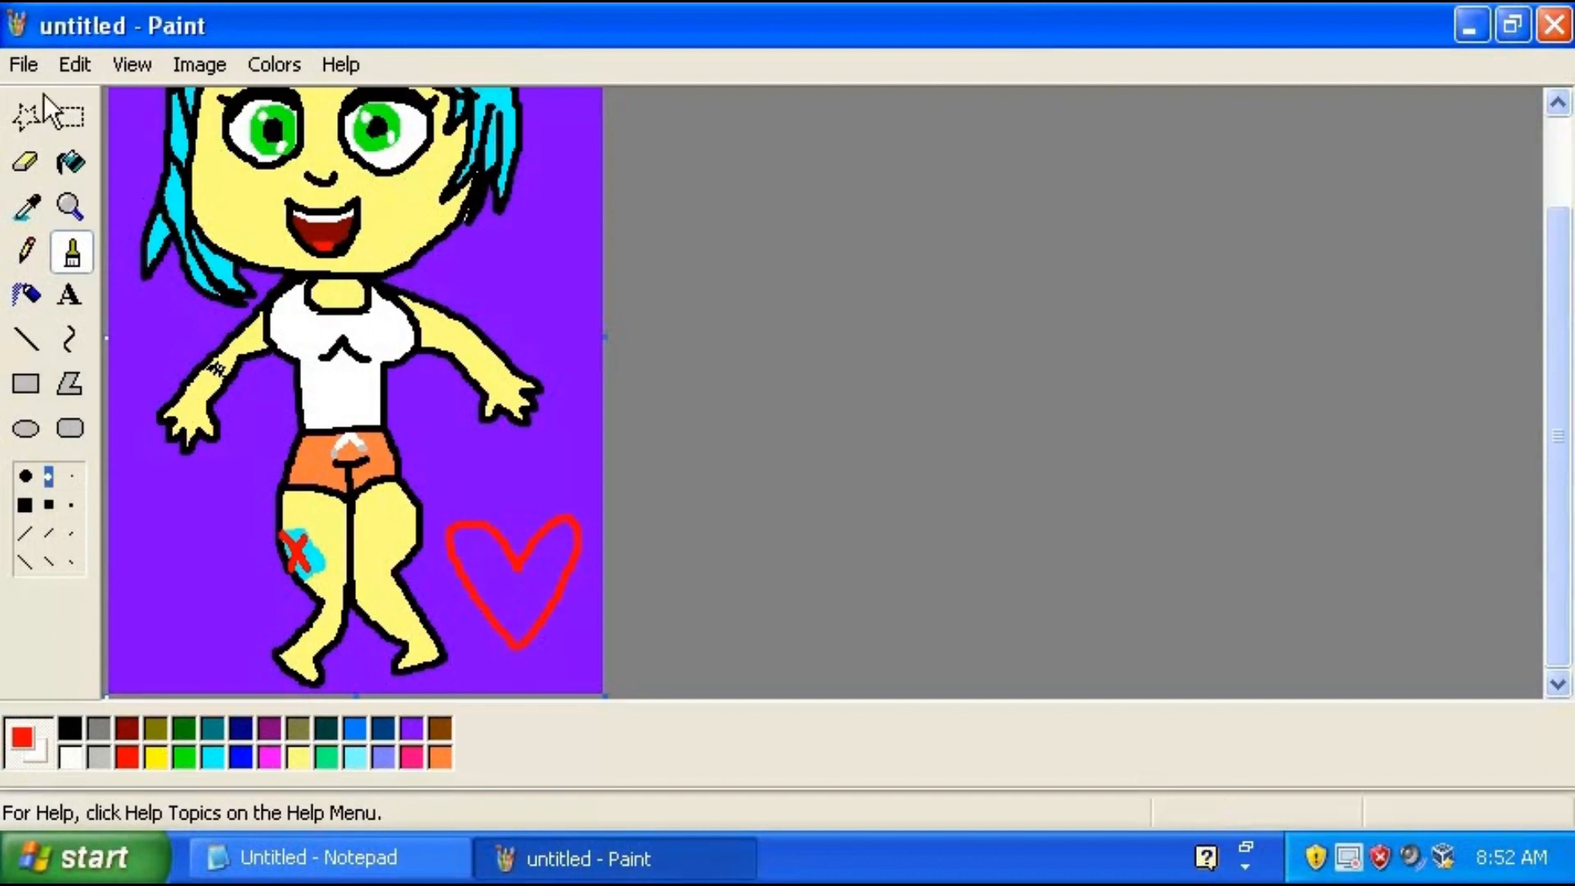
{"action": "left_click", "coordinate": [78, 168]}
{"action": "left_click", "coordinate": [535, 592]}
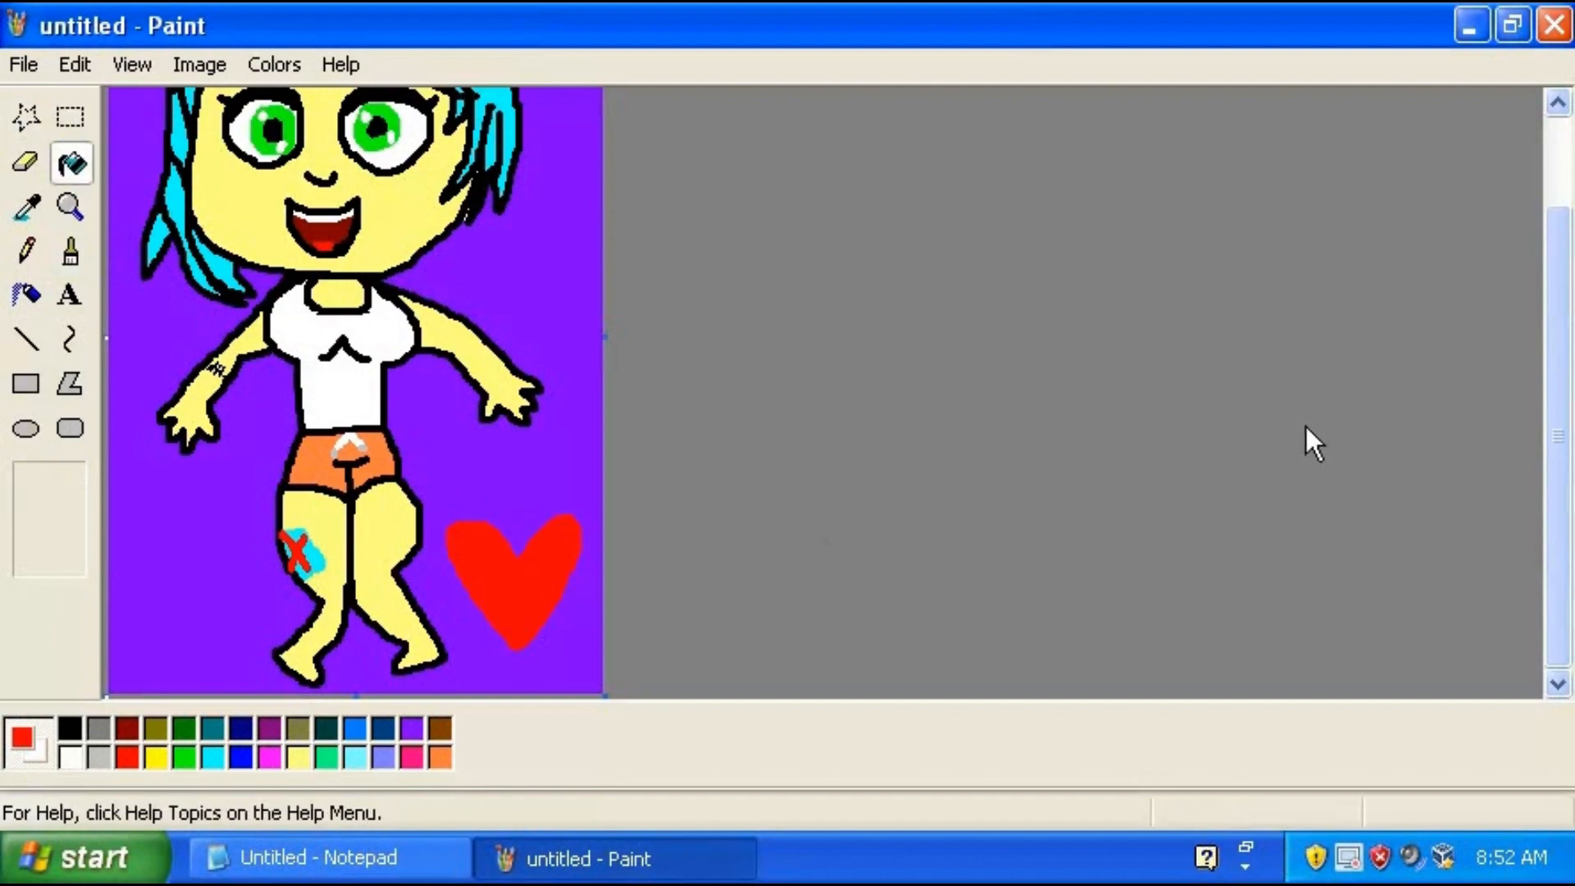
Save the drawing in My Pictures as a PNG named "hospital firefighter emergency girl ms paint"
{"action": "left_click_drag", "start_coordinate": [1554, 439], "coordinate": [1552, 323]}
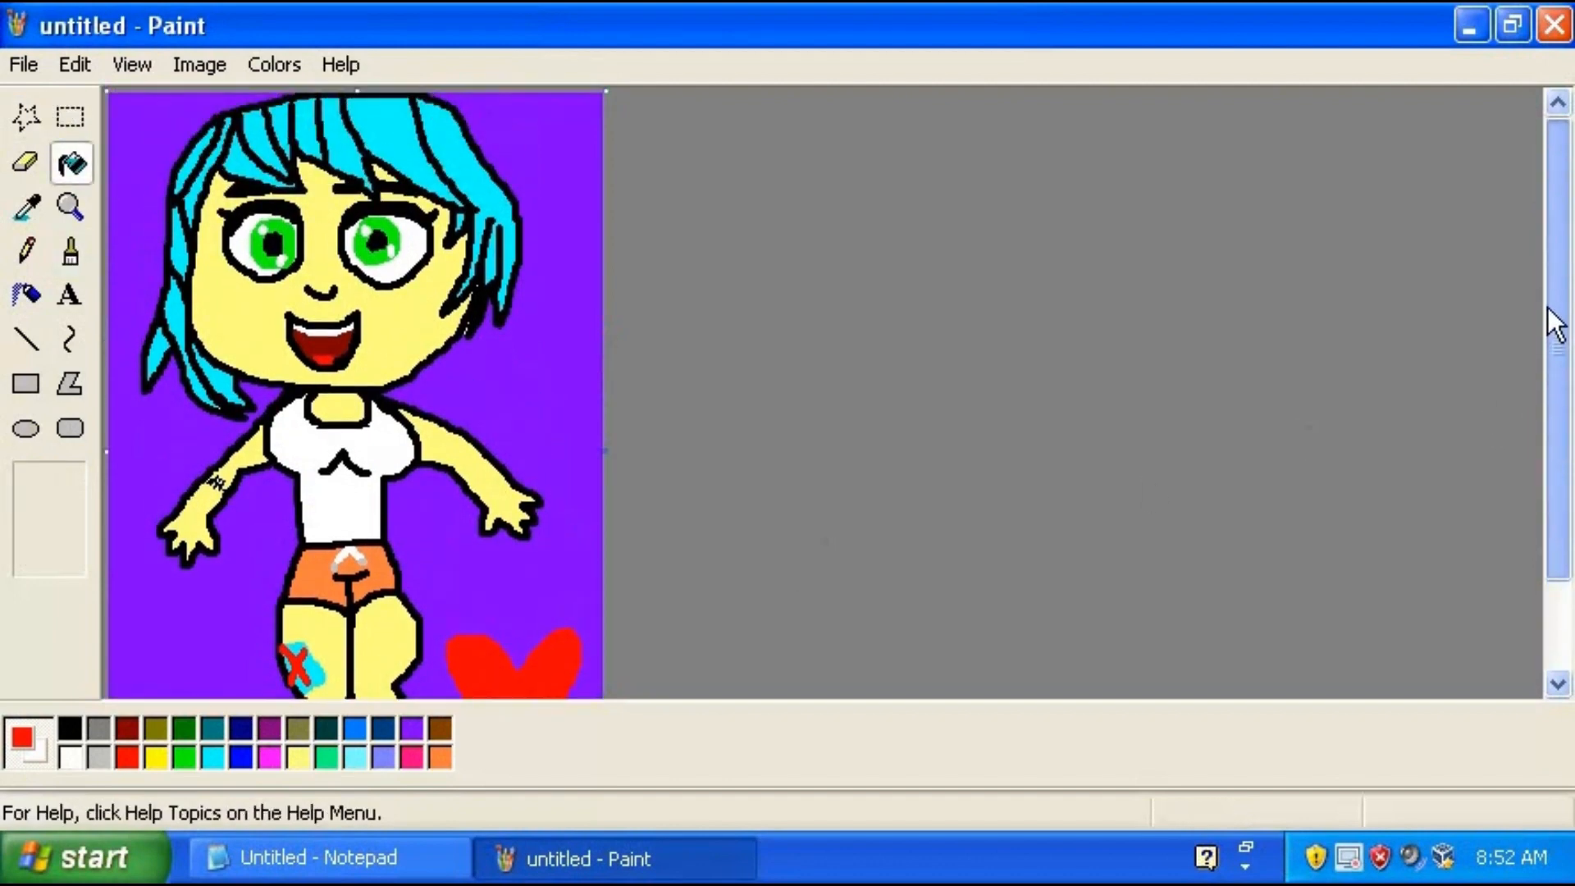
{"action": "key", "text": "ctrl+s"}
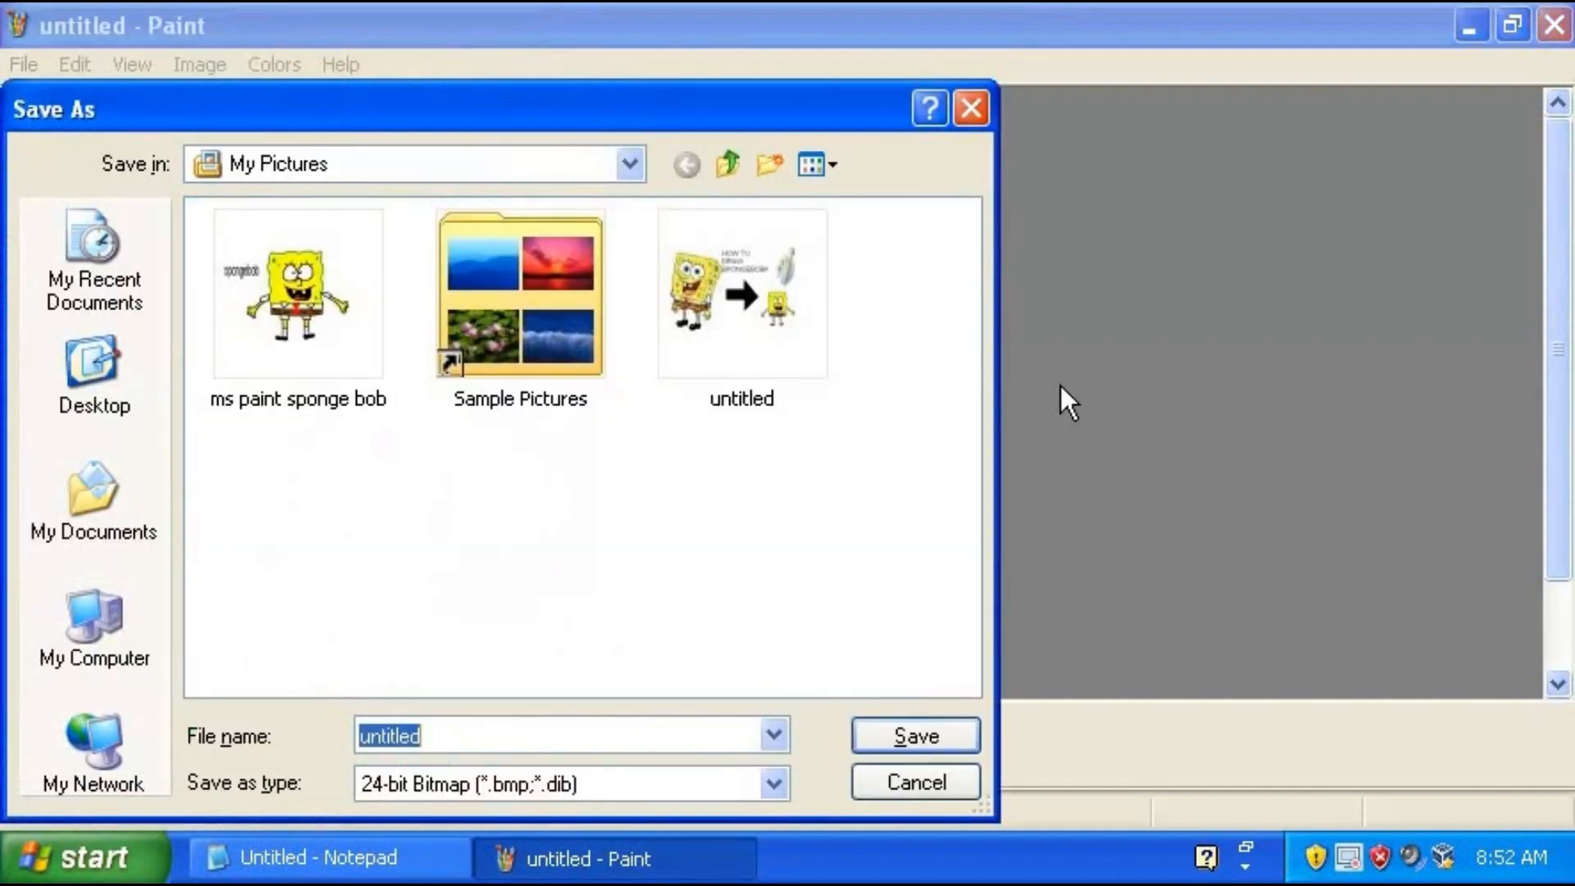
{"action": "type", "text": "hospital firefight"}
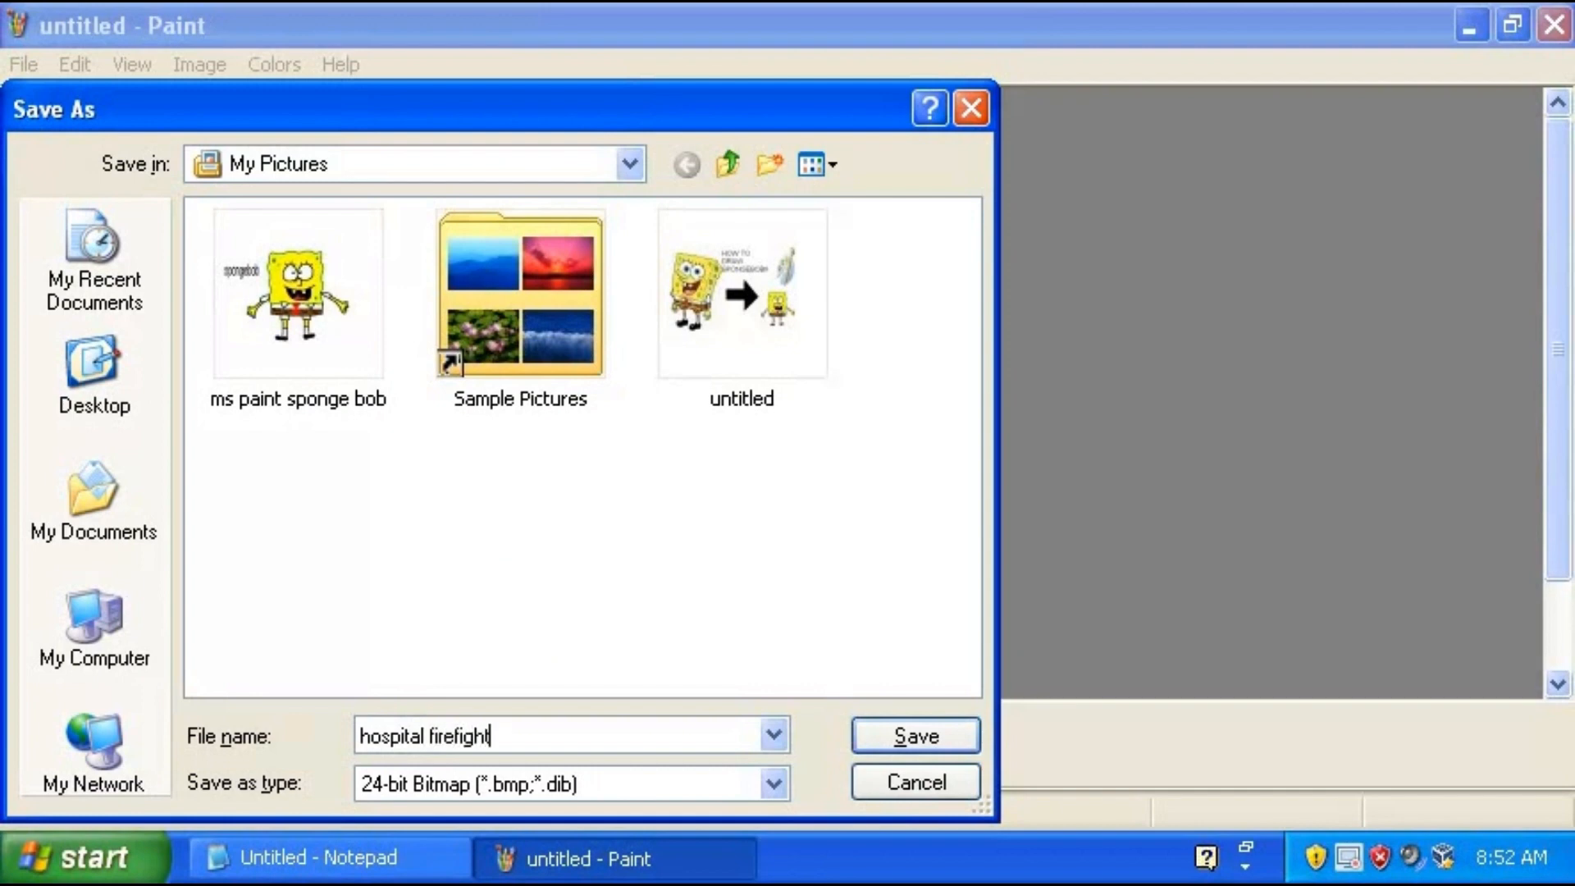
{"action": "type", "text": "er emergency"}
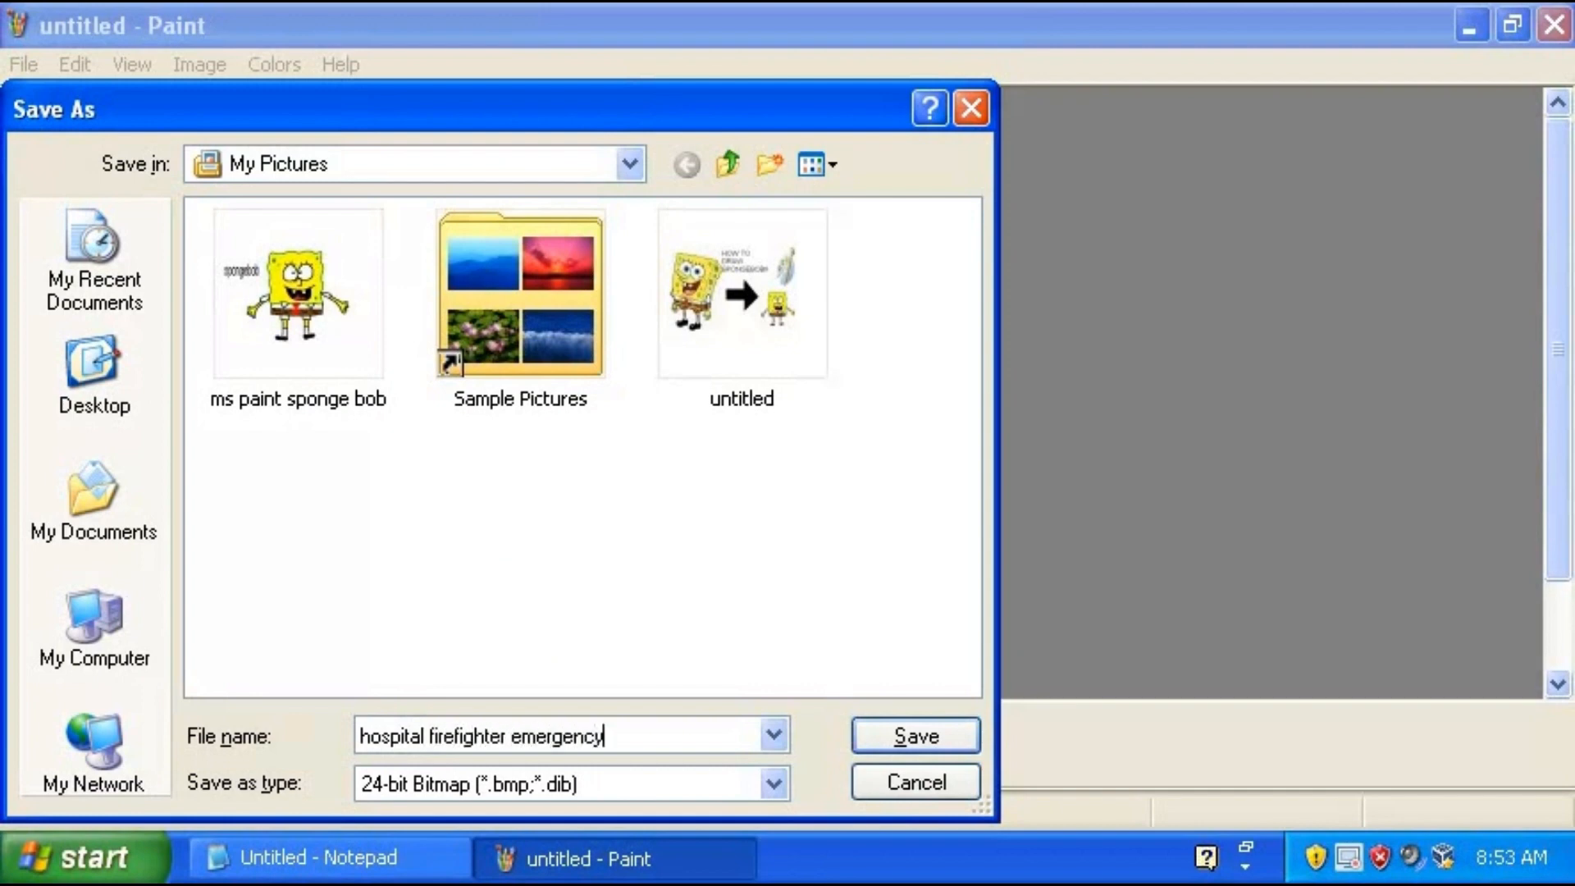
{"action": "type", "text": " girl ms paint"}
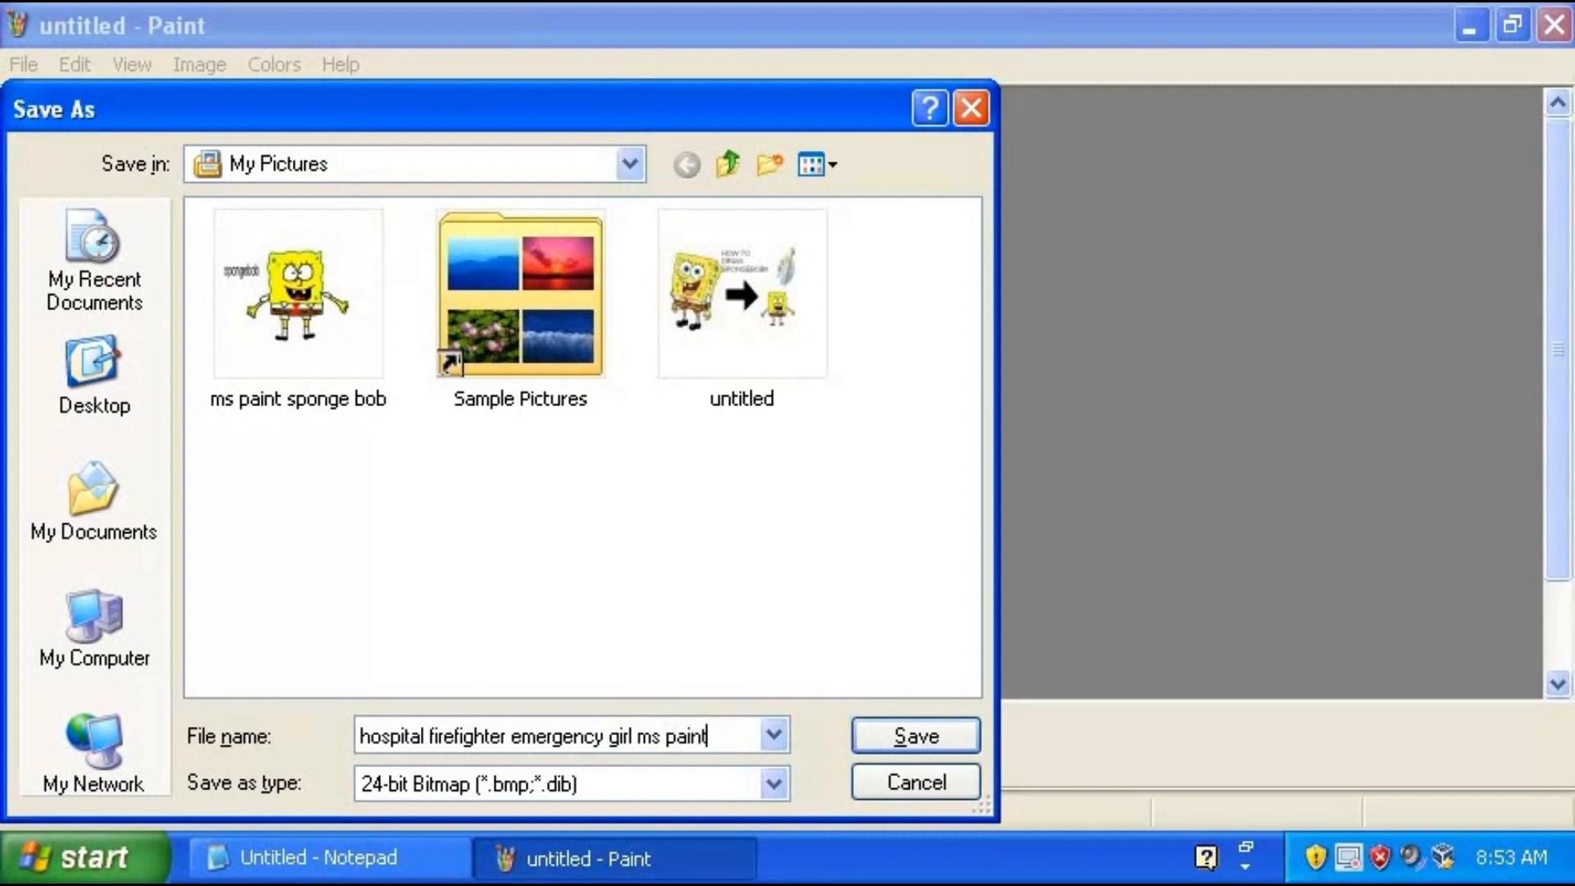
{"action": "left_click", "coordinate": [773, 784]}
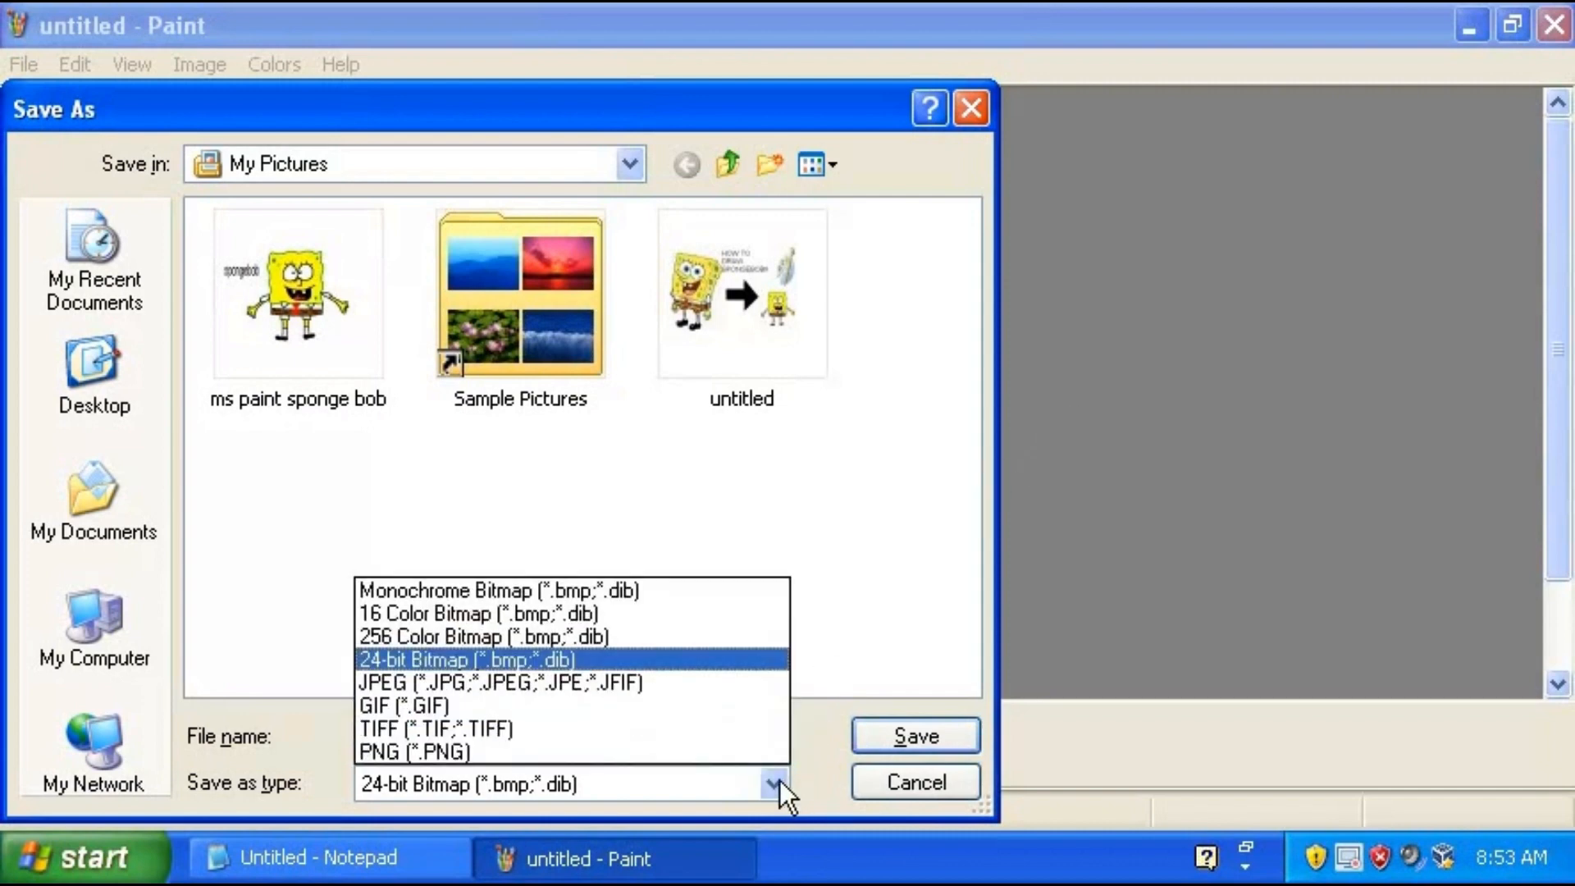
{"action": "left_click", "coordinate": [602, 751]}
{"action": "left_click", "coordinate": [886, 735]}
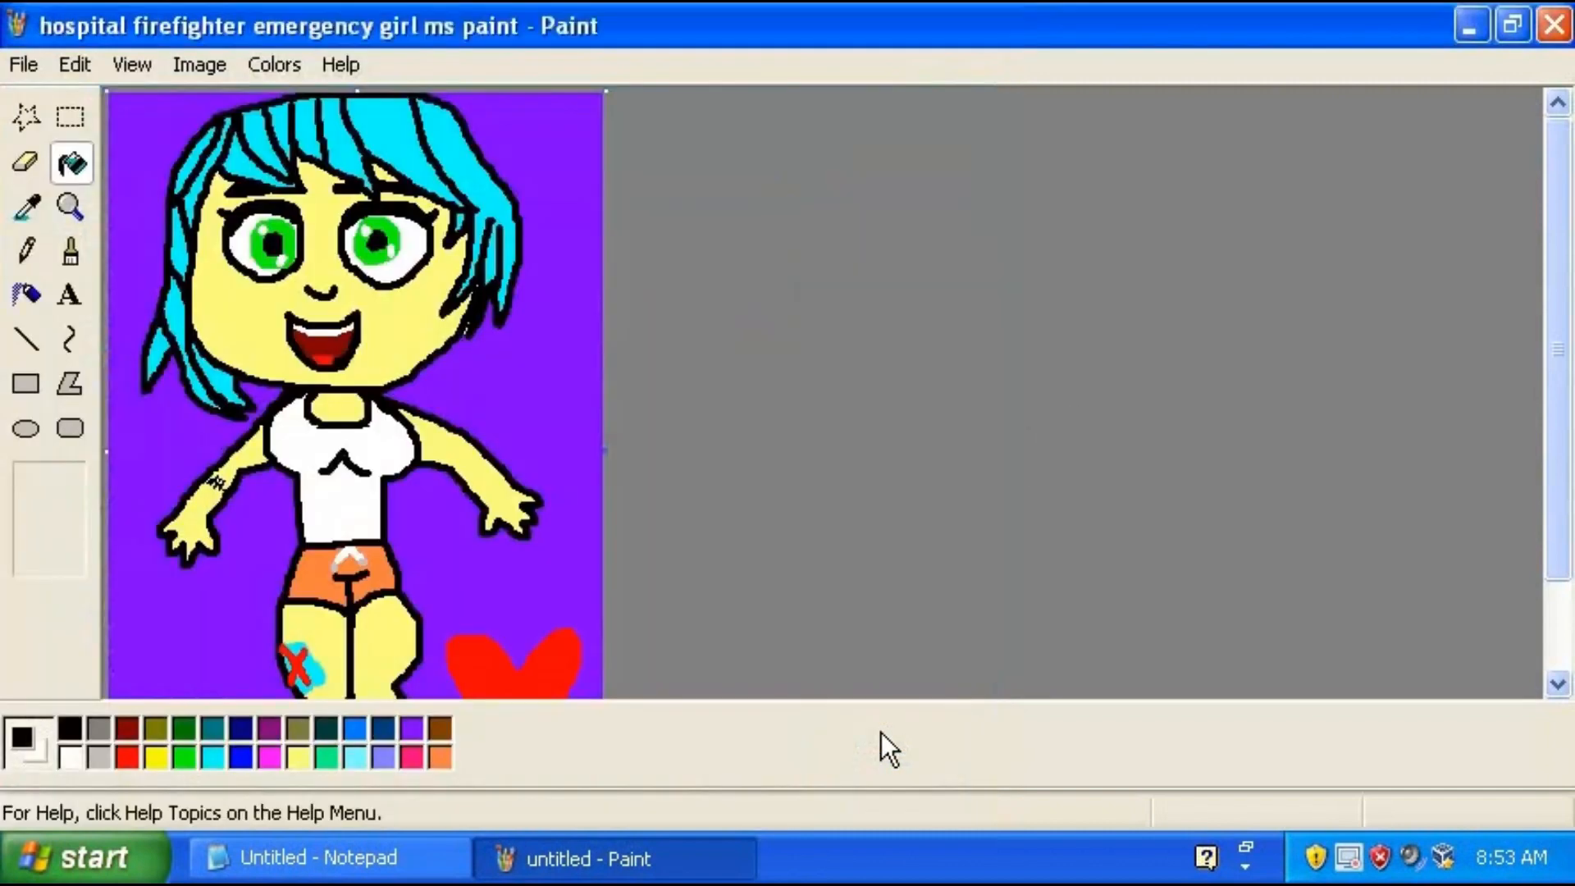
Launch explorer and open the saved "hospital firefighter emergency girl ms paint" picture from the My Pictures folder
{"action": "key", "text": "super+r"}
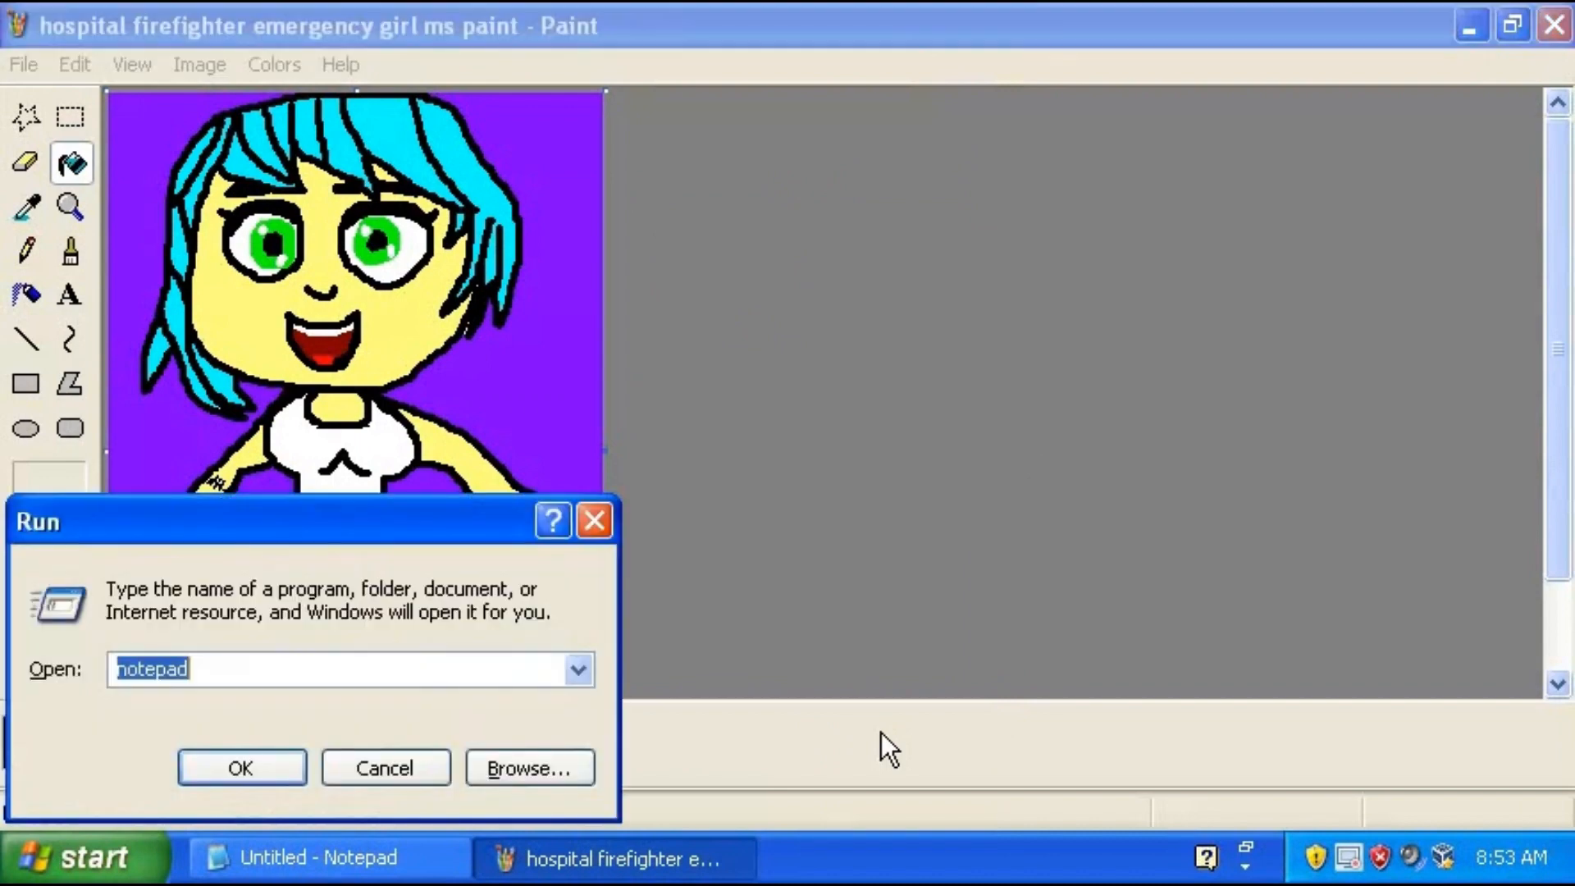
{"action": "type", "text": "explorer"}
{"action": "key", "text": "Return"}
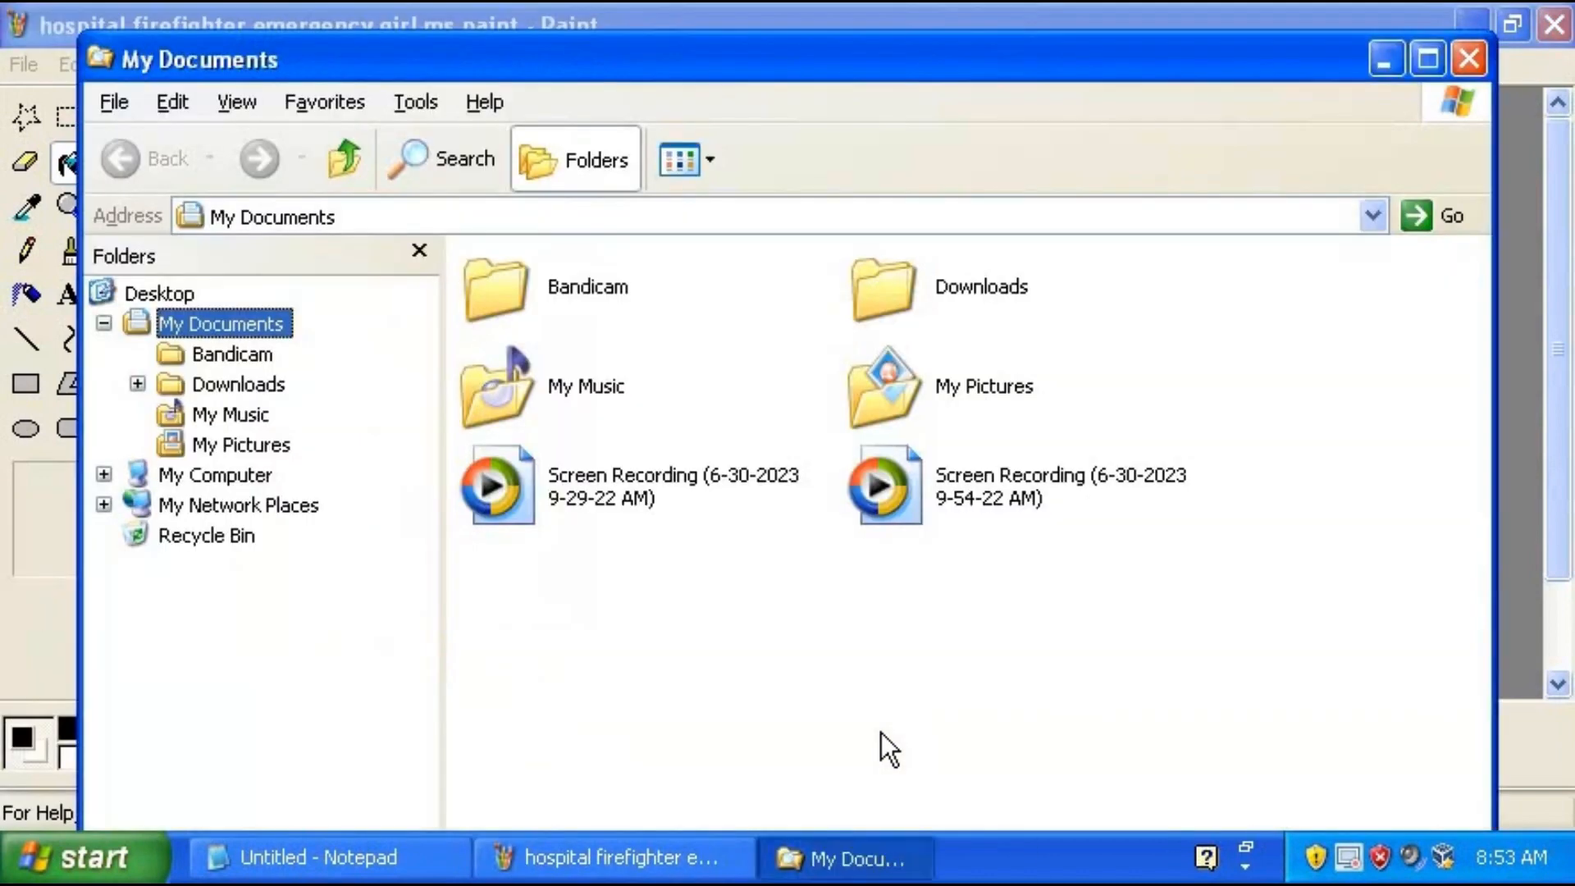
{"action": "double_click", "coordinate": [913, 402]}
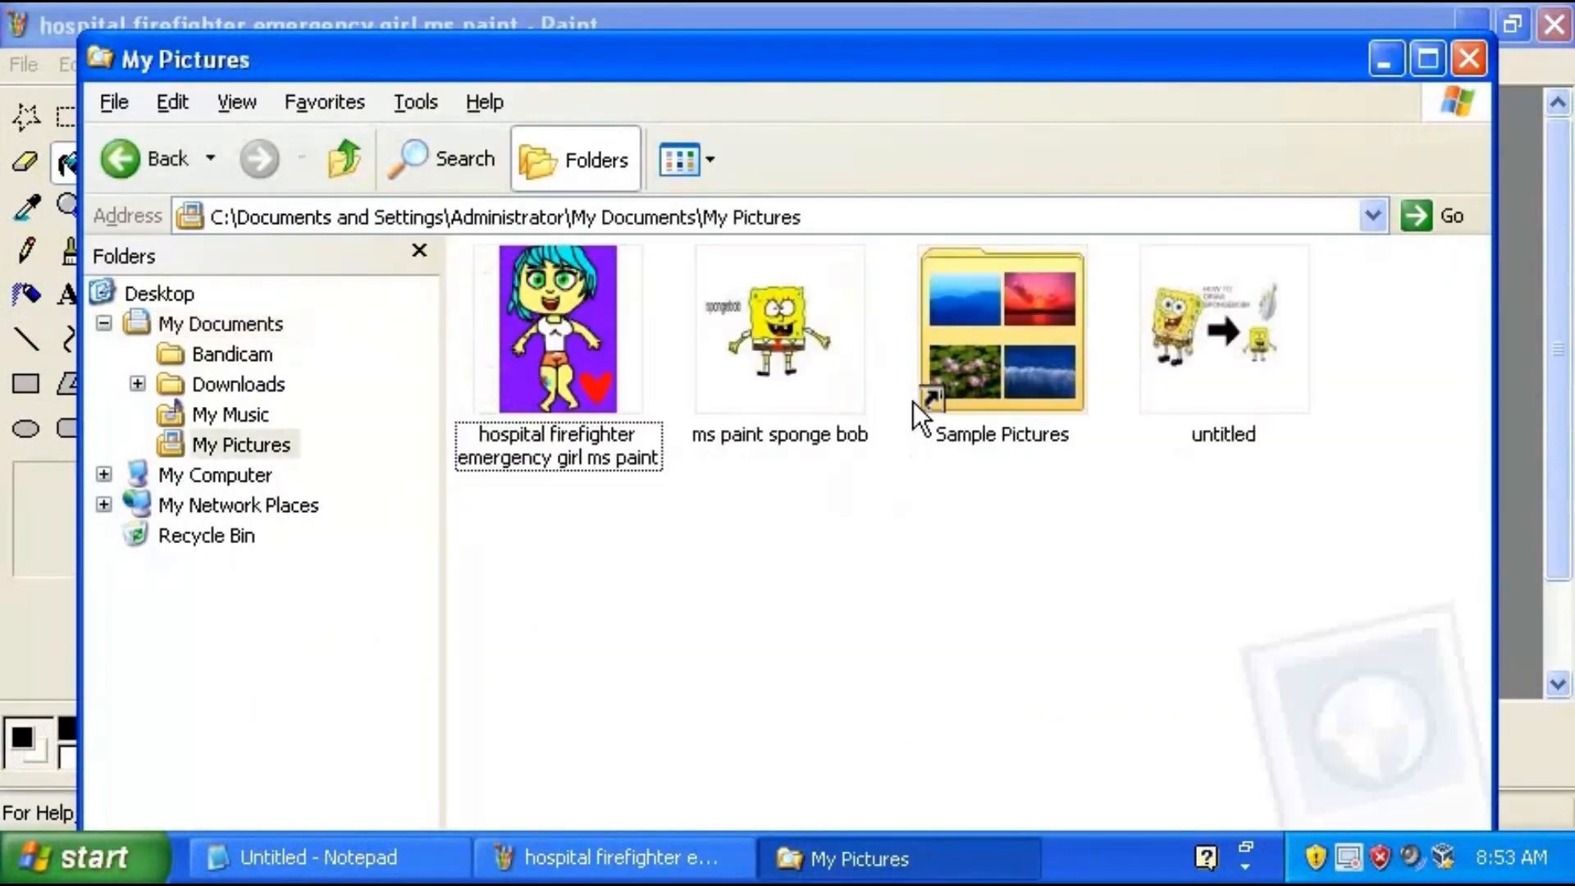
{"action": "double_click", "coordinate": [559, 379]}
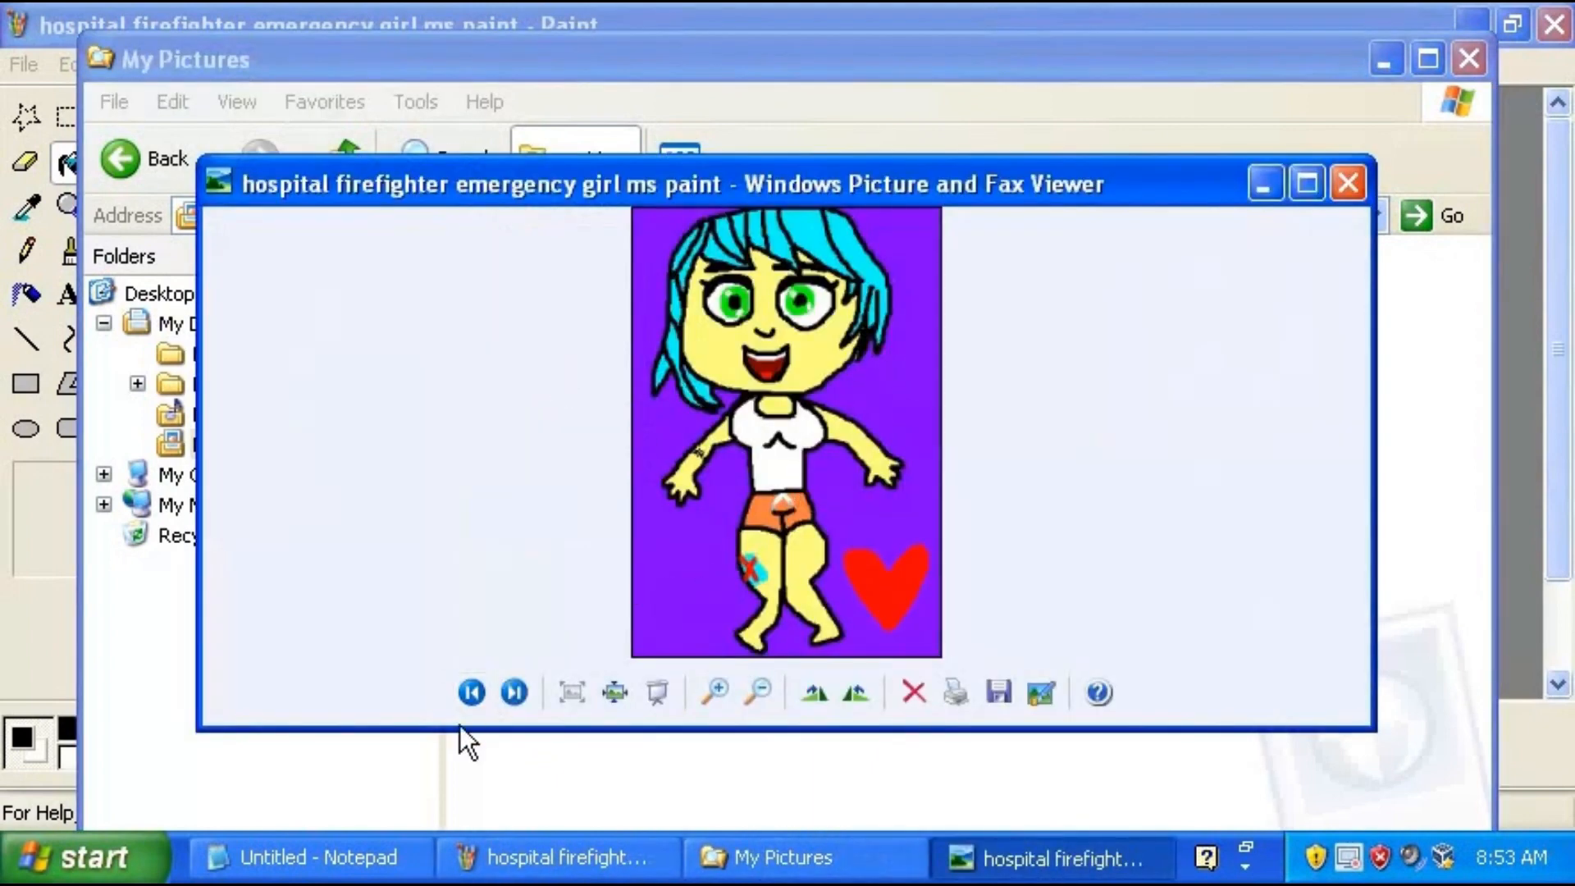
Switch to Notepad and replace its text with "um..... yeah, i guess that's it for now, so thx for watching a"
{"action": "left_click", "coordinate": [384, 842]}
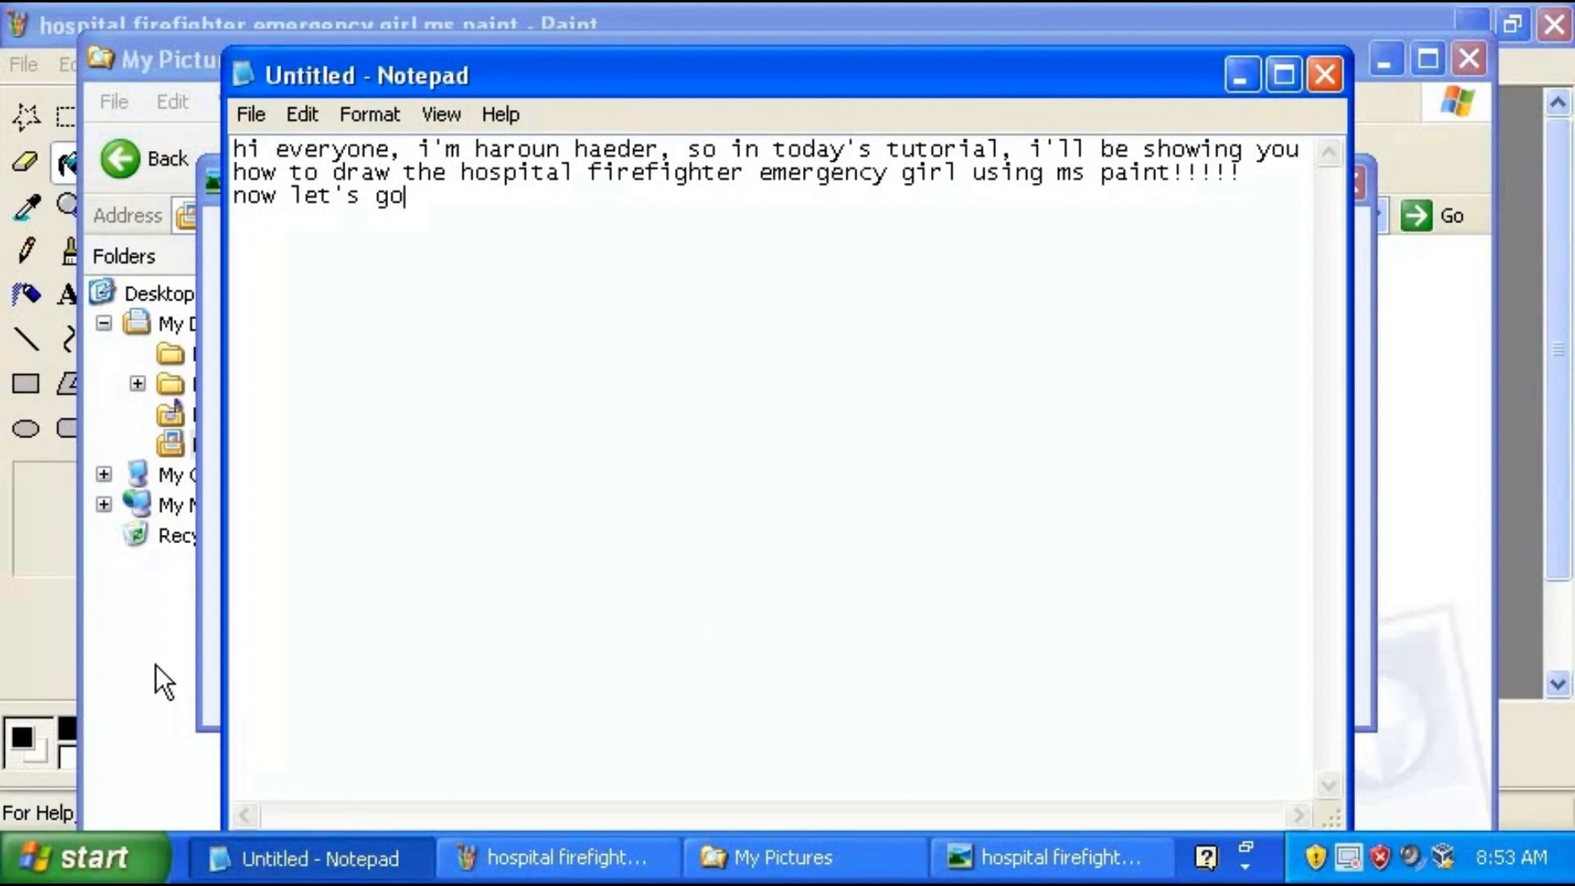
{"action": "key", "text": "ctrl+a"}
{"action": "type", "text": "u"}
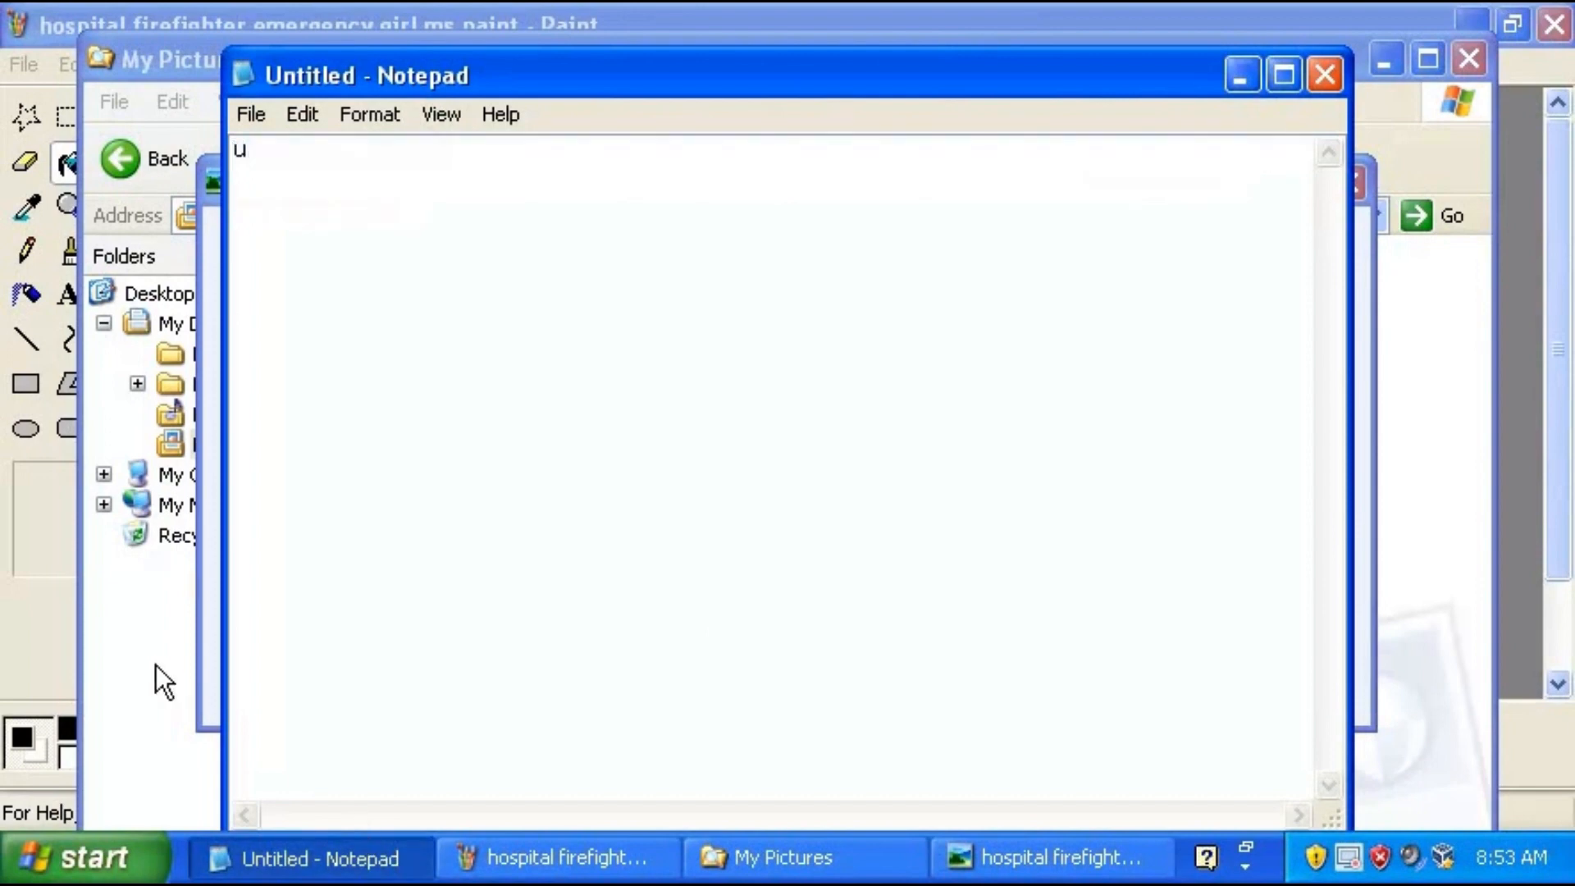
{"action": "type", "text": "m..... yeah, i guess that's"}
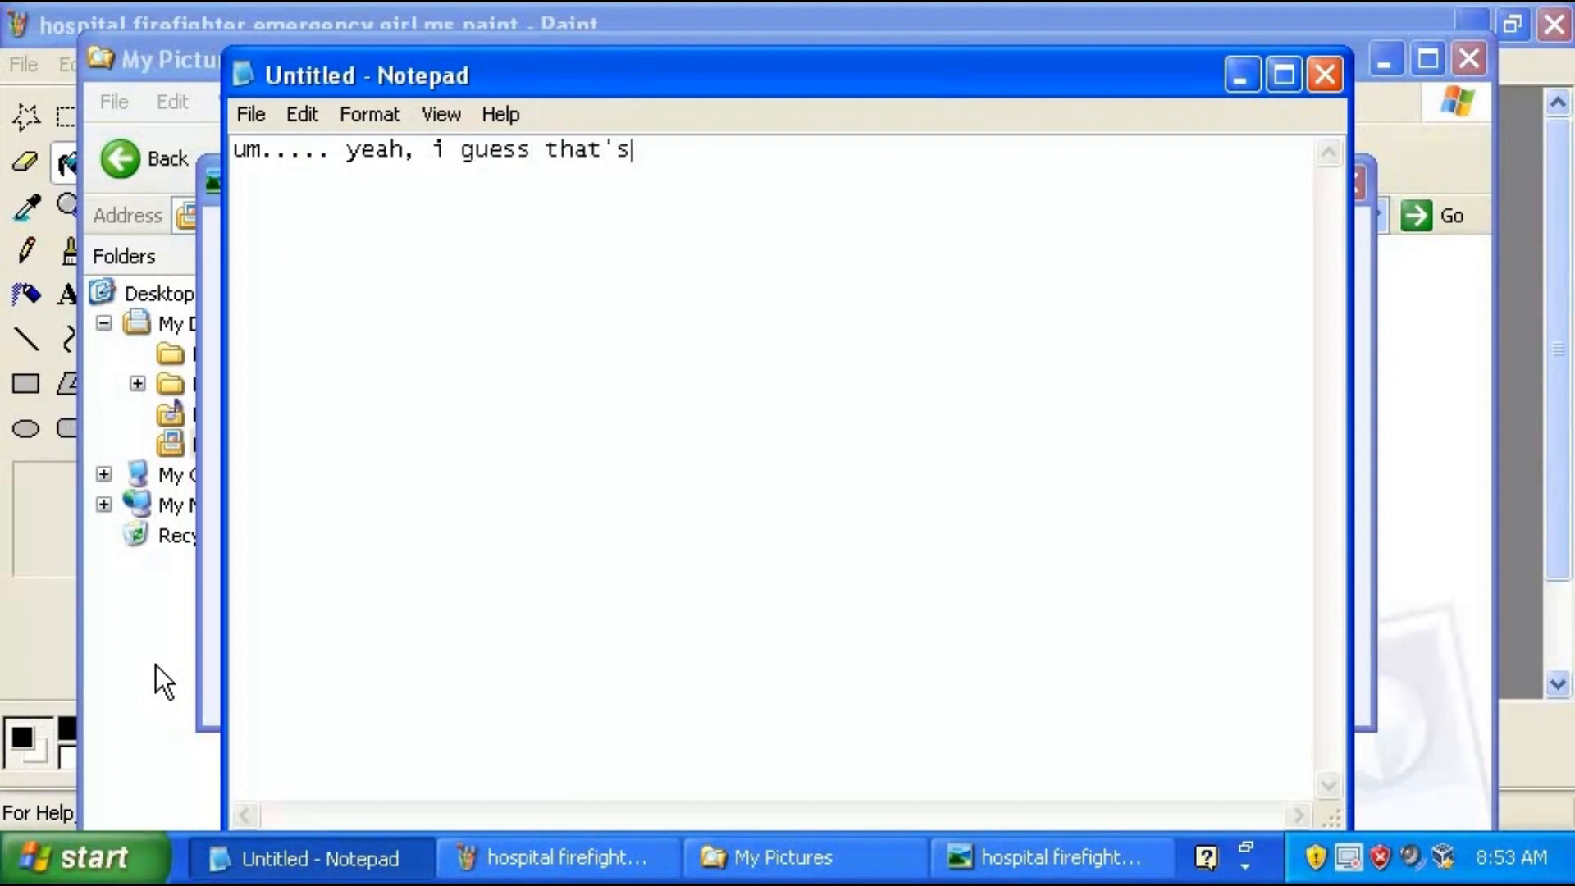
{"action": "type", "text": " it for now, so t"}
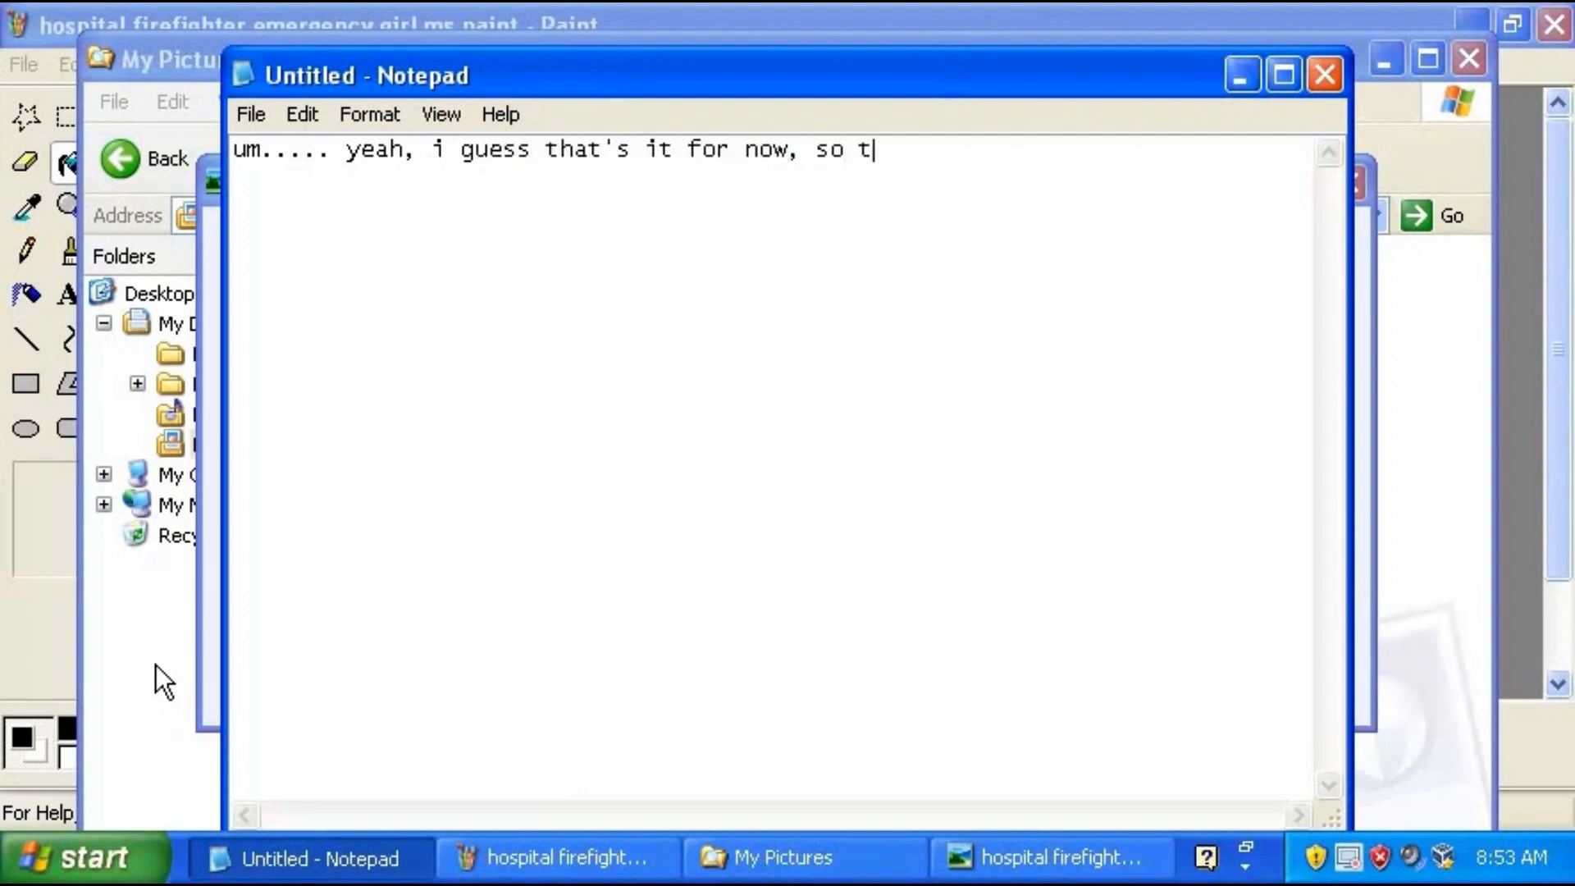
{"action": "type", "text": "hx for watching and take c"}
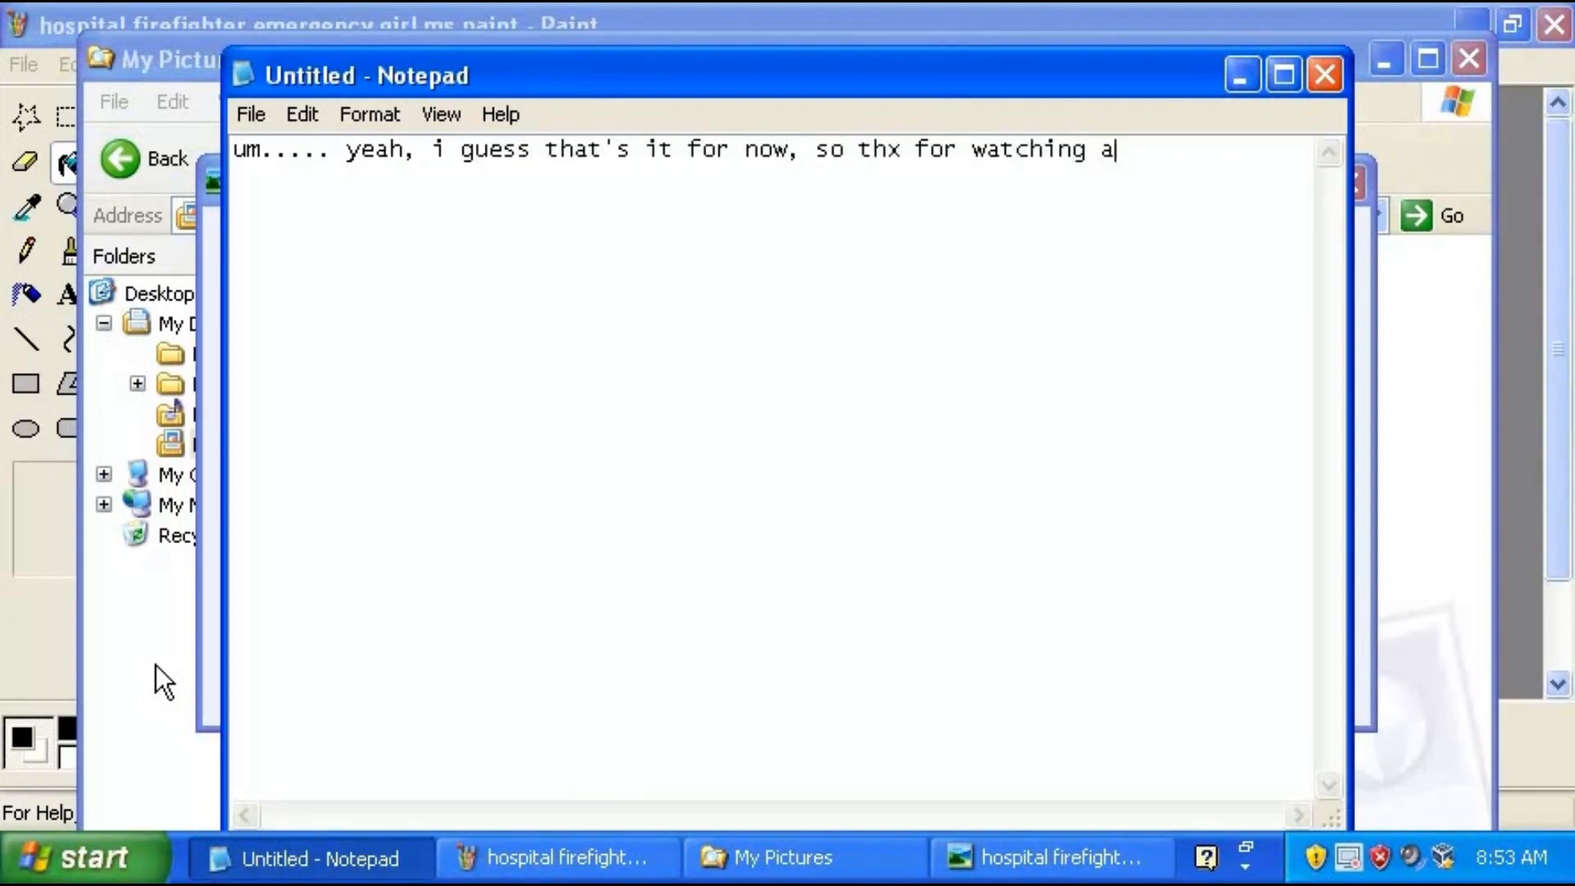